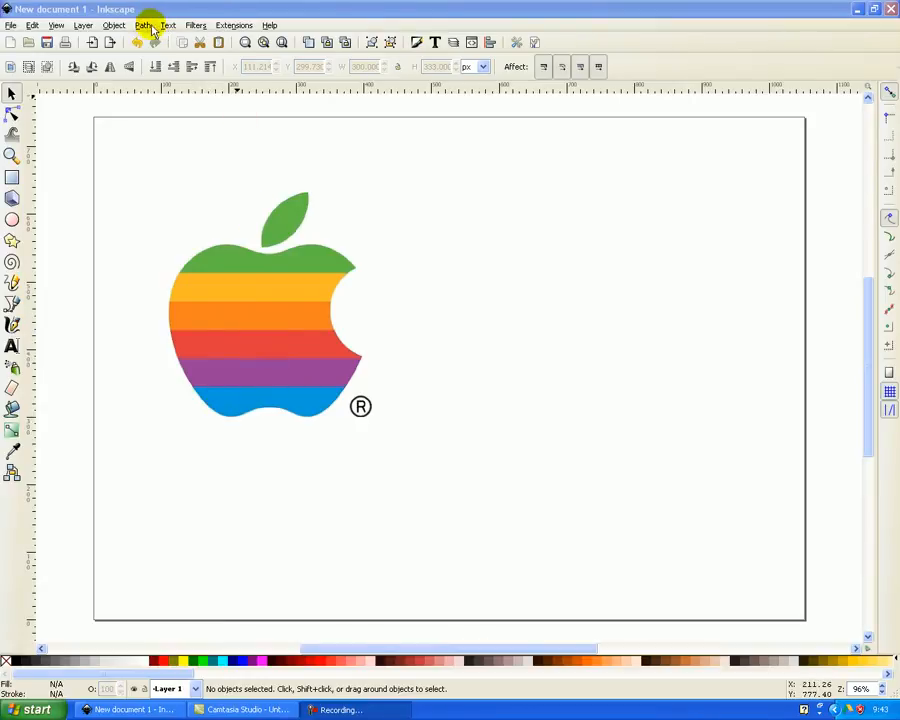
Add a new layer named "dibuix" above the current layer
{"action": "left_click", "coordinate": [84, 26]}
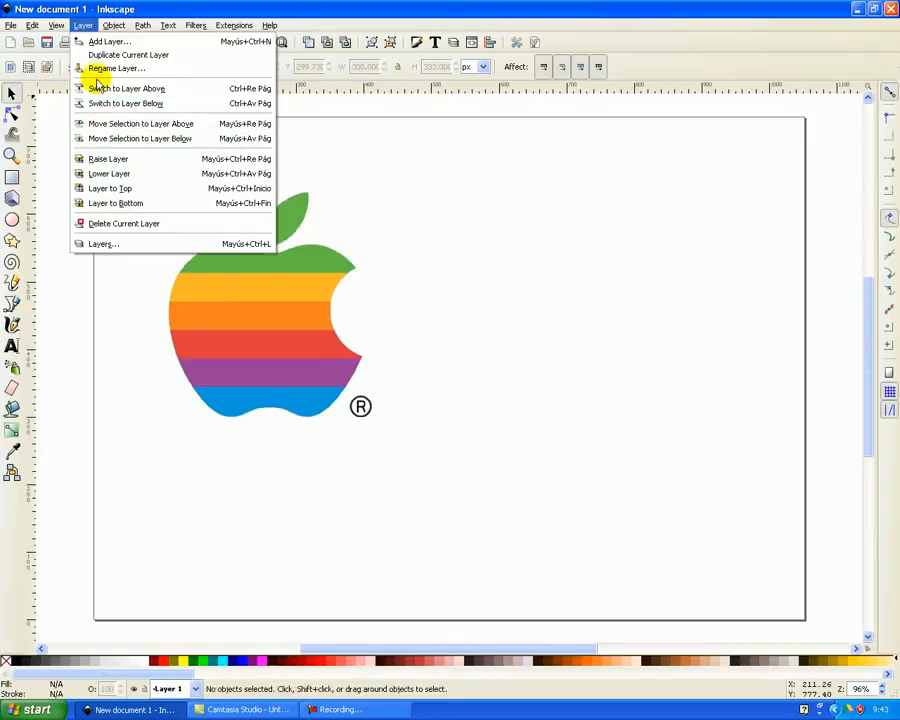
{"action": "left_click", "coordinate": [101, 41]}
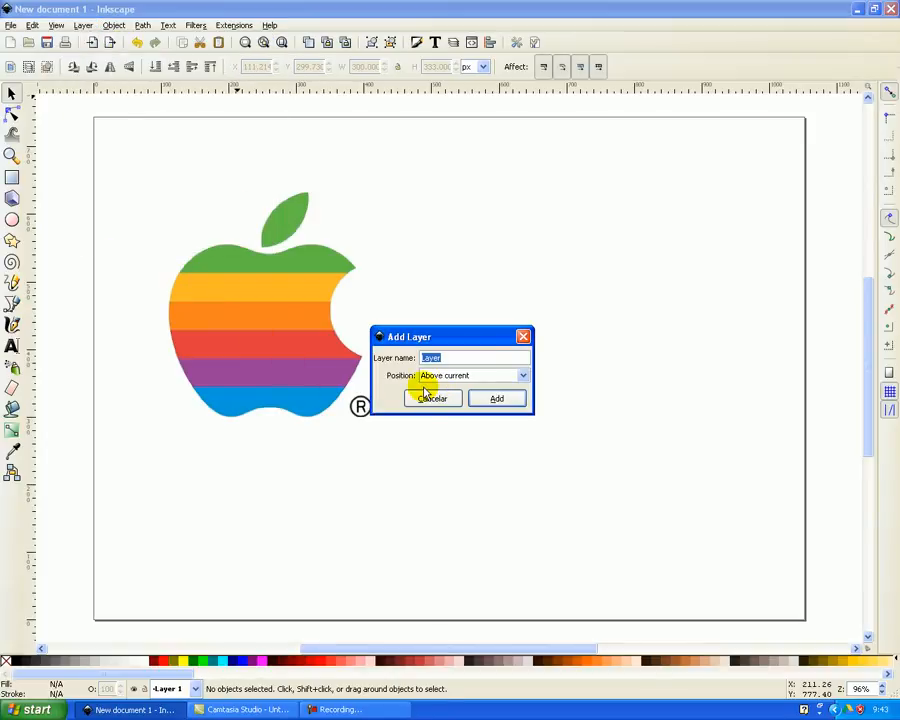
{"action": "type", "text": "dibuix"}
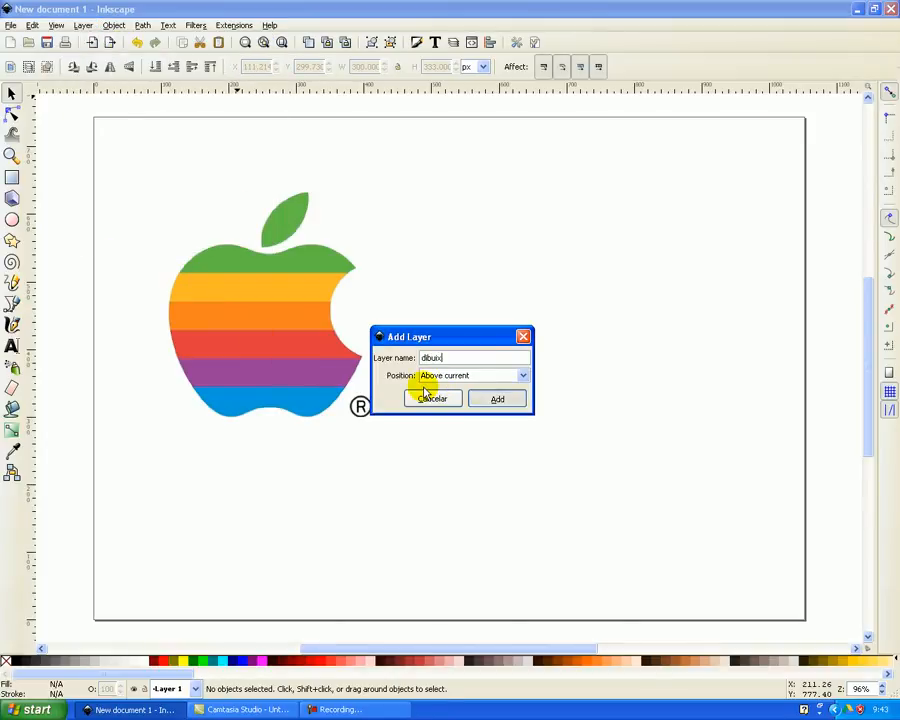
{"action": "key", "text": "Return"}
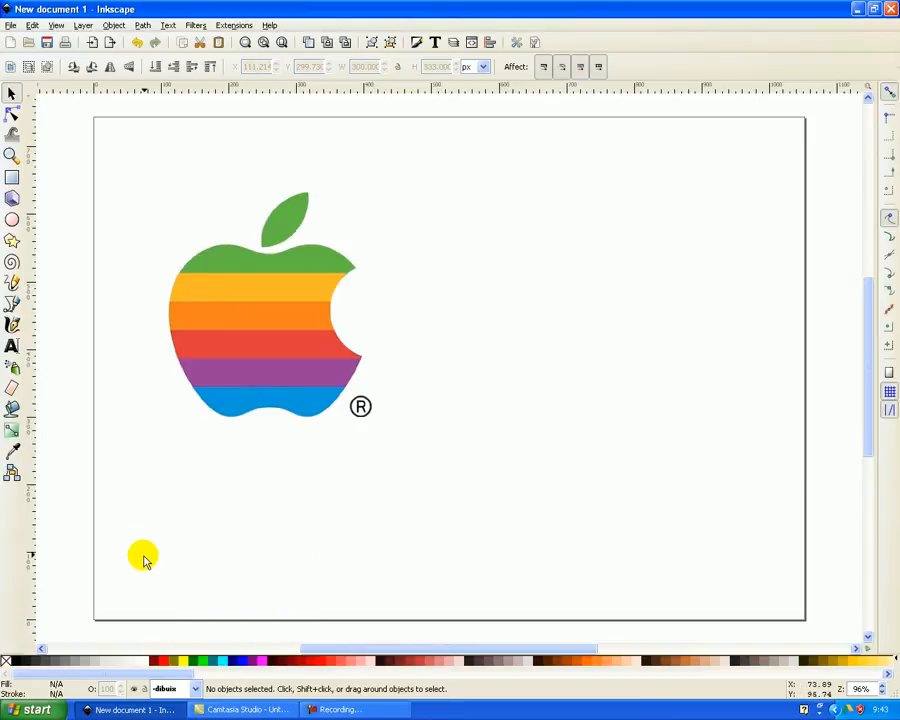
With the Bezier pen, start a straight-segment path at the apple's top dip and trace its left side down to the lower-left lobe
{"action": "left_click", "coordinate": [12, 305]}
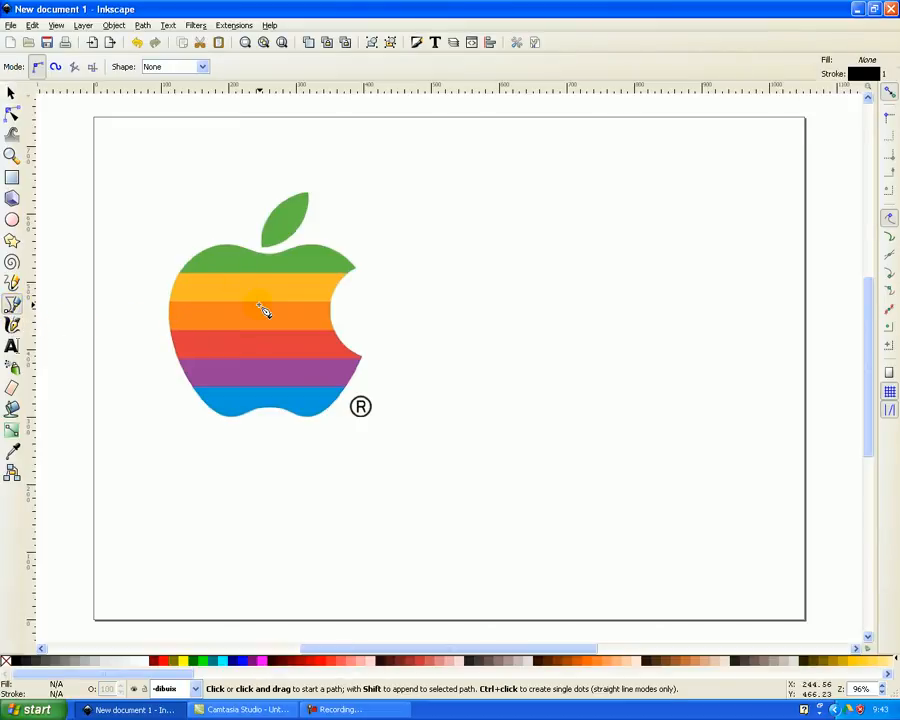
{"action": "left_click", "coordinate": [11, 155]}
{"action": "left_click", "coordinate": [266, 293]}
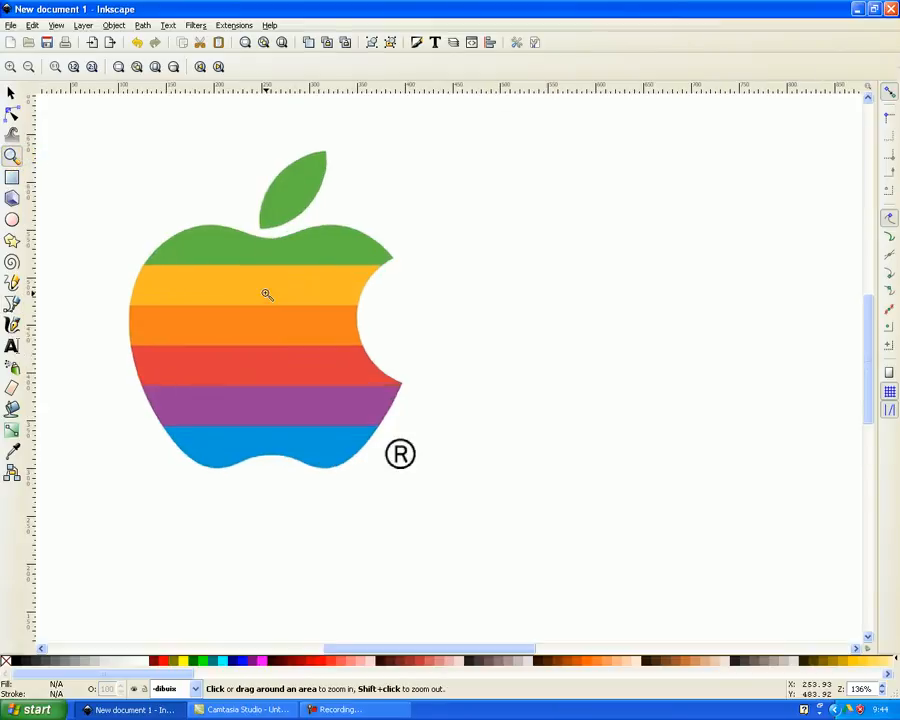
{"action": "left_click", "coordinate": [12, 304]}
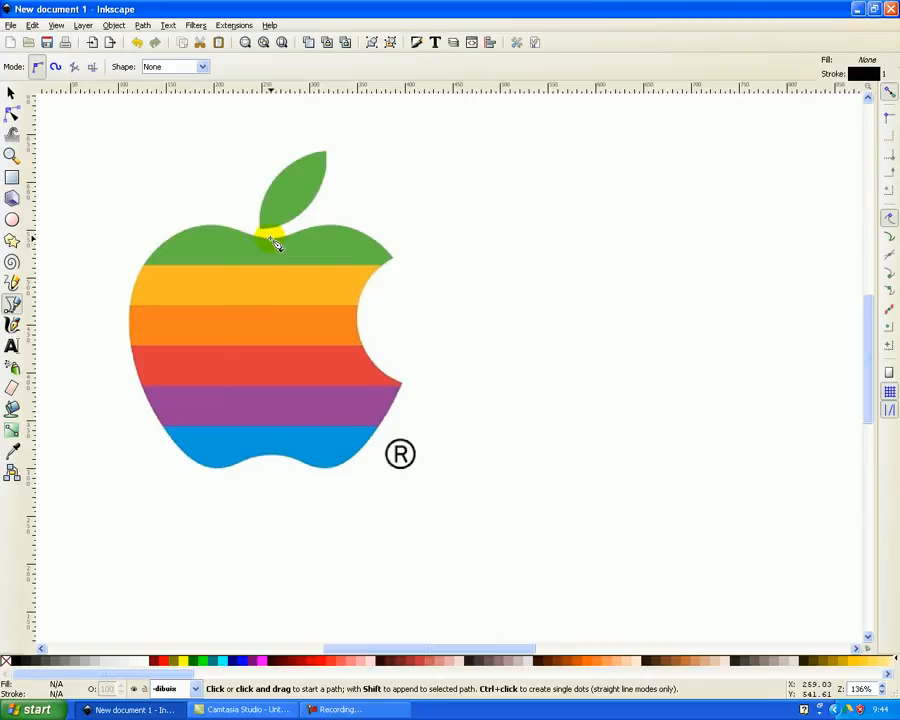
{"action": "left_click", "coordinate": [270, 238]}
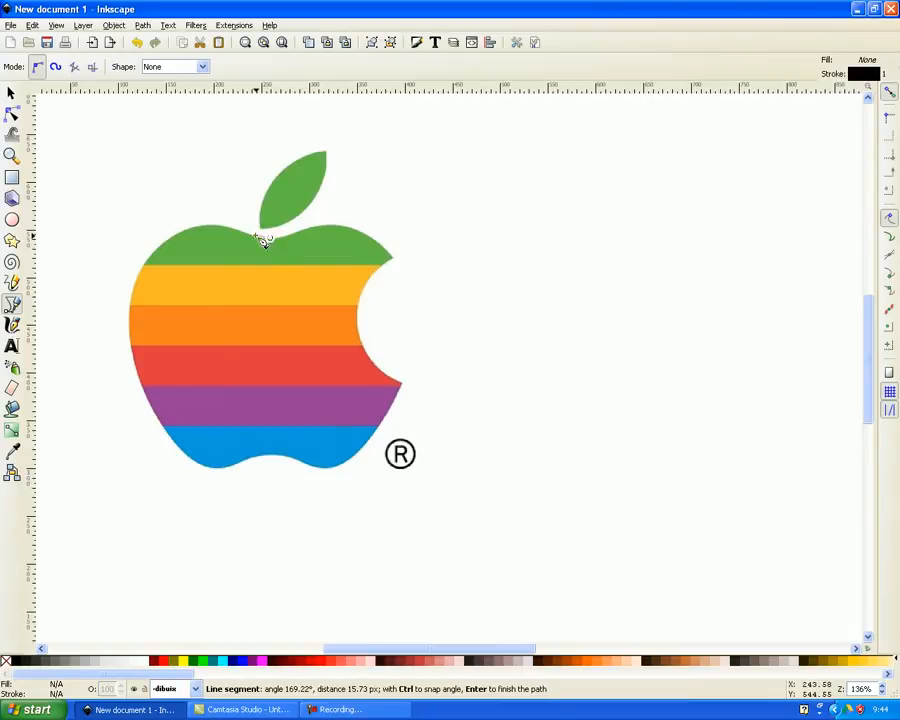
{"action": "left_click", "coordinate": [206, 226]}
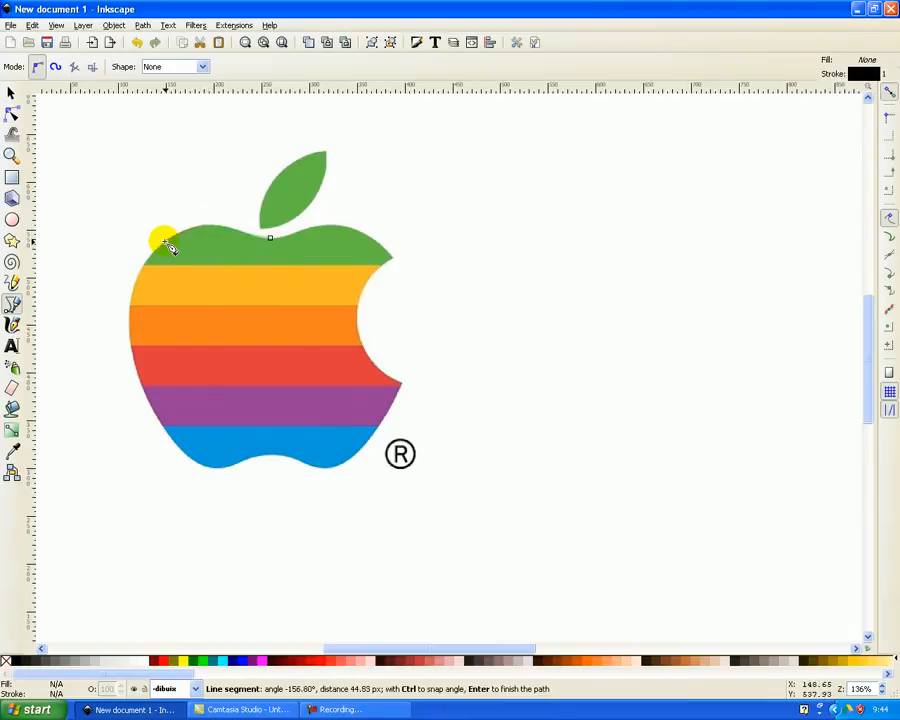
{"action": "left_click", "coordinate": [148, 258]}
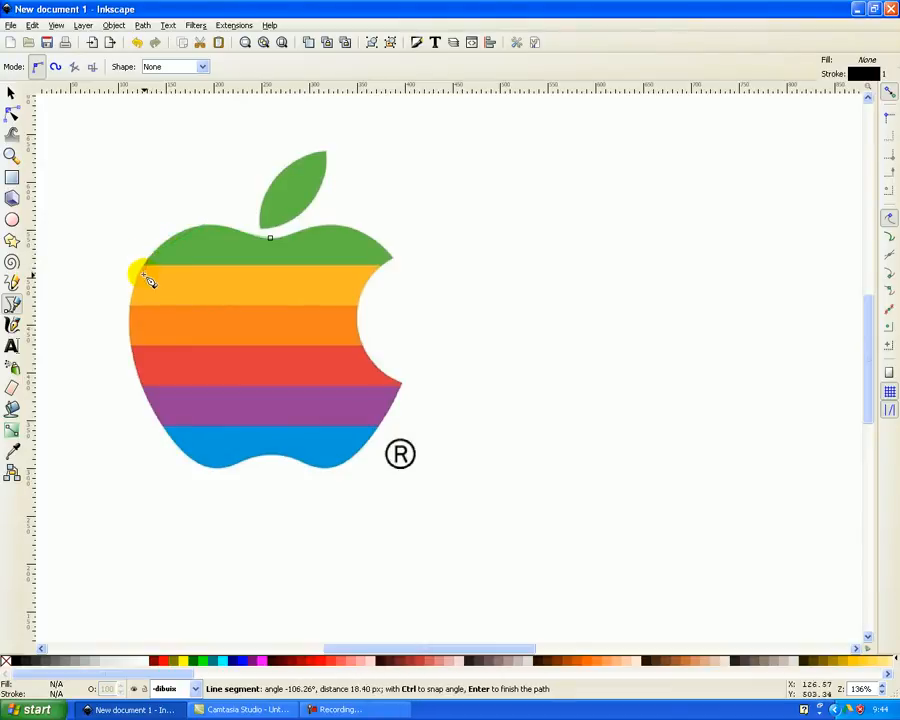
{"action": "left_click", "coordinate": [133, 295]}
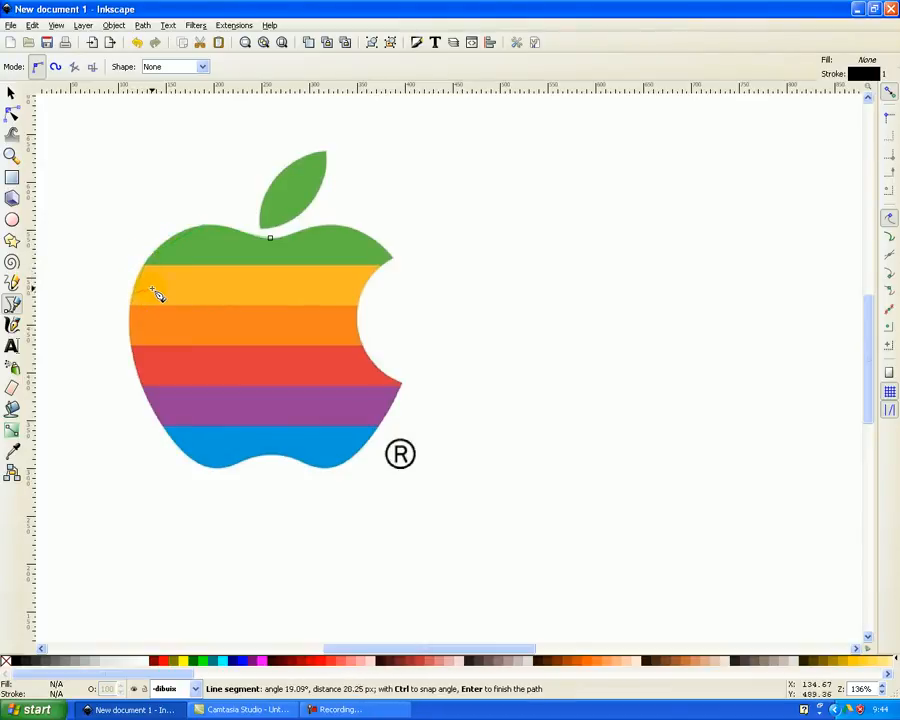
{"action": "left_click", "coordinate": [147, 402]}
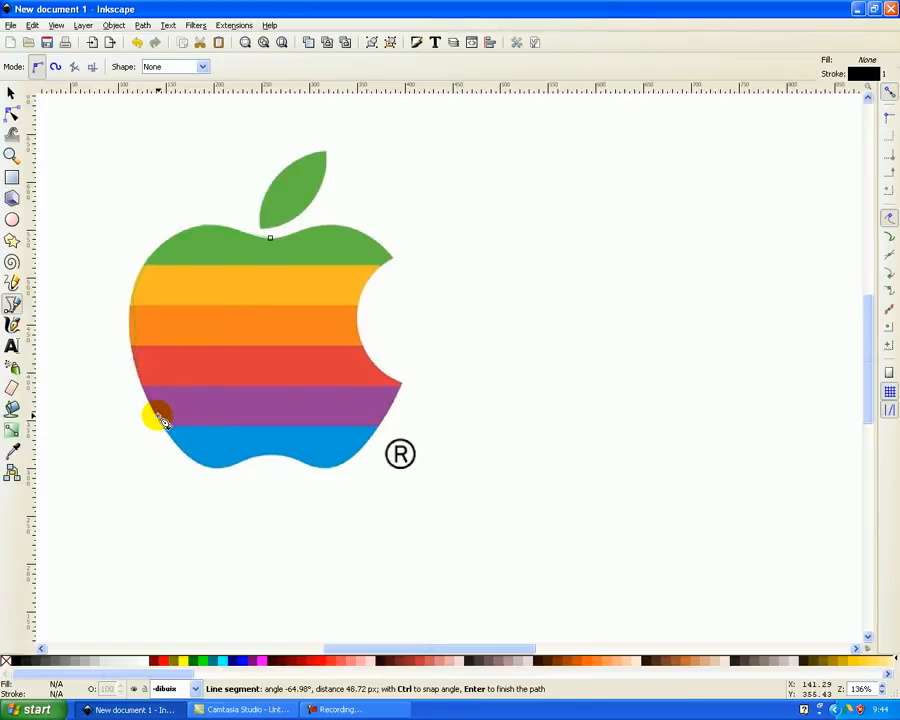
{"action": "left_click", "coordinate": [178, 443]}
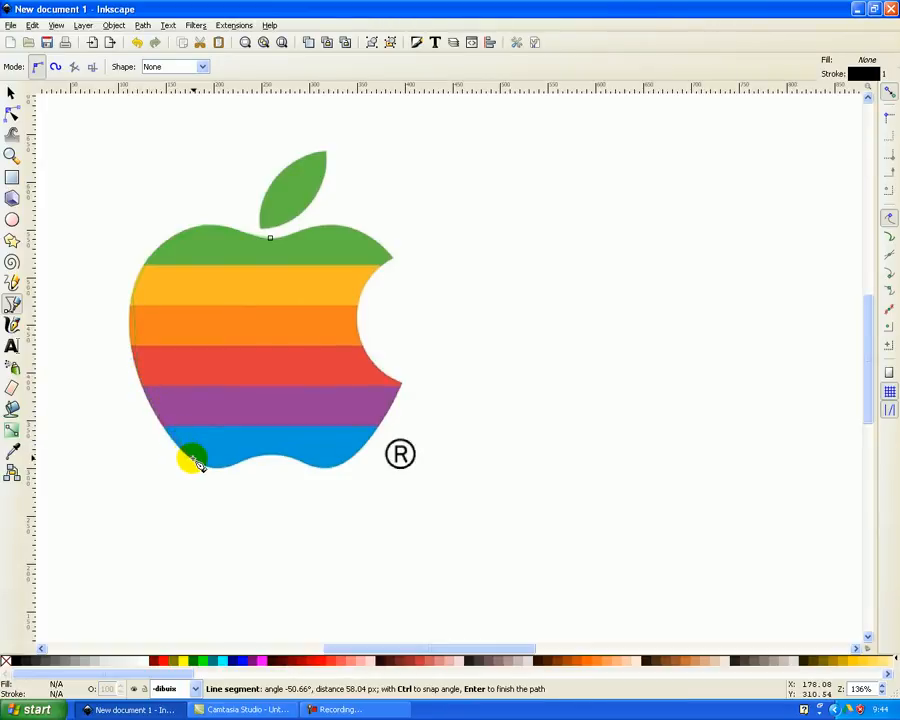
{"action": "left_click", "coordinate": [191, 460]}
{"action": "left_click", "coordinate": [217, 467]}
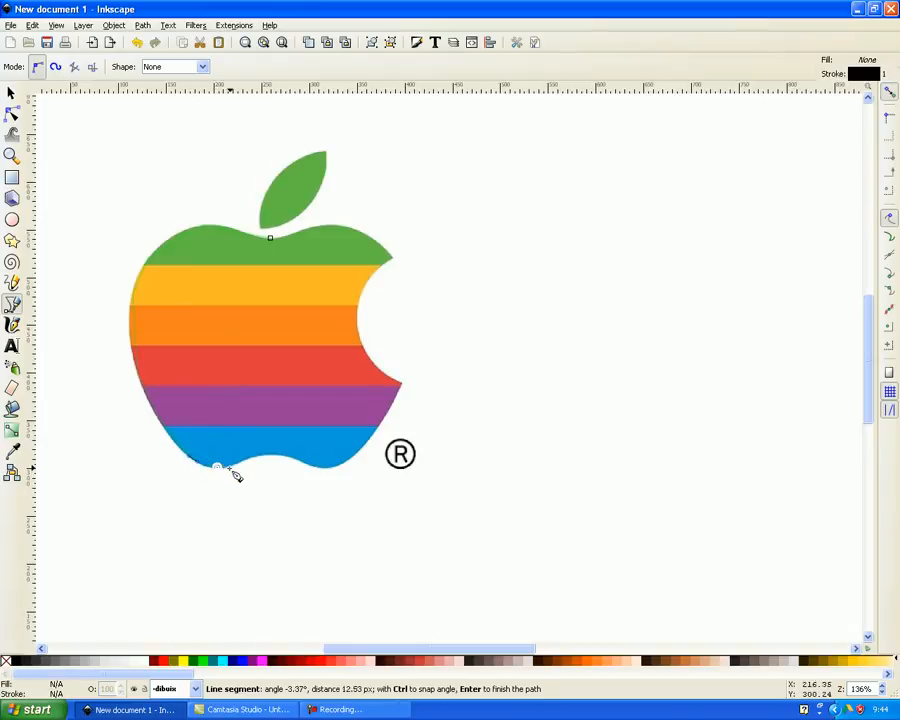
Continue the path along the apple's bottom curve and up its lower-right side to the bite's lower tip
{"action": "left_click", "coordinate": [244, 460]}
{"action": "left_click", "coordinate": [264, 456]}
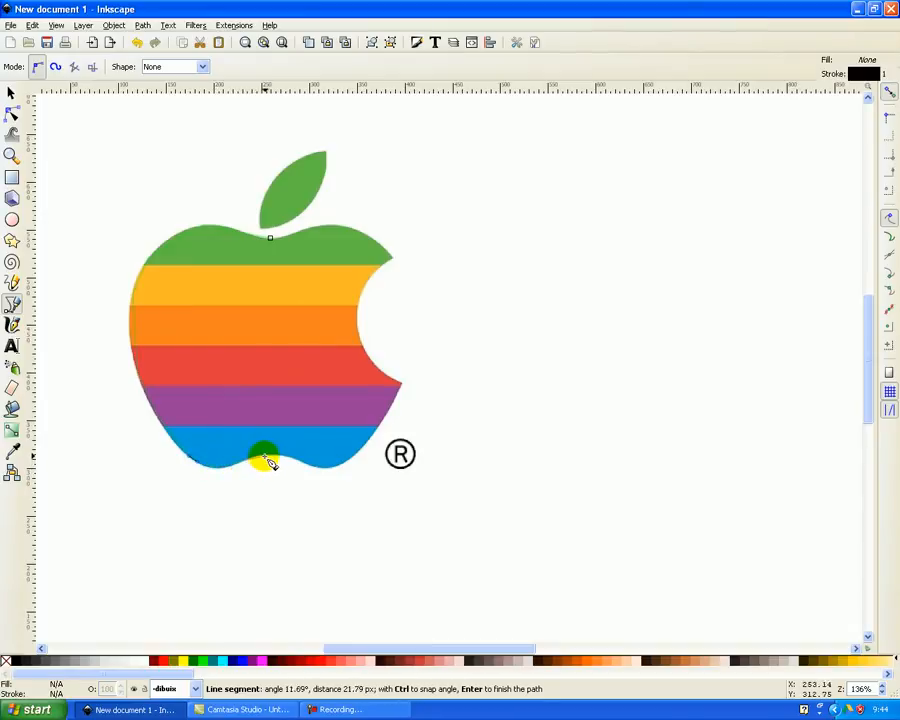
{"action": "left_click", "coordinate": [293, 460]}
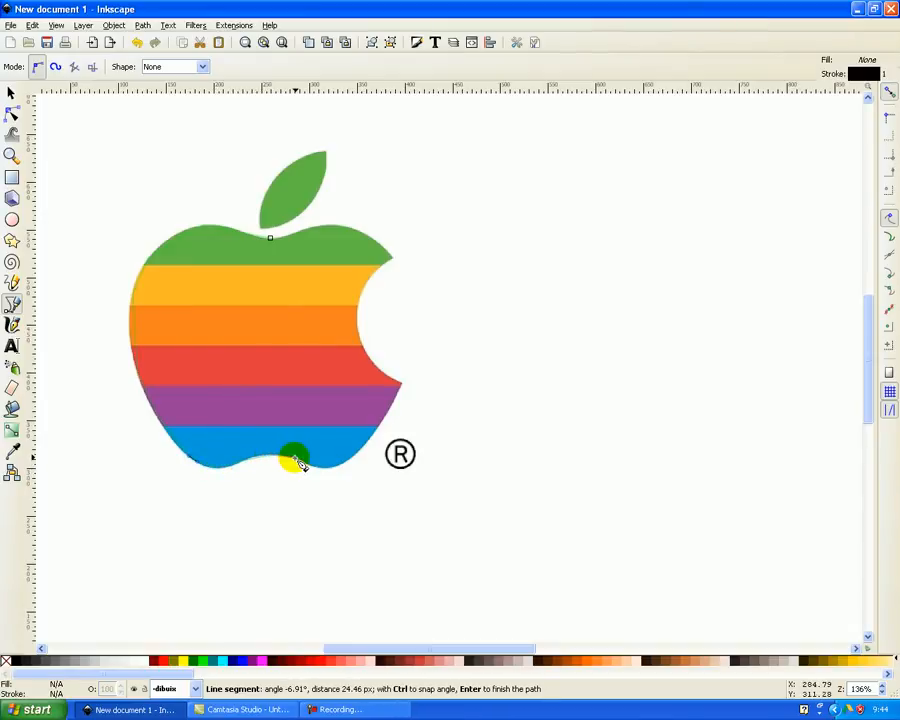
{"action": "left_click", "coordinate": [332, 470]}
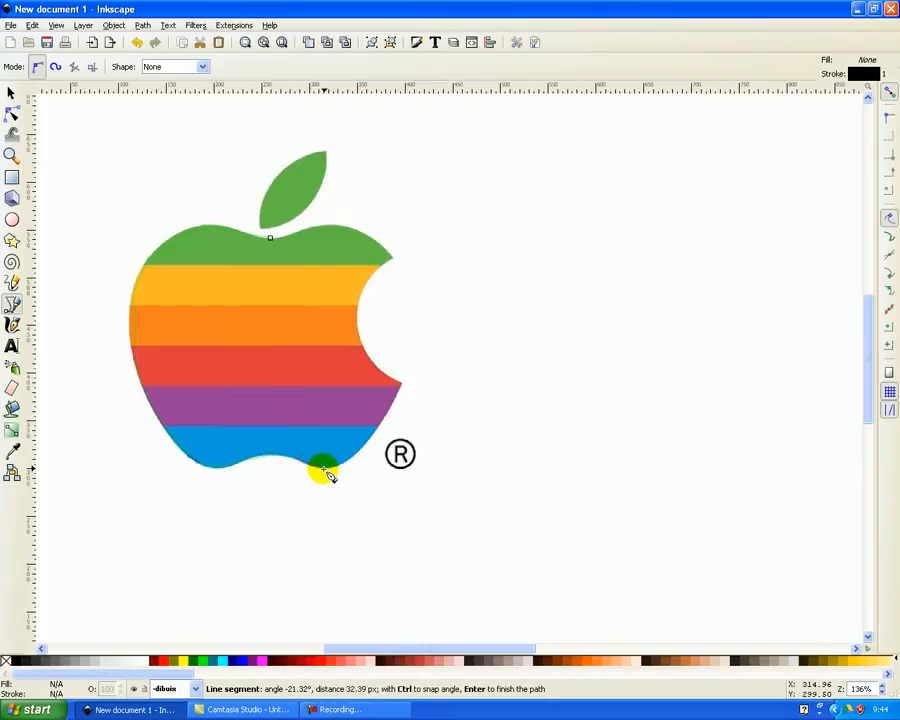
{"action": "left_click", "coordinate": [326, 471]}
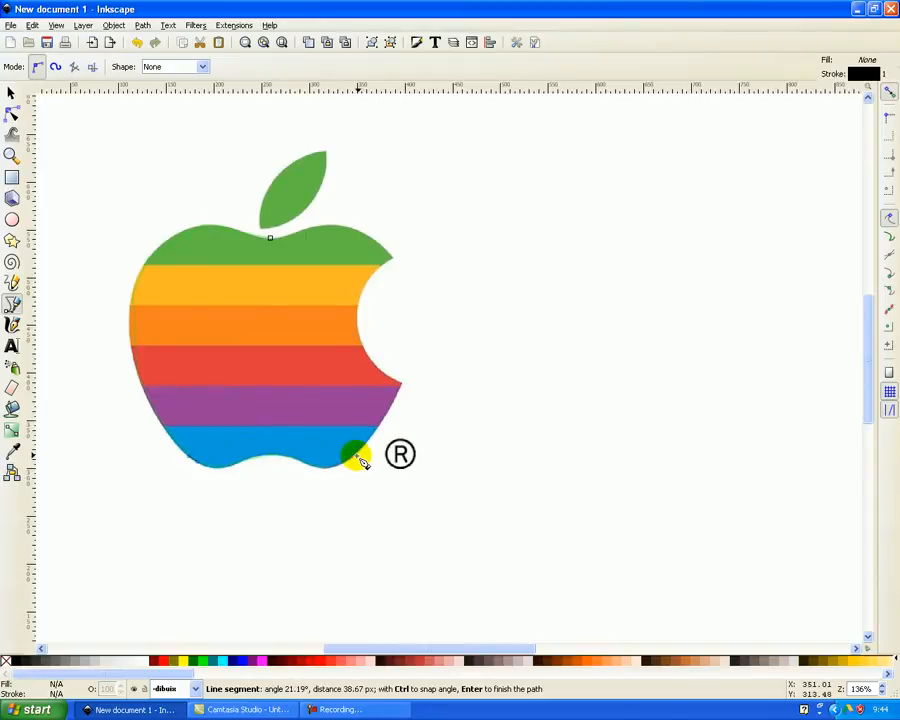
{"action": "left_click", "coordinate": [360, 459]}
{"action": "left_click", "coordinate": [386, 407]}
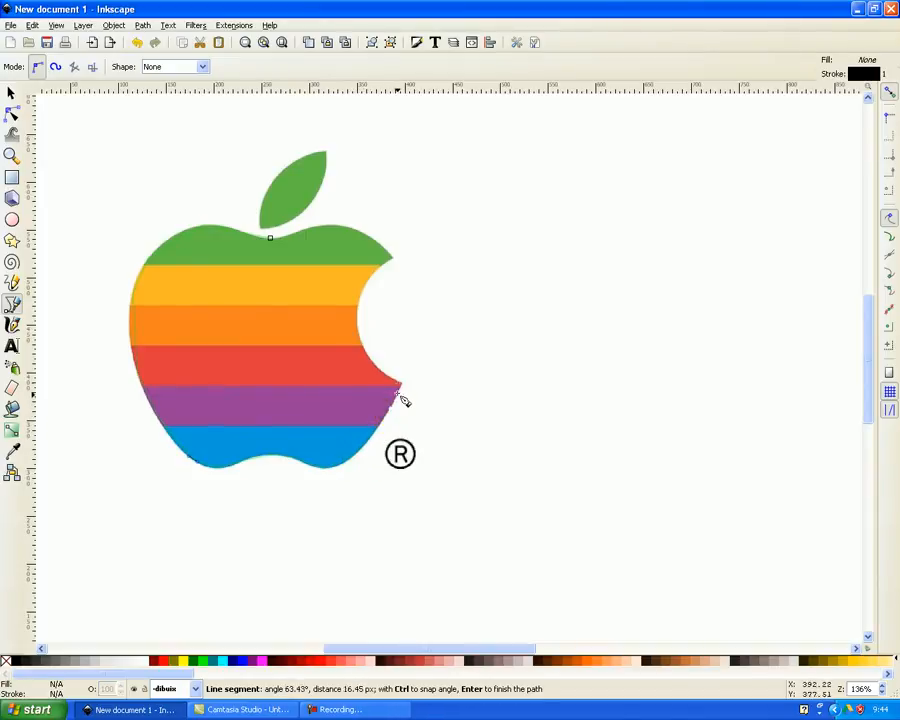
{"action": "left_click", "coordinate": [399, 385]}
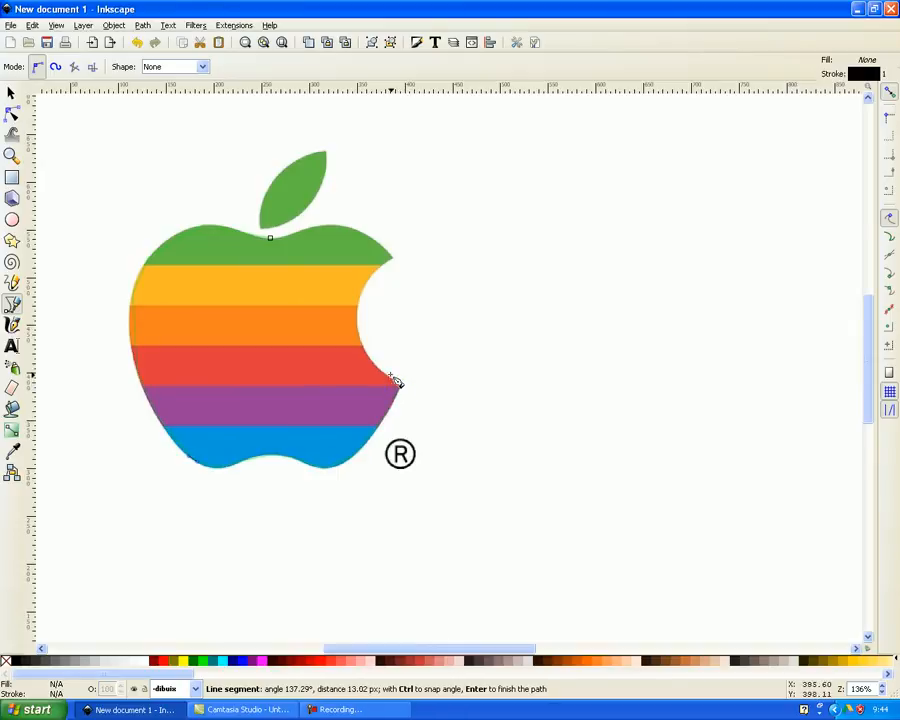
Trace the bite's inner edge from its lower tip up to its upper tip
{"action": "left_click", "coordinate": [376, 352]}
{"action": "left_click", "coordinate": [365, 347]}
{"action": "left_click", "coordinate": [363, 318]}
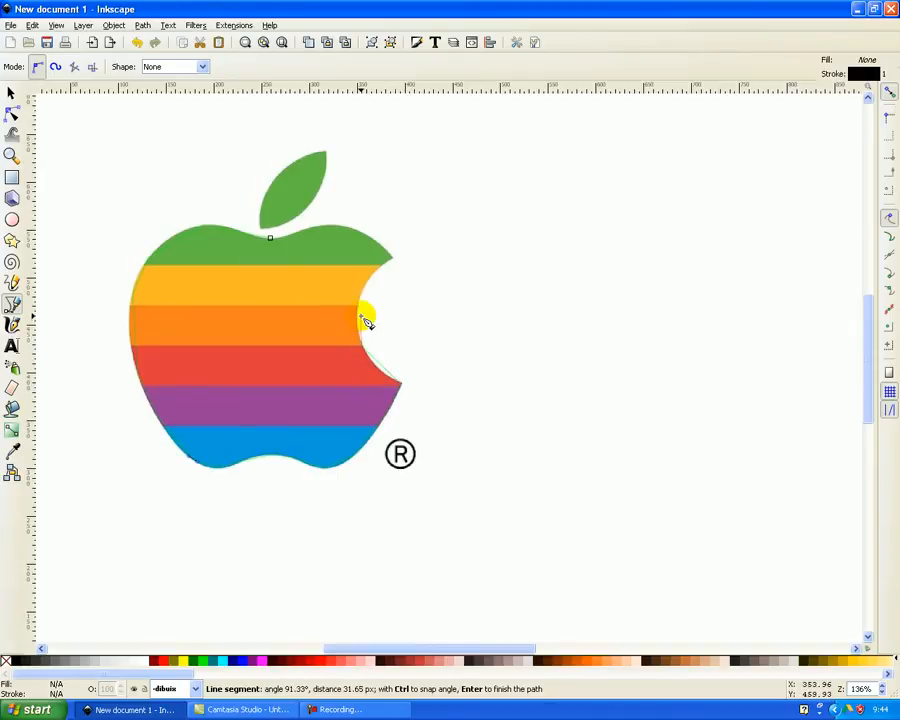
{"action": "left_click_drag", "start_coordinate": [362, 308], "coordinate": [372, 296]}
{"action": "left_click", "coordinate": [383, 275]}
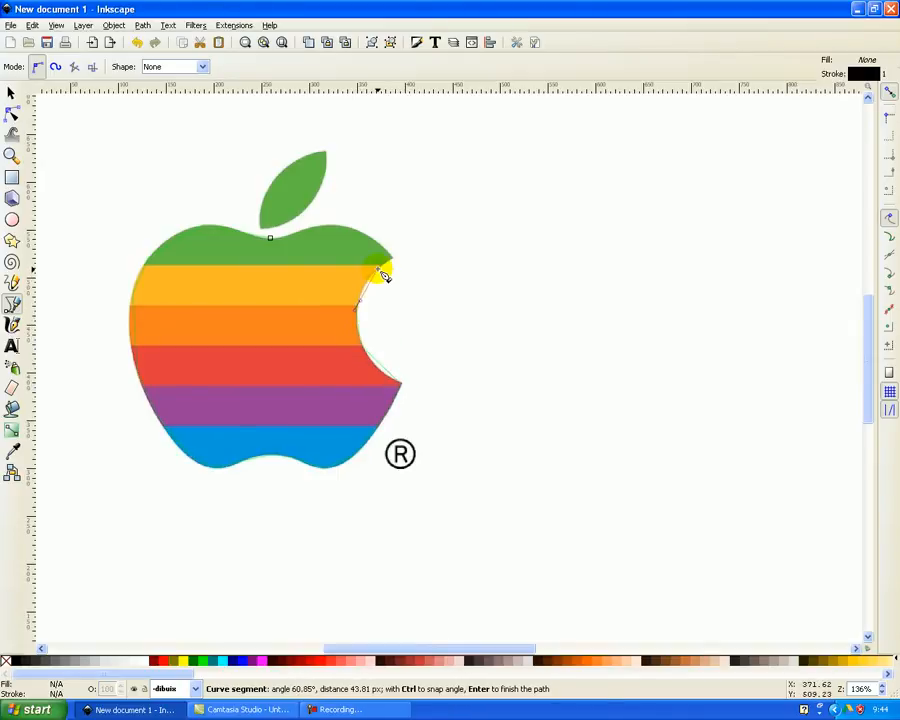
{"action": "left_click", "coordinate": [389, 263]}
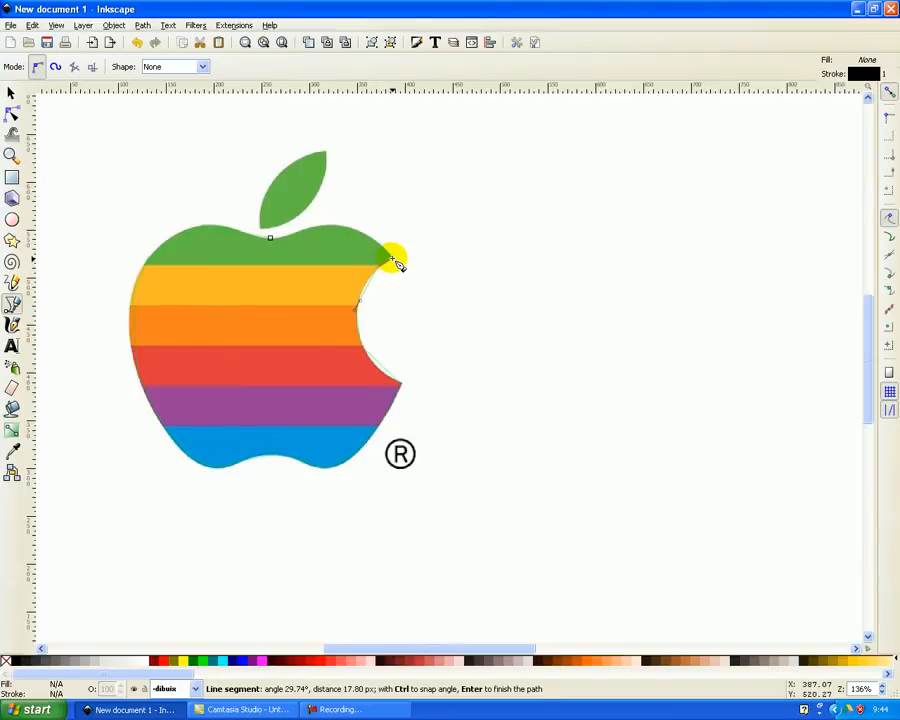
Trace the apple's upper-right edge back to the top dip and close the body outline at its starting node
{"action": "left_click", "coordinate": [371, 238]}
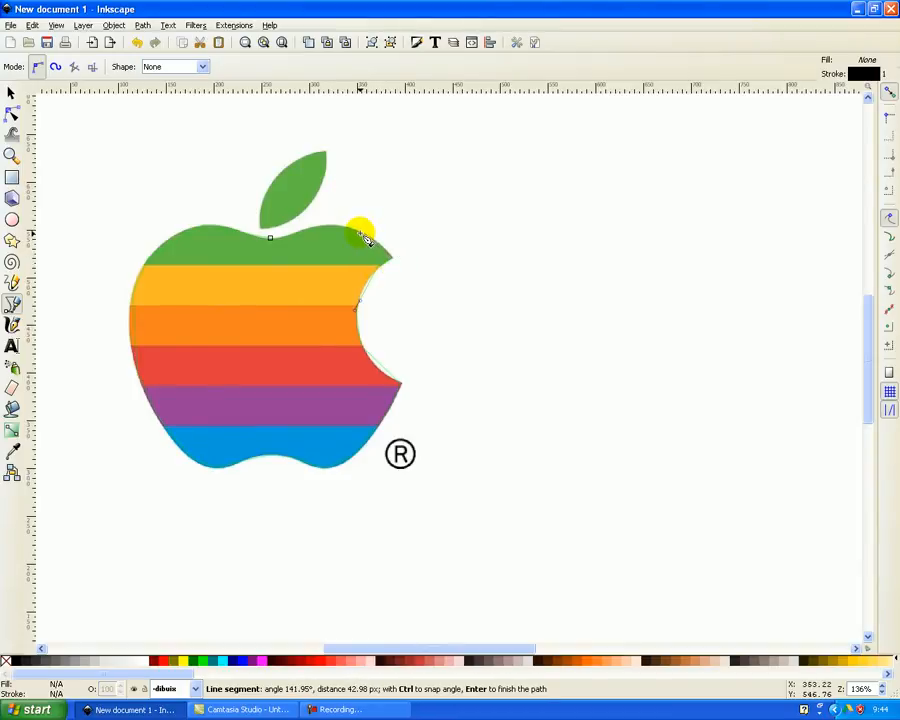
{"action": "left_click", "coordinate": [367, 240]}
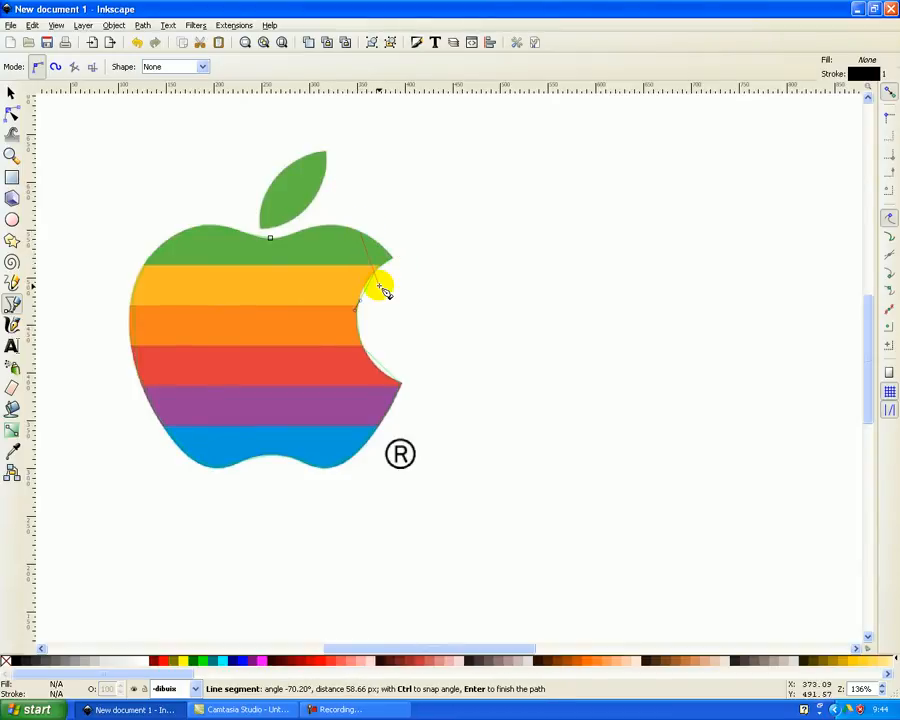
{"action": "left_click", "coordinate": [320, 229]}
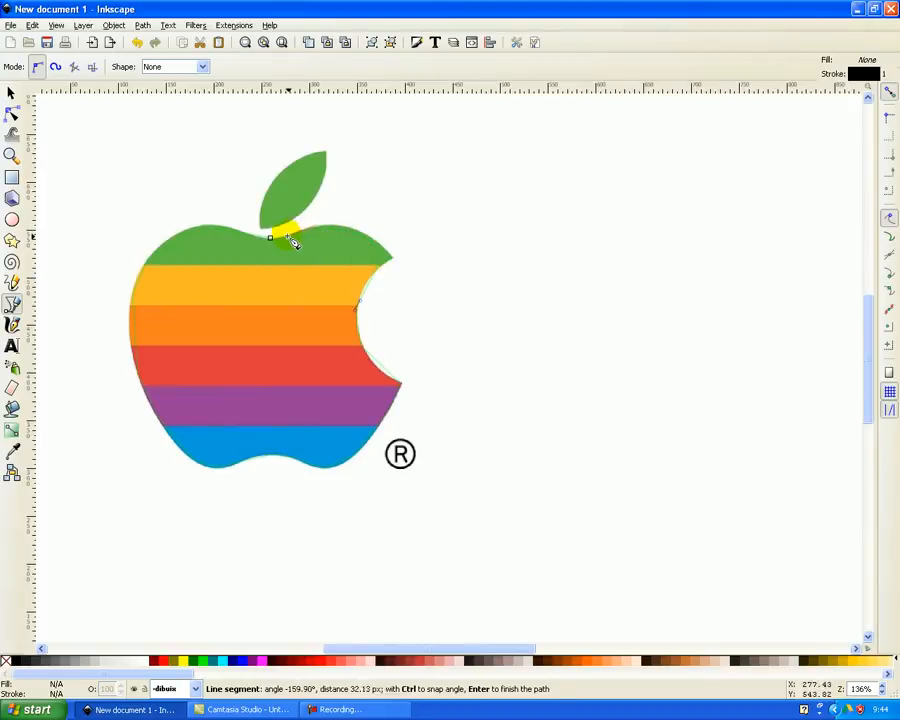
{"action": "left_click", "coordinate": [288, 240]}
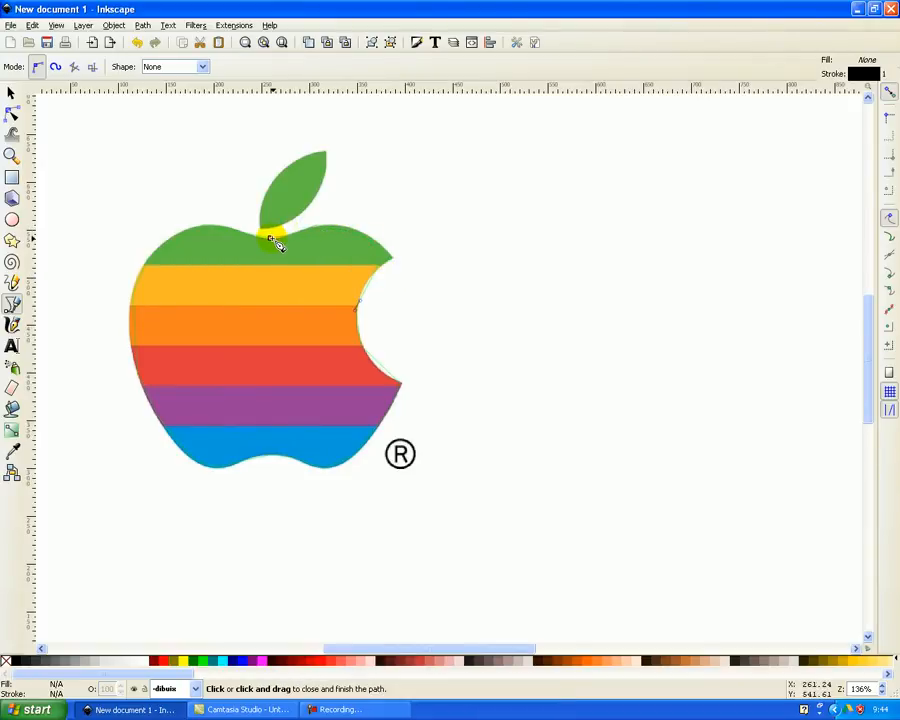
{"action": "left_click", "coordinate": [272, 241]}
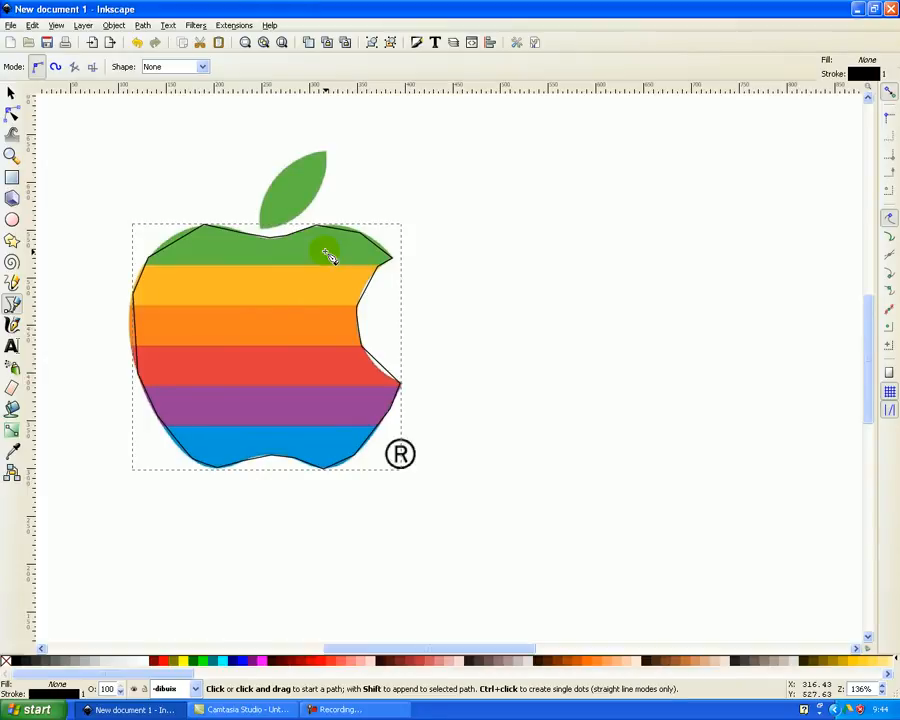
Trace the leaf above the apple as a separate closed path of straight segments, starting and ending at its upper tip
{"action": "left_click", "coordinate": [324, 153]}
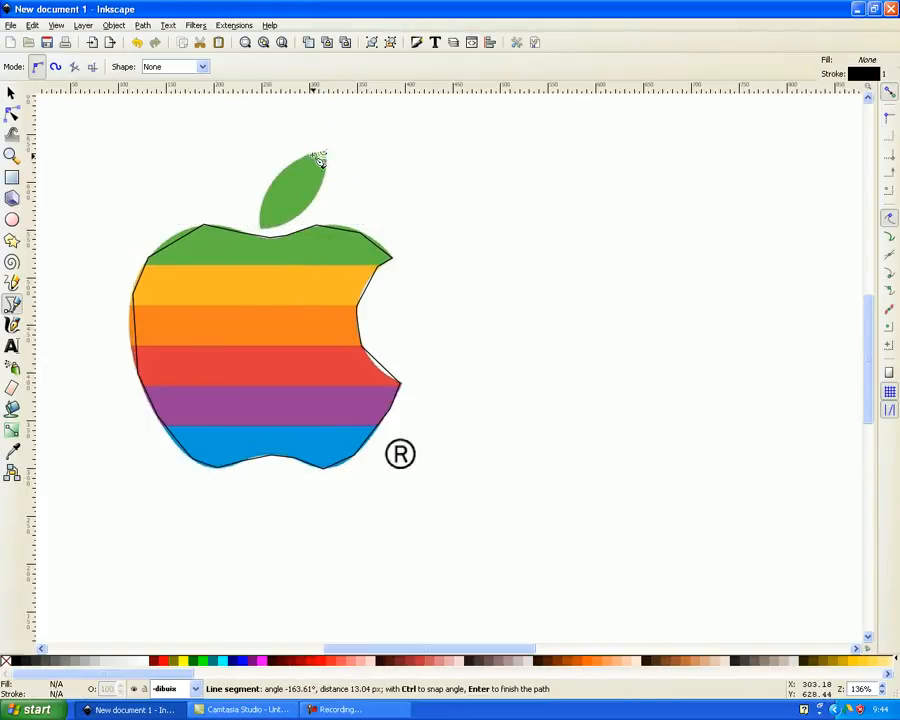
{"action": "left_click", "coordinate": [275, 190]}
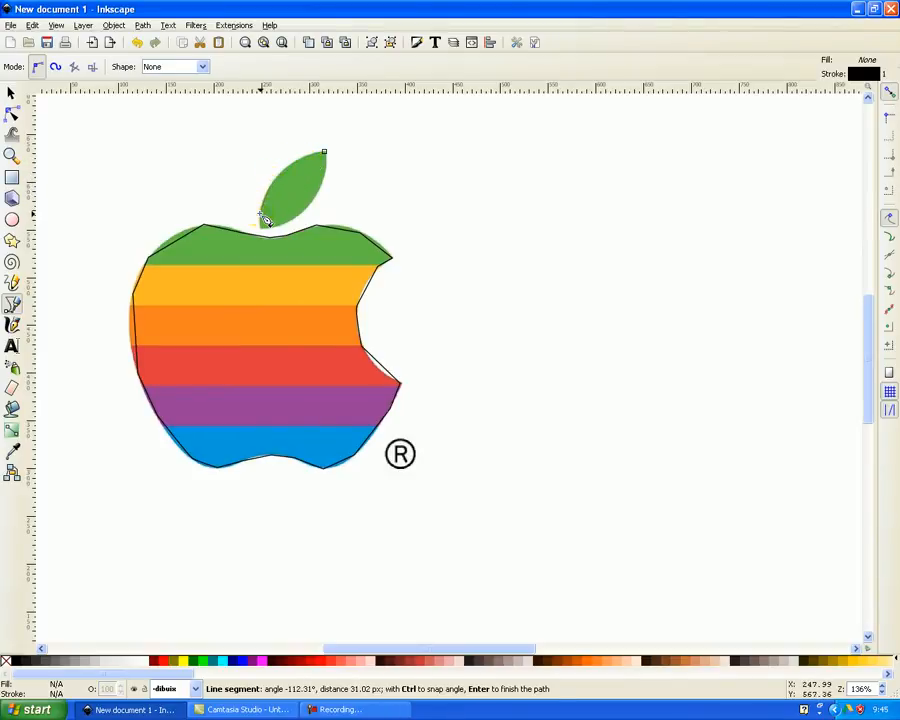
{"action": "left_click", "coordinate": [262, 215]}
{"action": "left_click", "coordinate": [265, 231]}
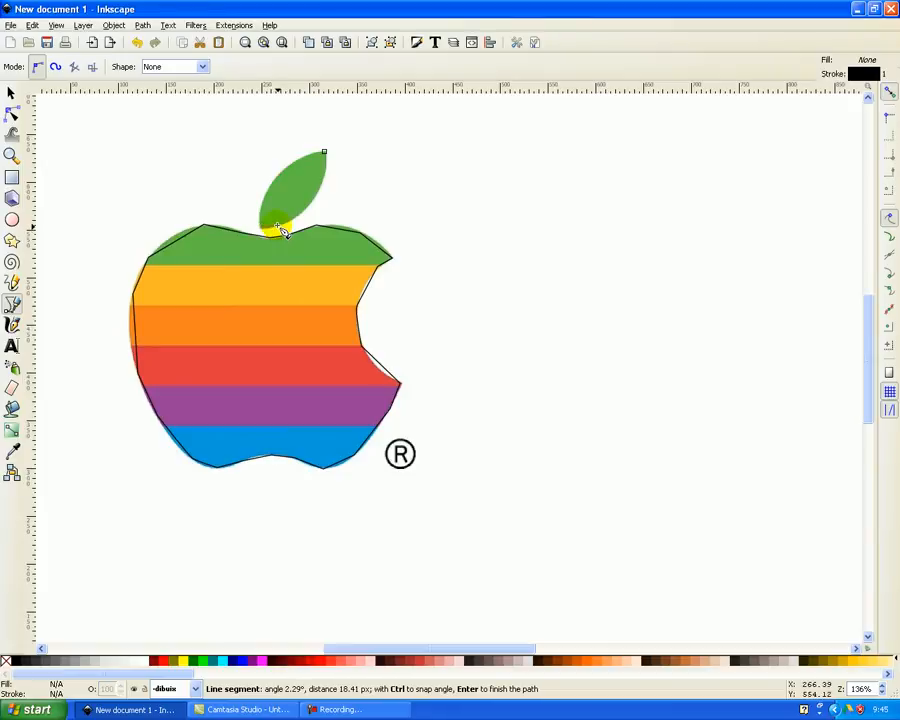
{"action": "left_click", "coordinate": [280, 228]}
{"action": "left_click", "coordinate": [305, 212]}
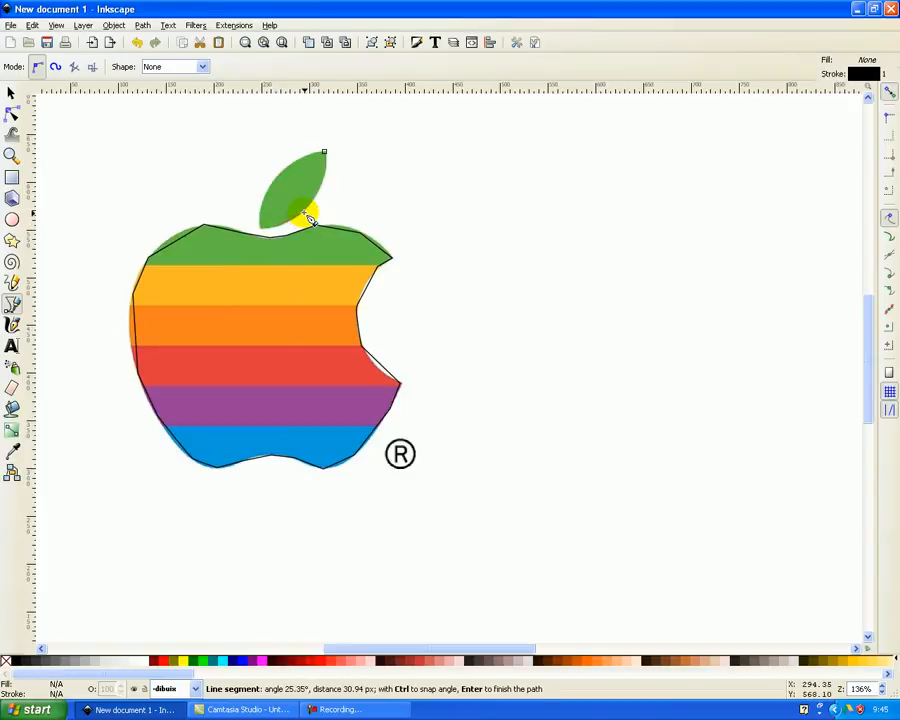
{"action": "left_click", "coordinate": [331, 167]}
{"action": "left_click", "coordinate": [324, 153]}
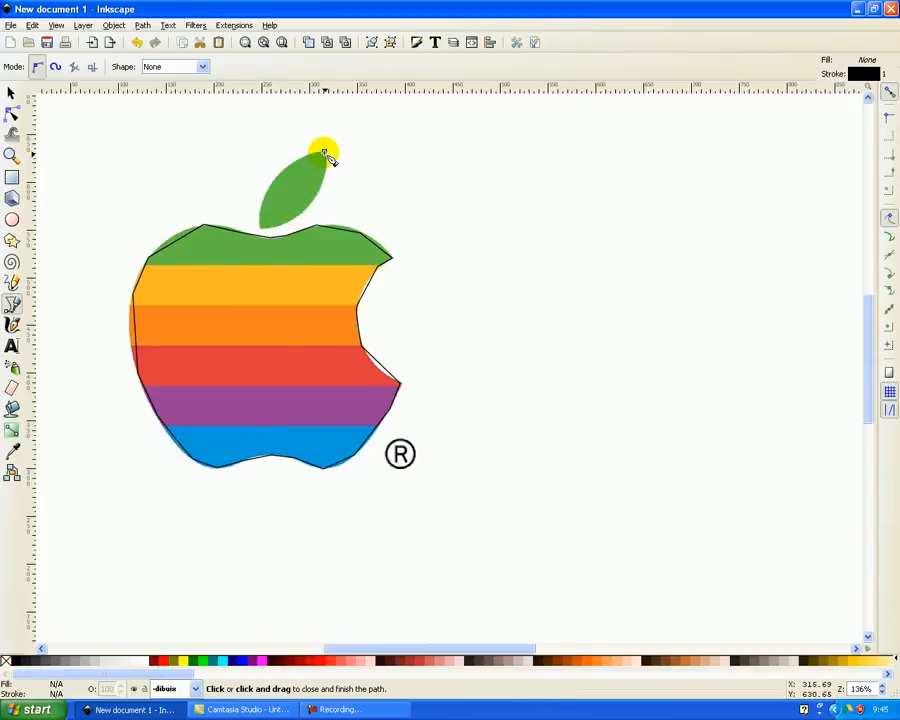
{"action": "left_click", "coordinate": [325, 153]}
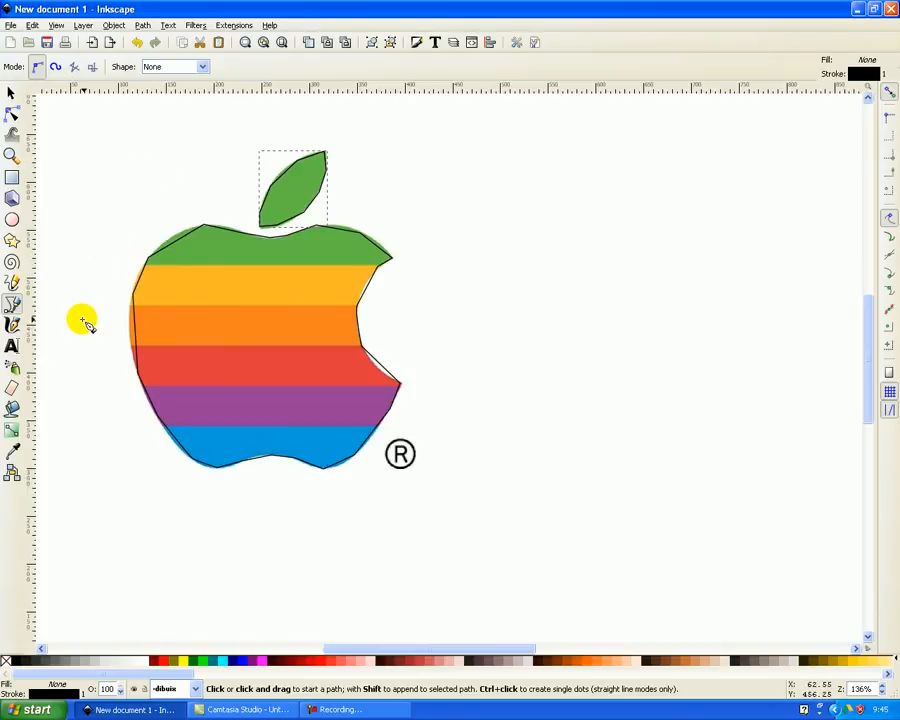
Make all nodes of the leaf path smooth except the corner nodes at its upper and lower tips
{"action": "left_click", "coordinate": [13, 117]}
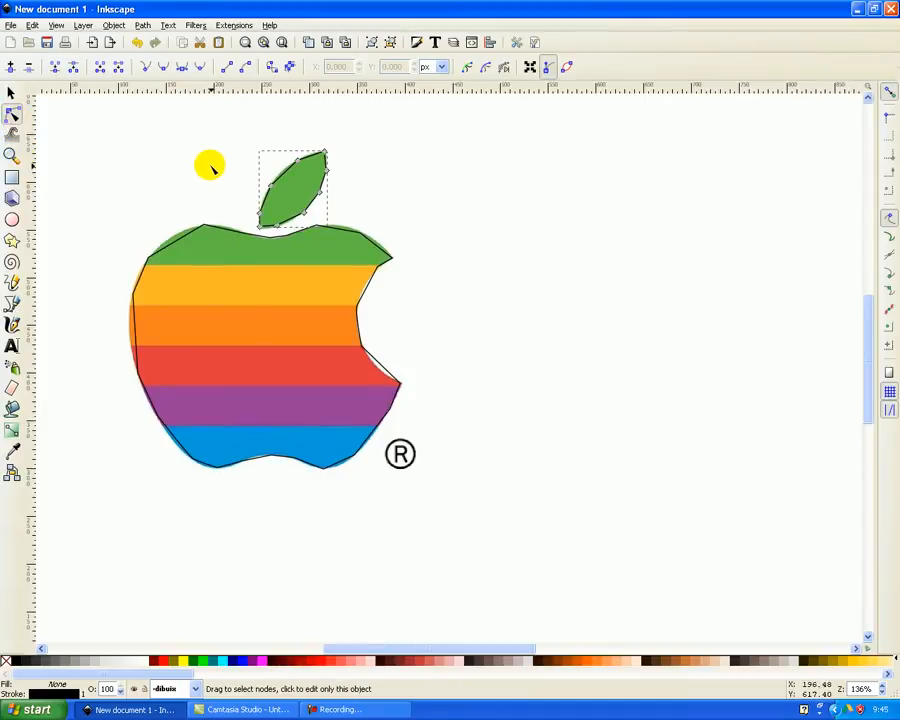
{"action": "left_click_drag", "start_coordinate": [212, 127], "coordinate": [345, 236]}
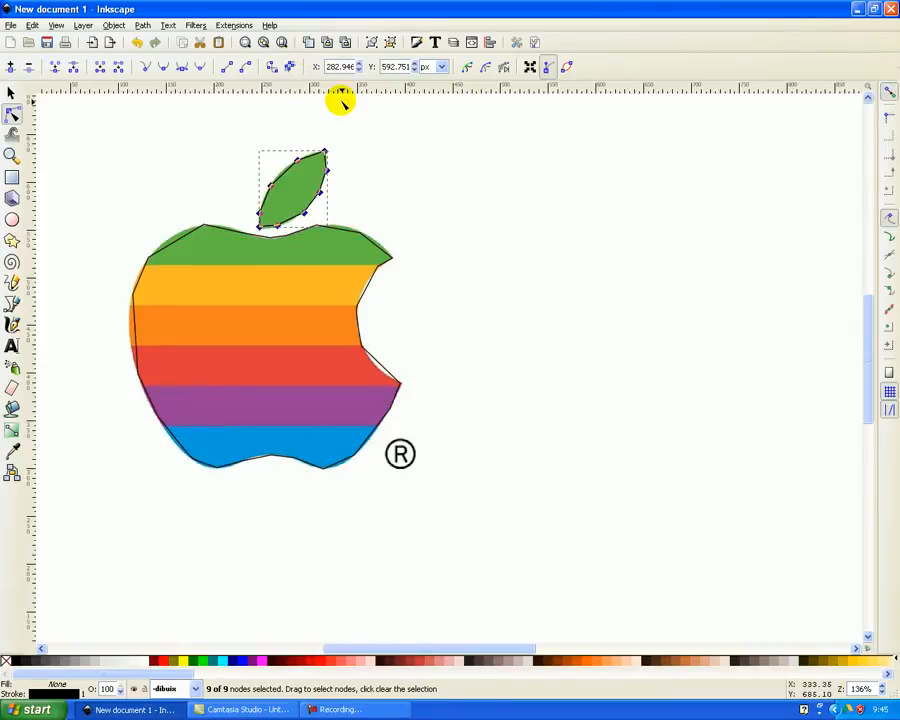
{"action": "left_click", "coordinate": [325, 154], "text": "shift"}
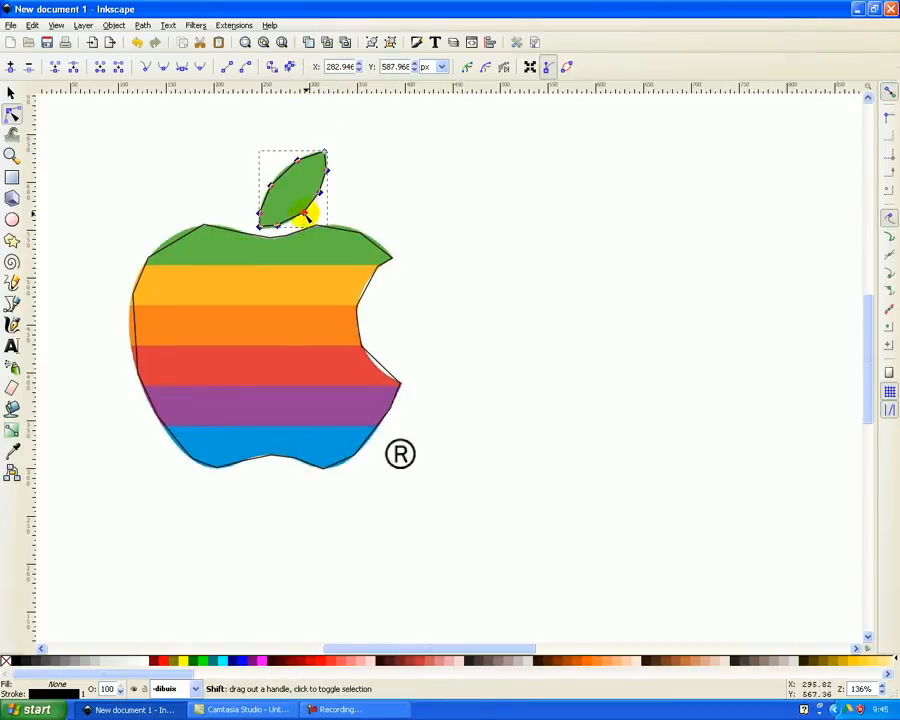
{"action": "left_click", "coordinate": [259, 228], "text": "shift"}
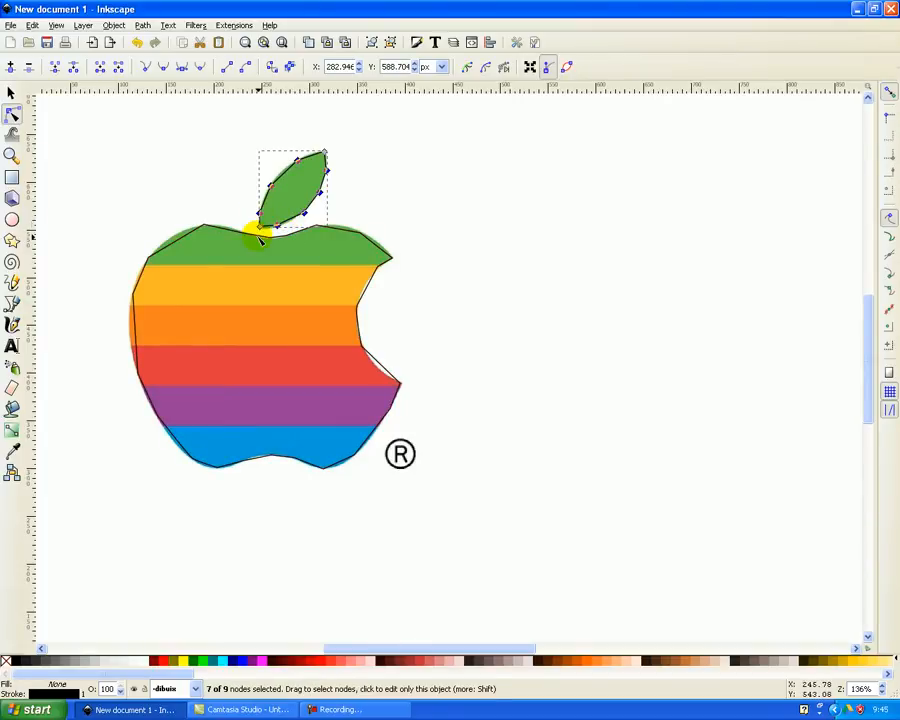
{"action": "left_click", "coordinate": [163, 68]}
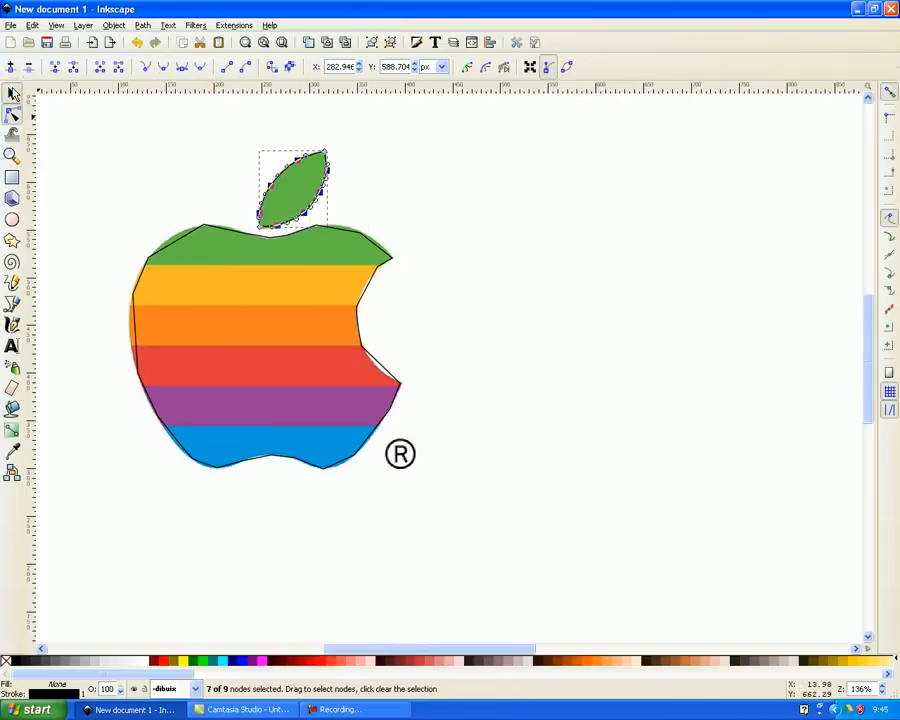
{"action": "left_click", "coordinate": [12, 93]}
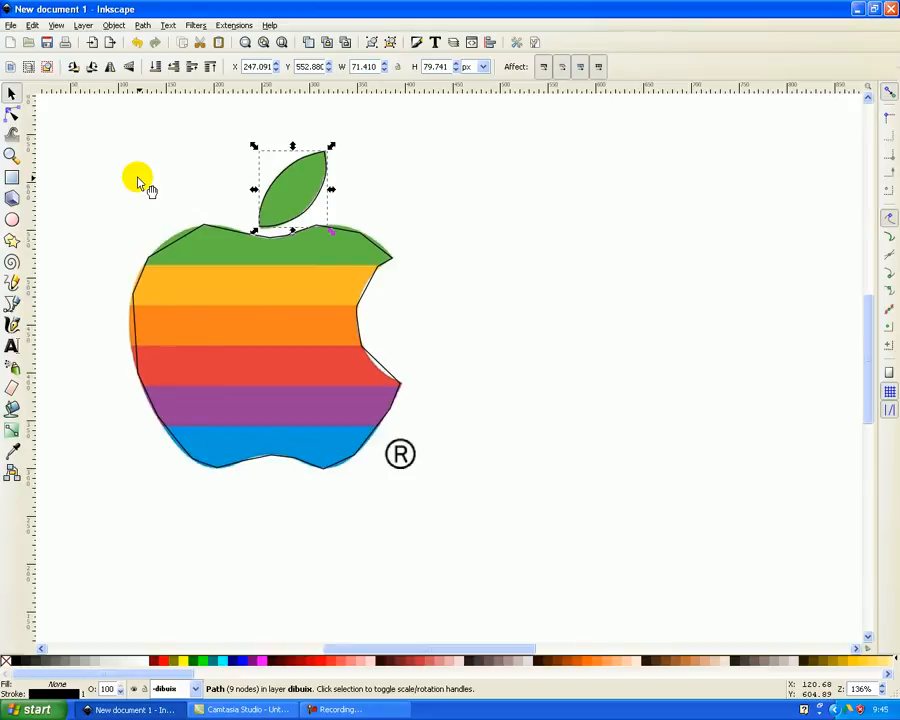
Nudge the three nodes on the leaf's lower-right edge slightly left and its upper tip node slightly right to fit the image
{"action": "left_click", "coordinate": [11, 155]}
{"action": "left_click", "coordinate": [305, 197]}
{"action": "left_click", "coordinate": [302, 196]}
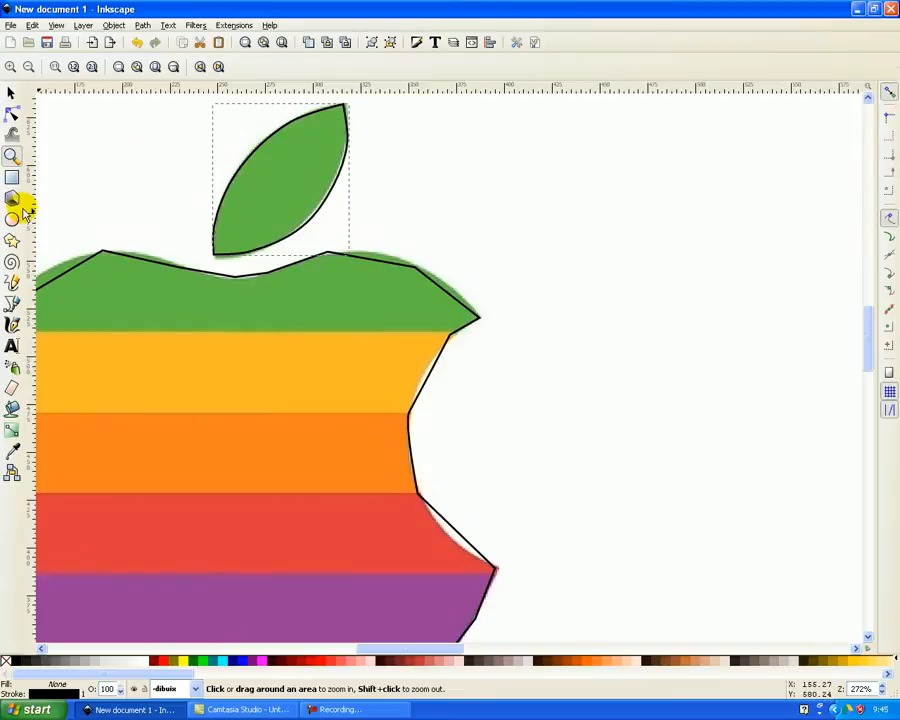
{"action": "left_click", "coordinate": [12, 114]}
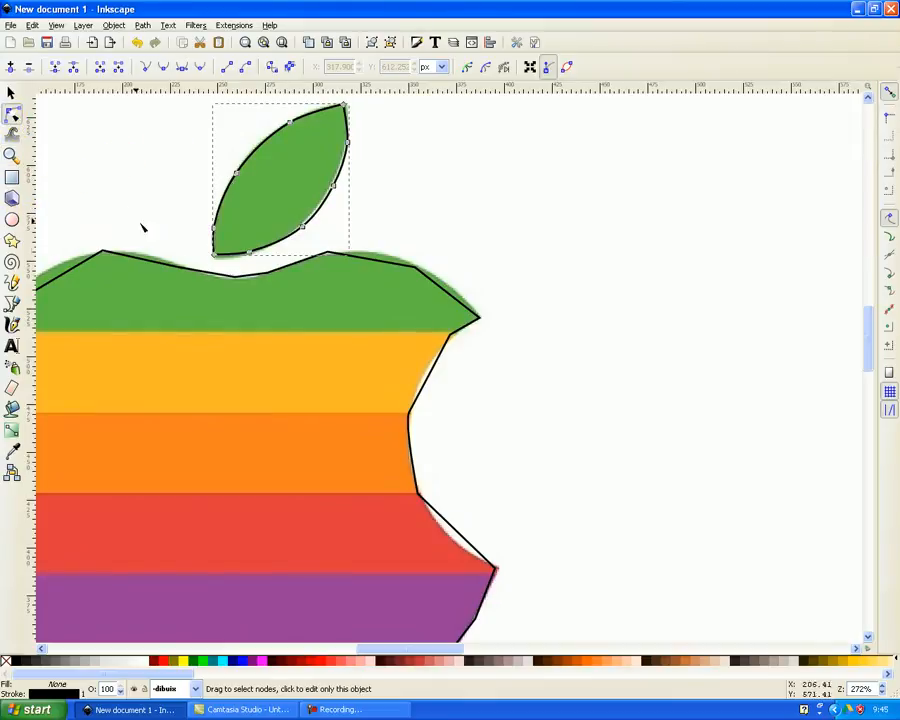
{"action": "left_click", "coordinate": [349, 143]}
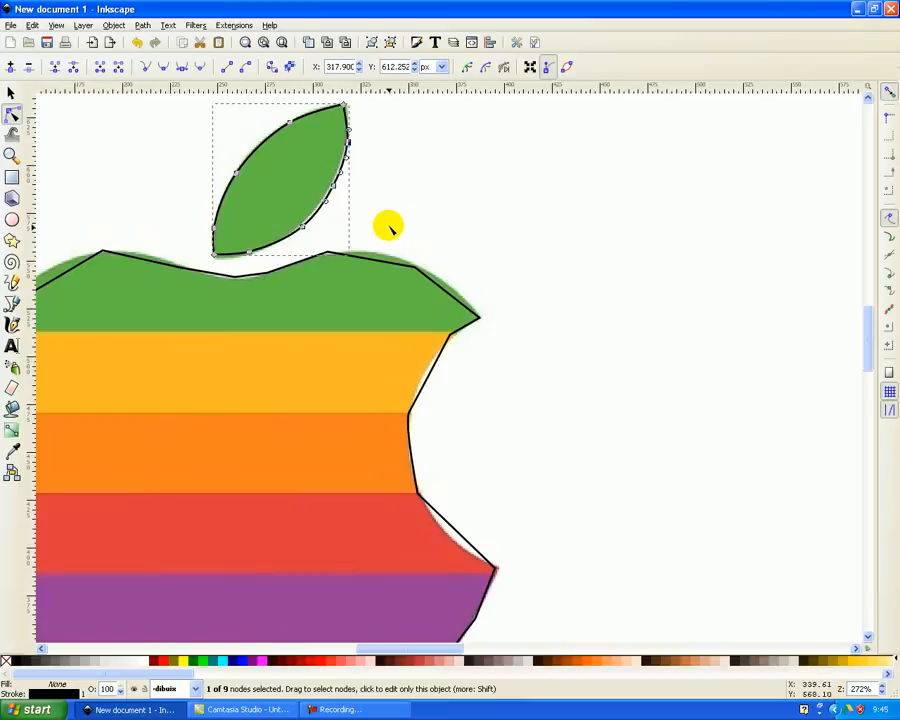
{"action": "left_click", "coordinate": [333, 188], "text": "shift"}
{"action": "left_click", "coordinate": [304, 226], "text": "shift"}
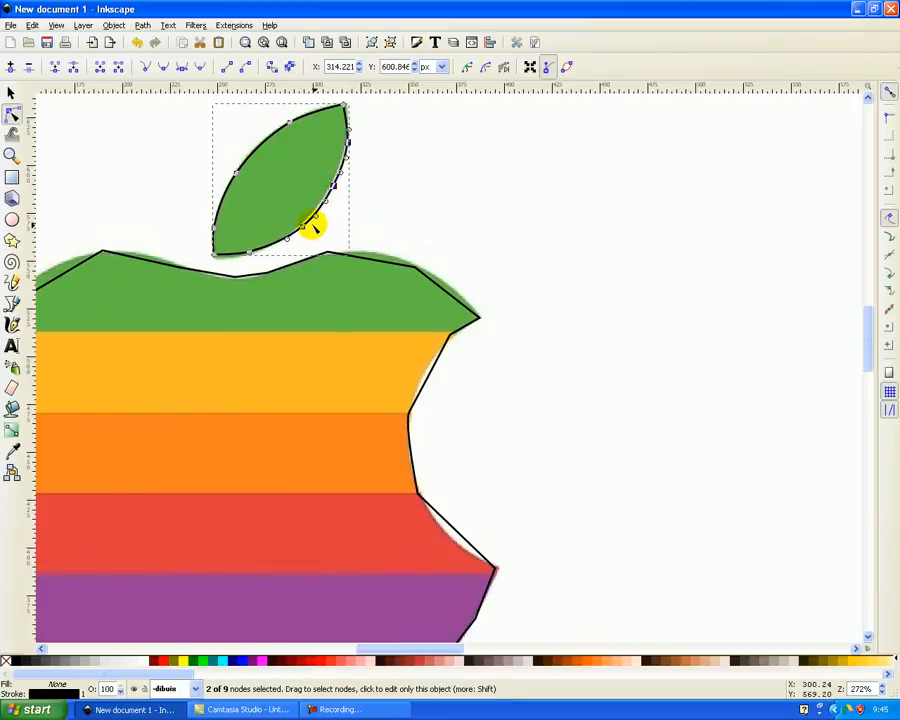
{"action": "left_click", "coordinate": [304, 227]}
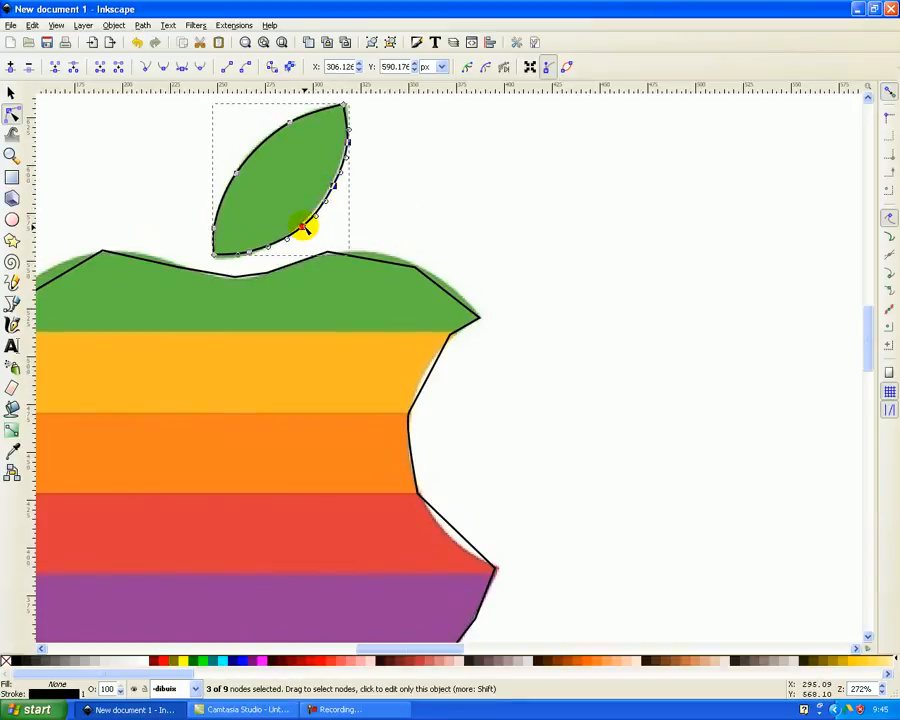
{"action": "key", "text": "alt"}
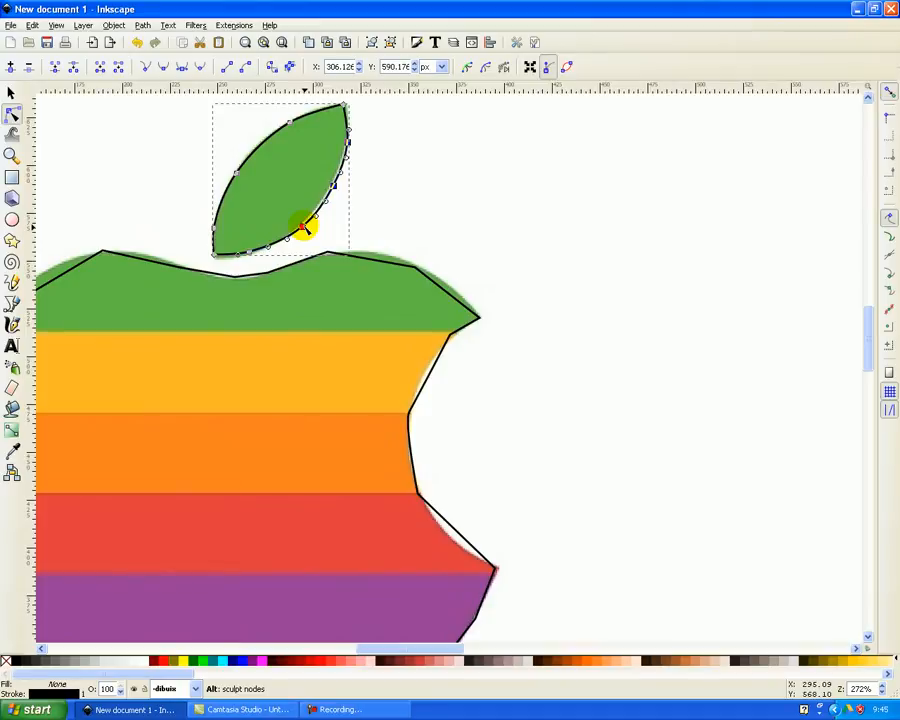
{"action": "left_click_drag", "start_coordinate": [304, 227], "coordinate": [302, 227]}
{"action": "left_click", "coordinate": [344, 104]}
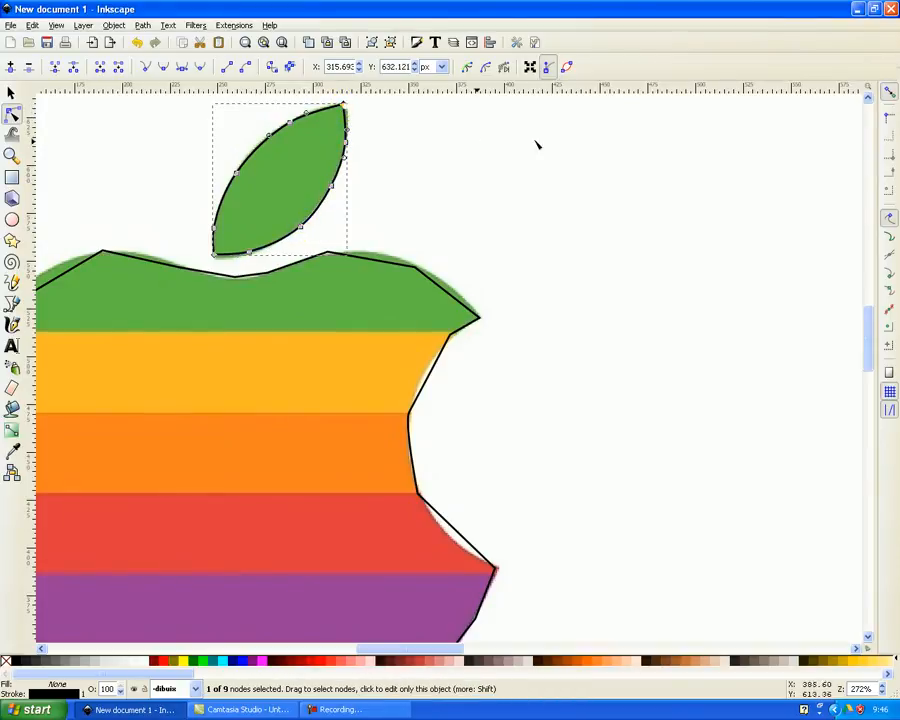
{"action": "left_click", "coordinate": [620, 147]}
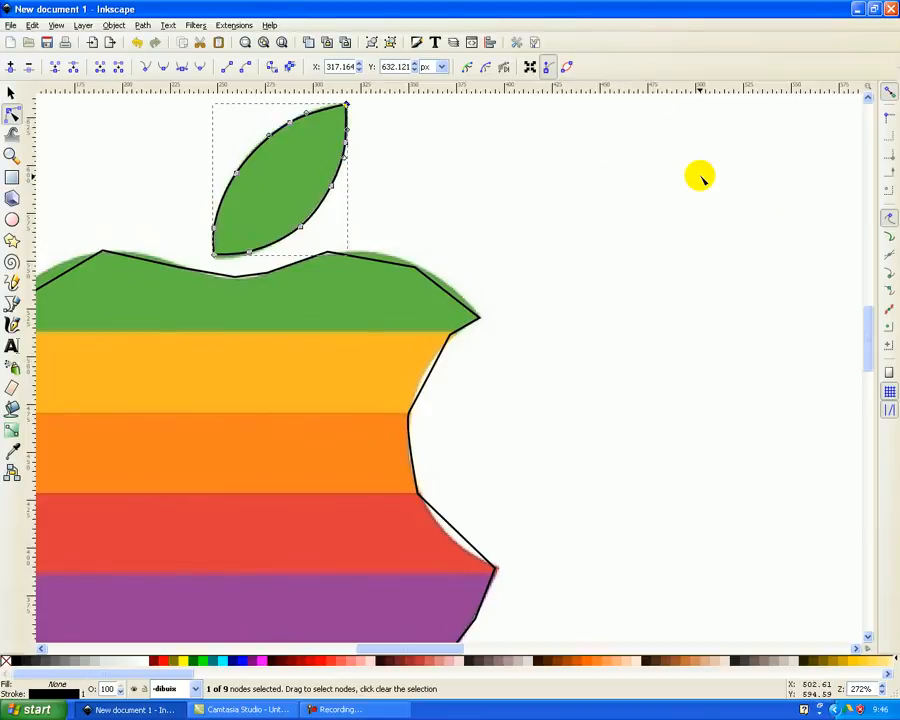
Make all nodes of the apple body path smooth except the corner nodes at the bite's upper and lower tips
{"action": "left_click", "coordinate": [12, 155]}
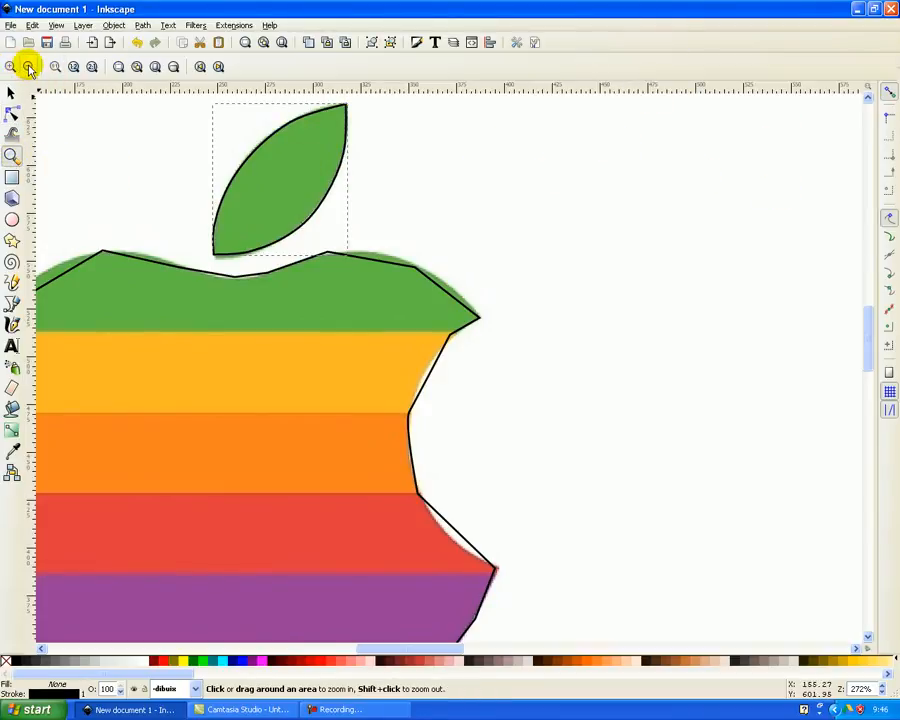
{"action": "left_click", "coordinate": [28, 67]}
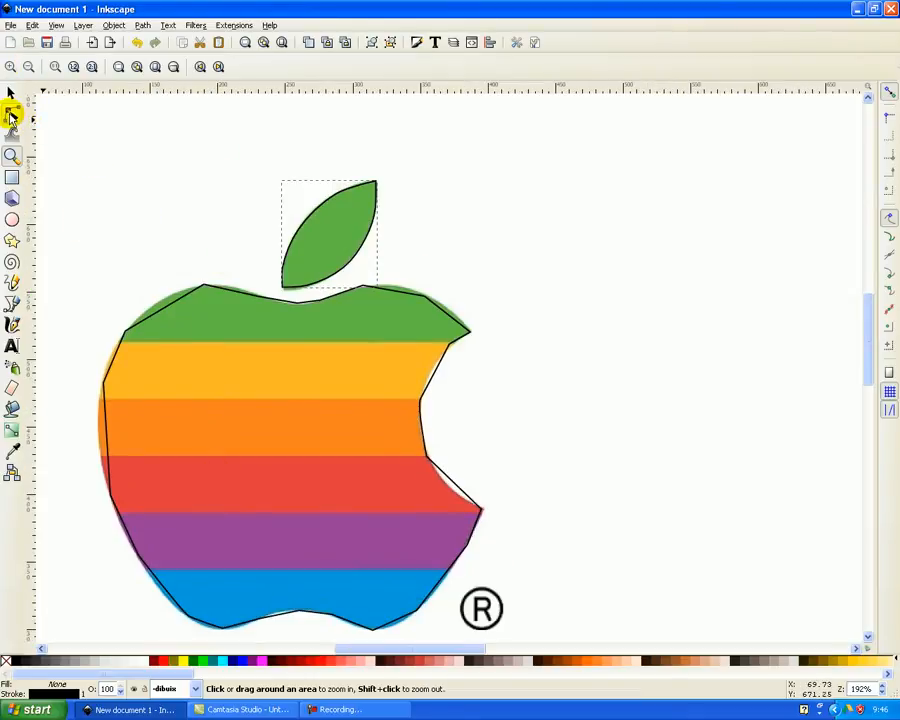
{"action": "left_click", "coordinate": [12, 116]}
{"action": "left_click_drag", "start_coordinate": [60, 265], "coordinate": [519, 643]}
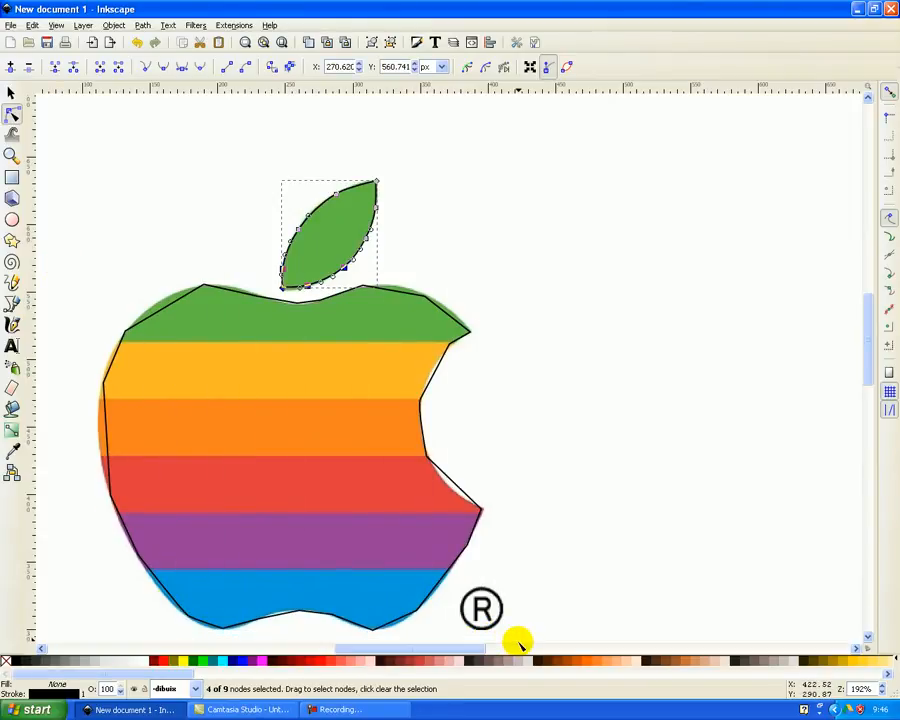
{"action": "left_click", "coordinate": [683, 492]}
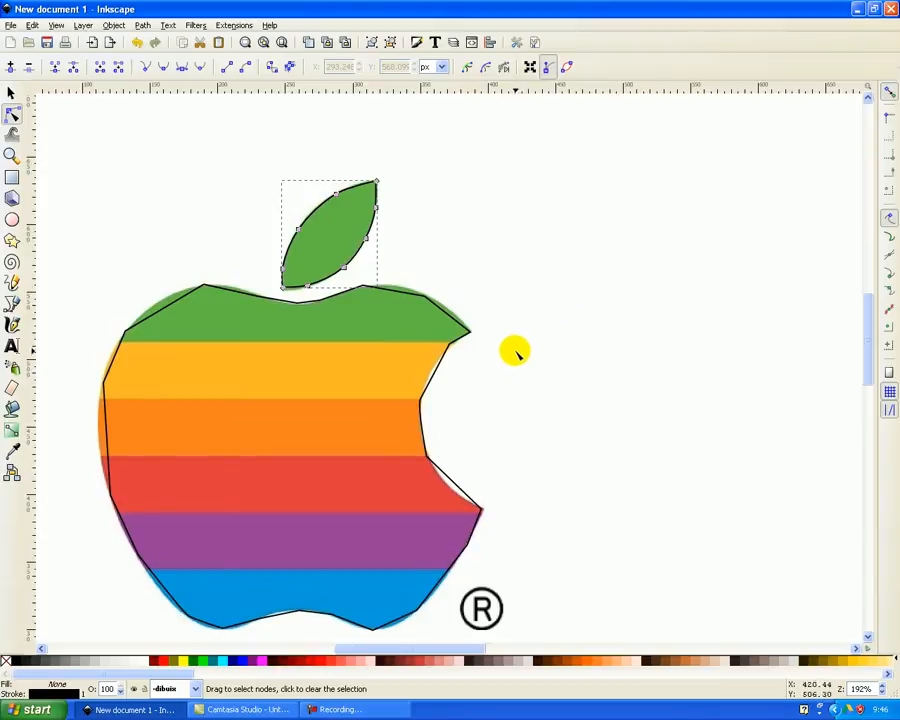
{"action": "left_click", "coordinate": [446, 358]}
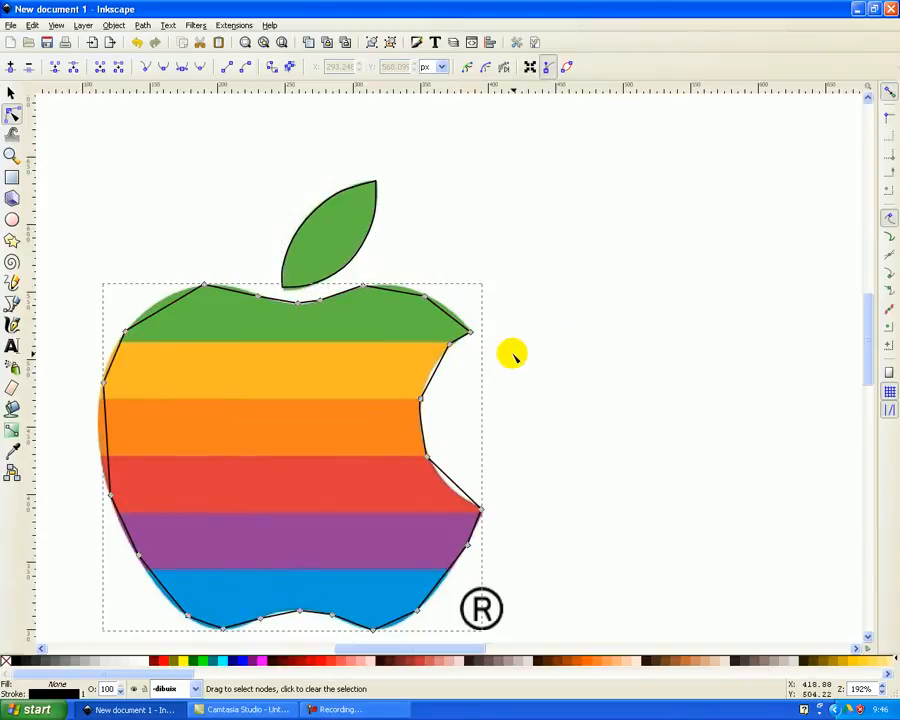
{"action": "left_click_drag", "start_coordinate": [561, 264], "coordinate": [79, 634]}
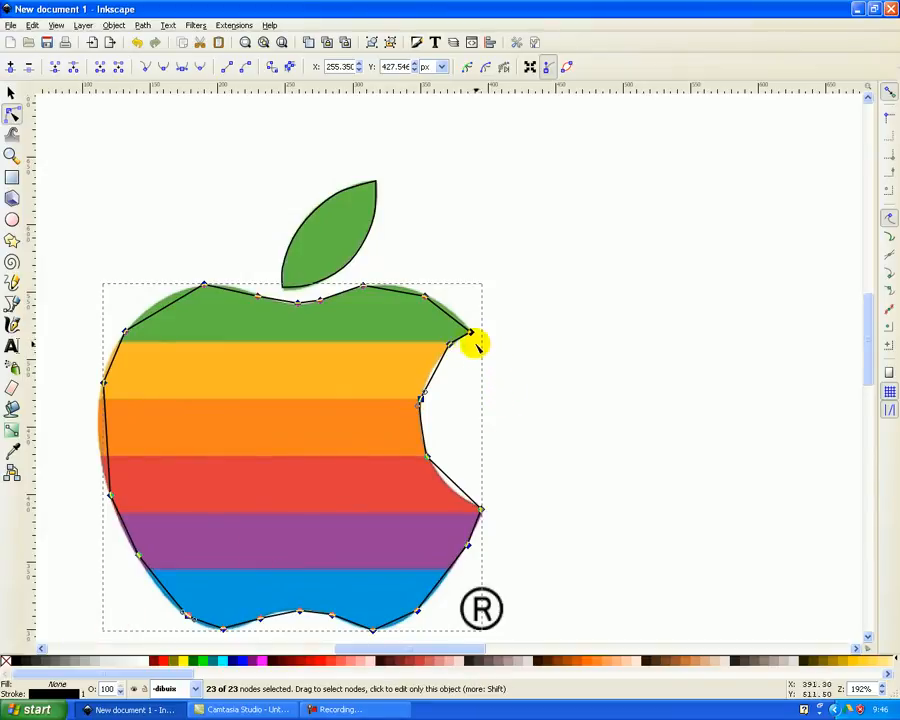
{"action": "left_click", "coordinate": [481, 510], "text": "shift"}
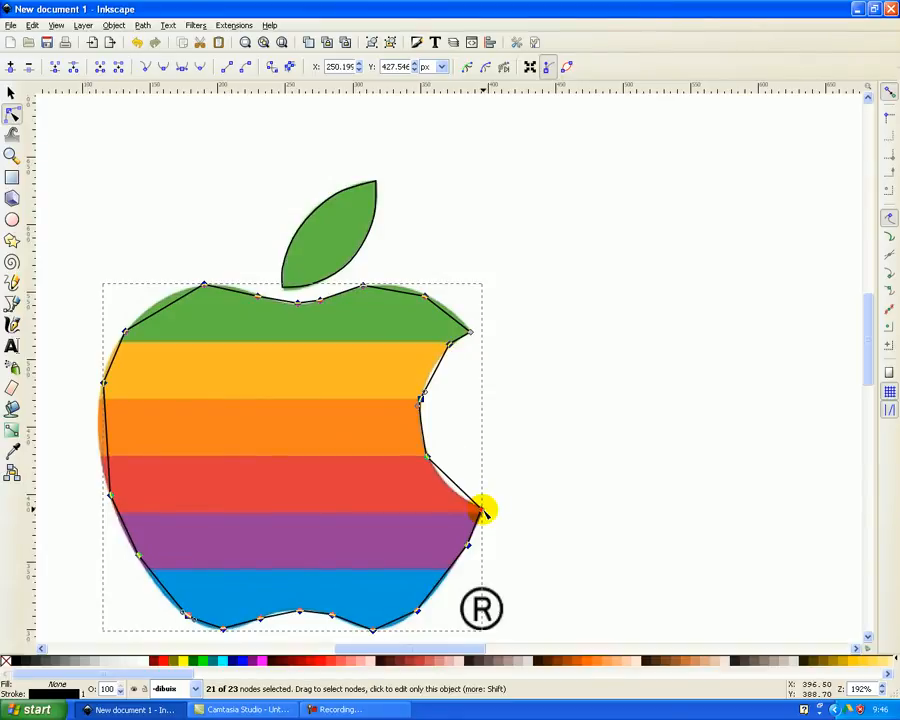
{"action": "left_click", "coordinate": [163, 67]}
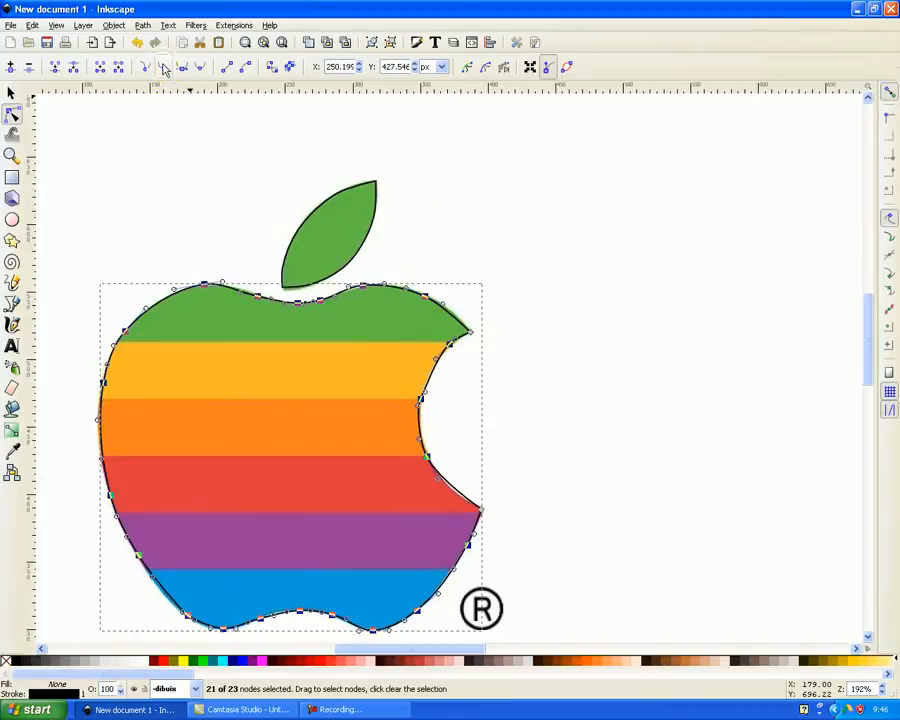
{"action": "left_click", "coordinate": [160, 68]}
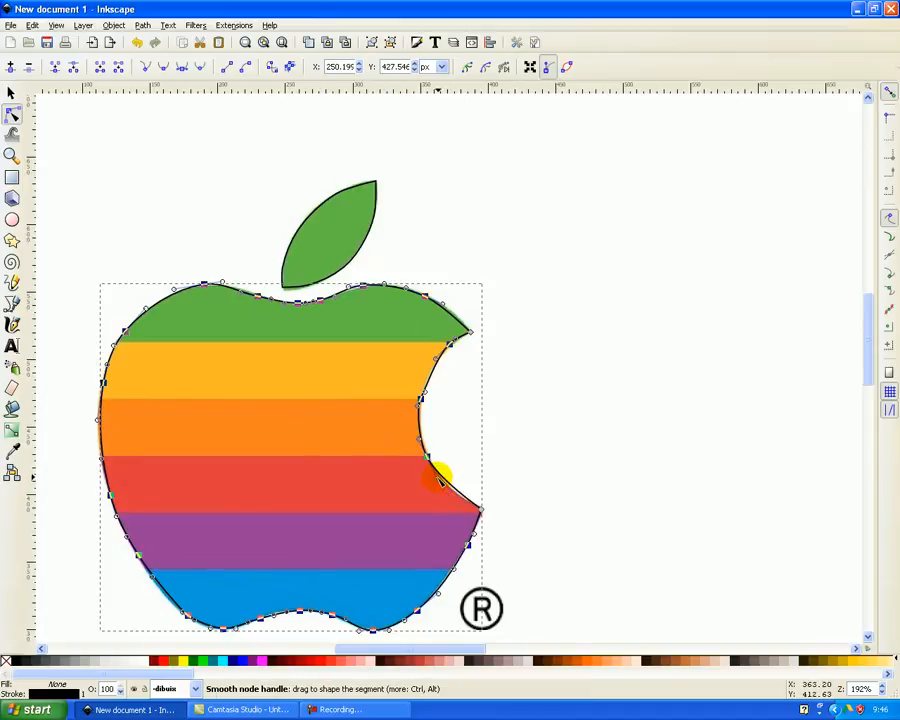
Adjust the curve handles along the bite's lower edge and the apple's left and lower-left sides to follow the logo
{"action": "left_click", "coordinate": [437, 479]}
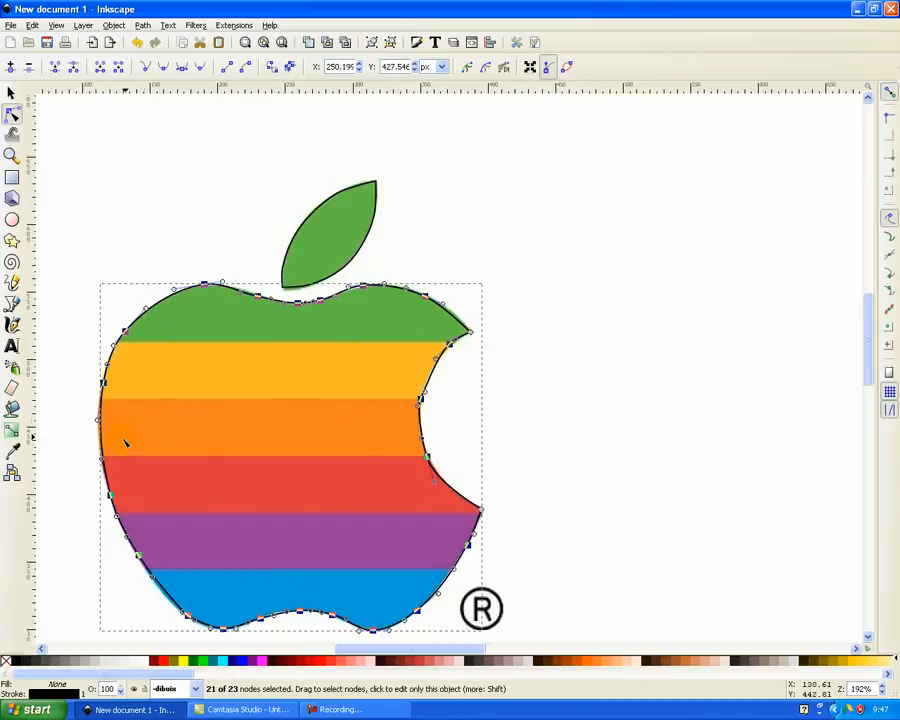
{"action": "left_click", "coordinate": [12, 92]}
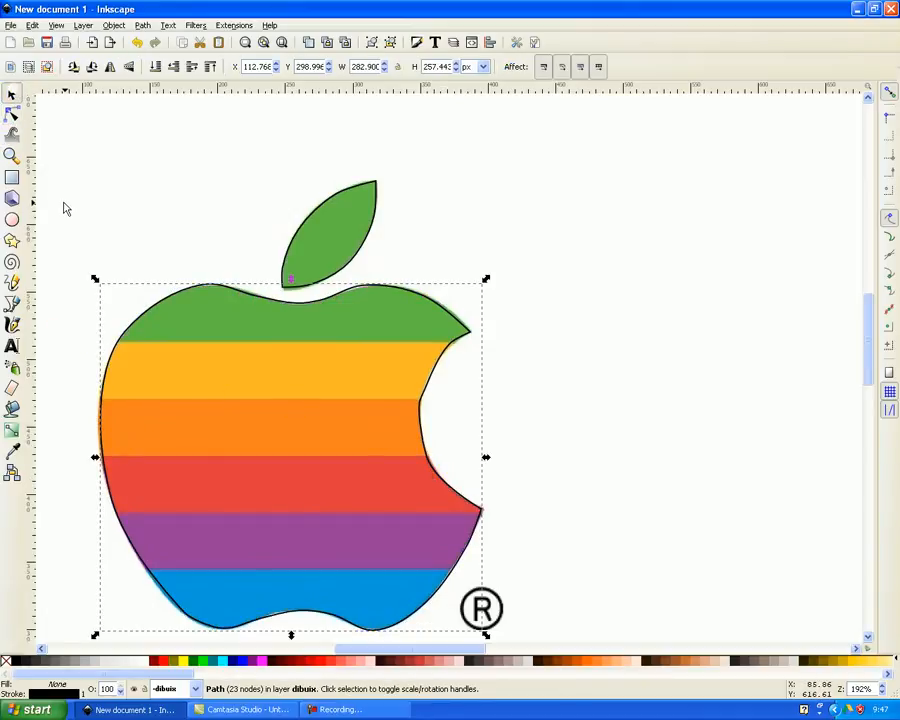
{"action": "left_click", "coordinate": [12, 114]}
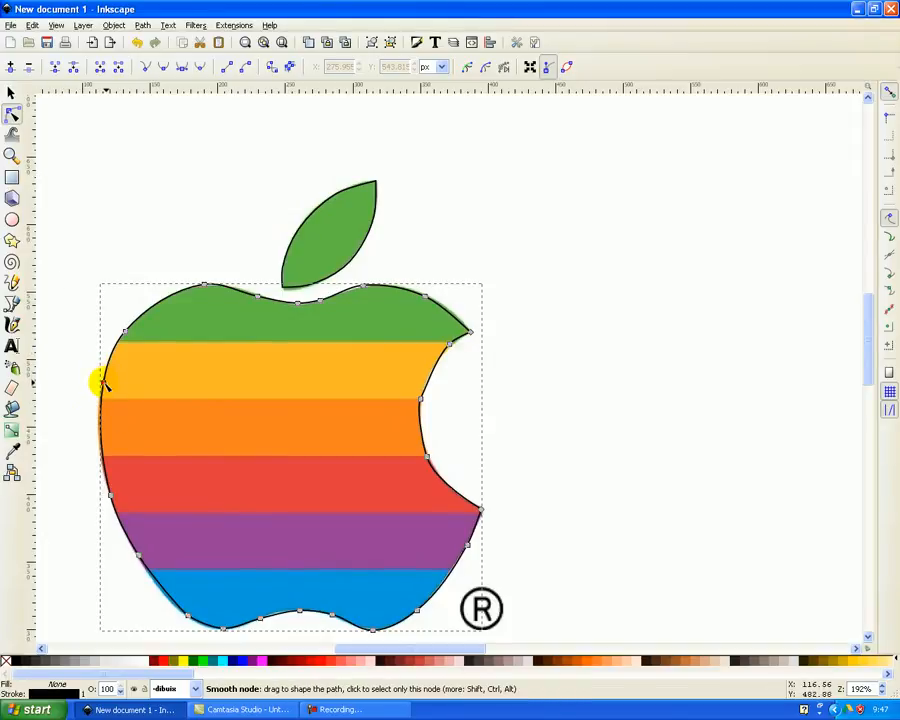
{"action": "left_click", "coordinate": [104, 383]}
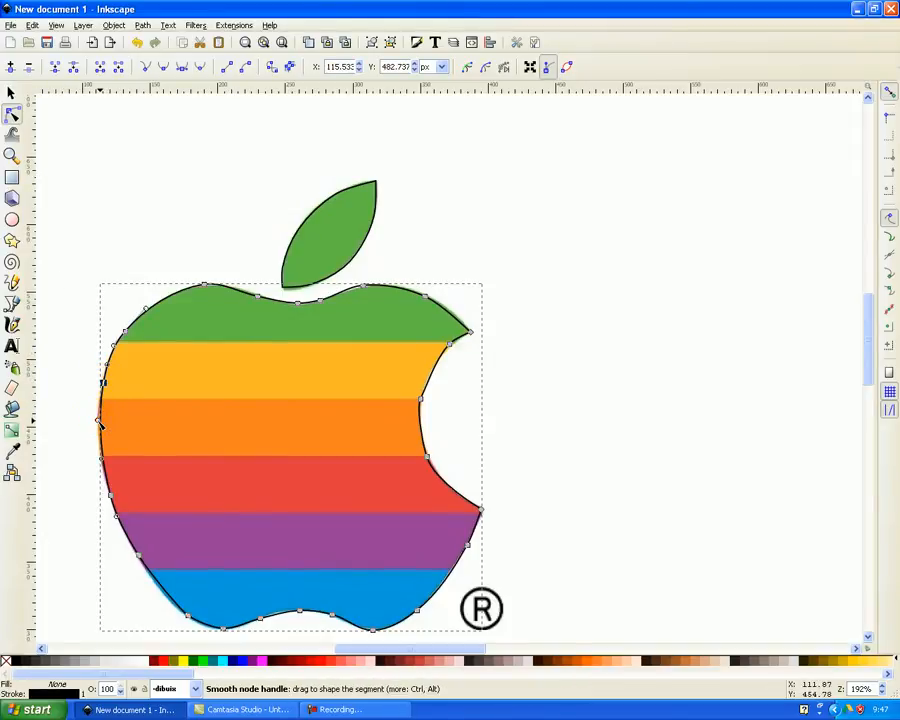
{"action": "left_click", "coordinate": [99, 423]}
{"action": "left_click_drag", "start_coordinate": [99, 423], "coordinate": [94, 424]}
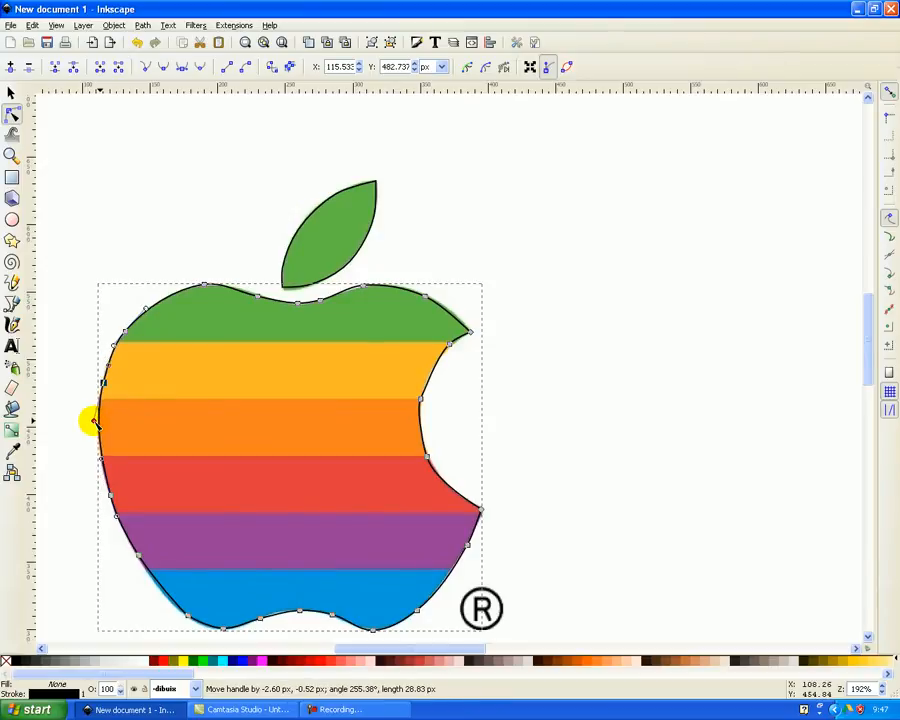
{"action": "left_click", "coordinate": [157, 583]}
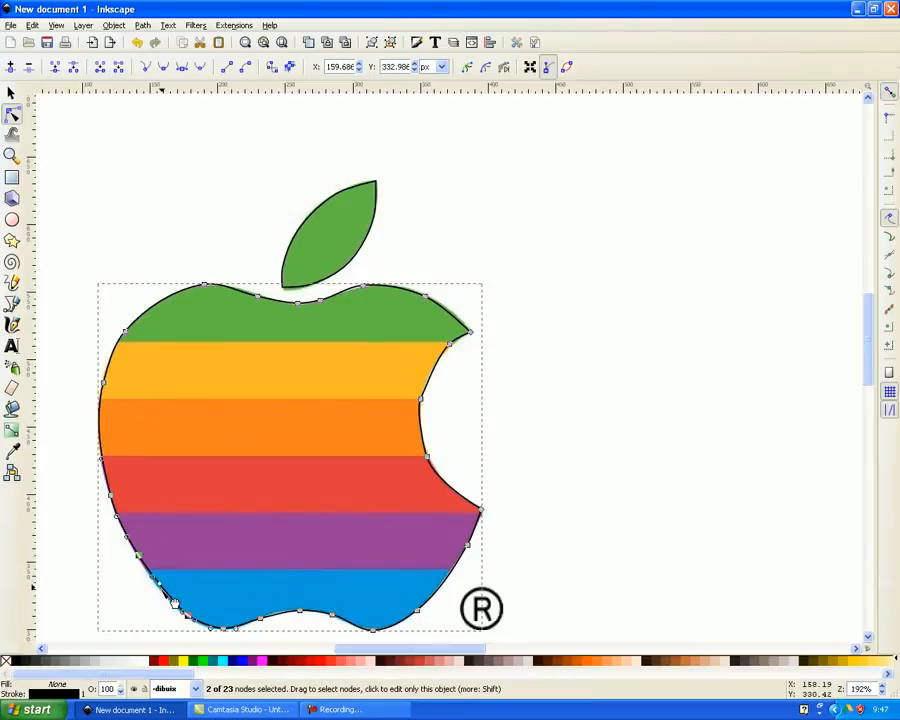
{"action": "left_click_drag", "start_coordinate": [147, 577], "coordinate": [146, 581]}
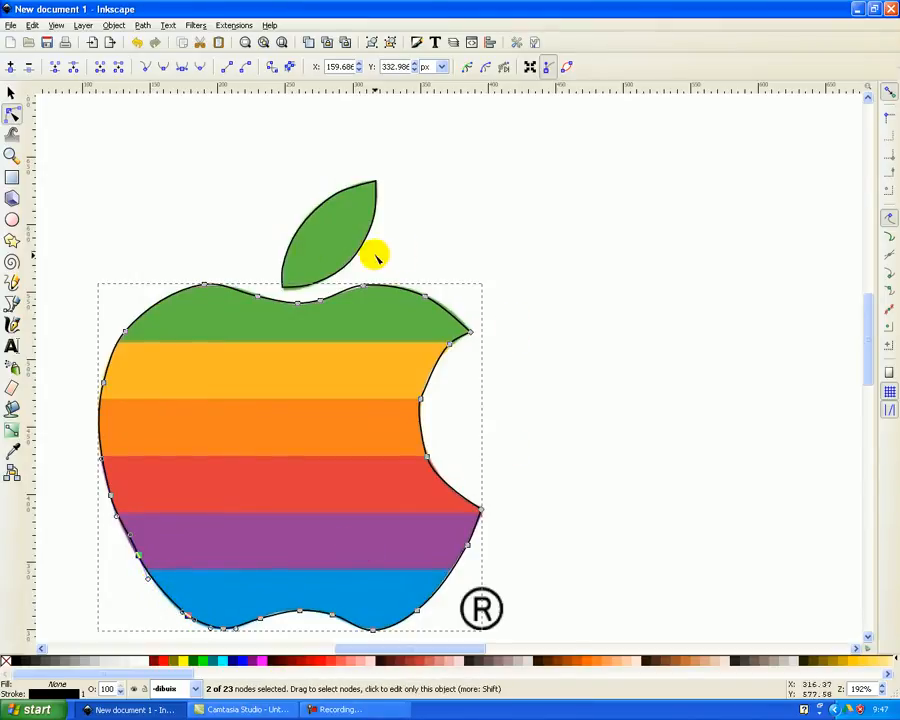
Move the node at the start of the apple's upper-right bump, just below the leaf, down 2 px
{"action": "left_click", "coordinate": [365, 289]}
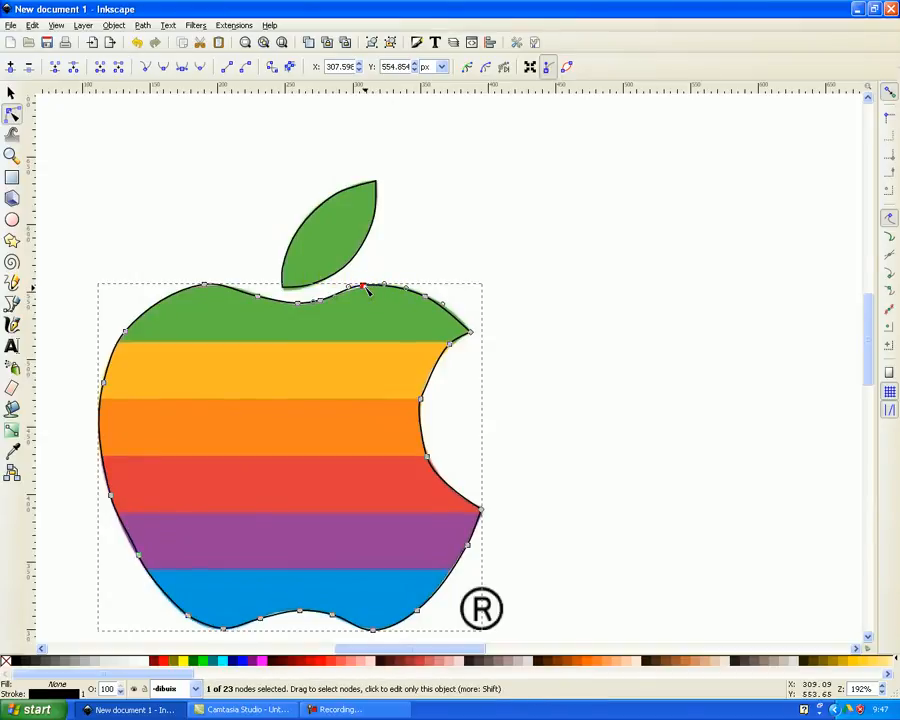
{"action": "key", "text": "alt"}
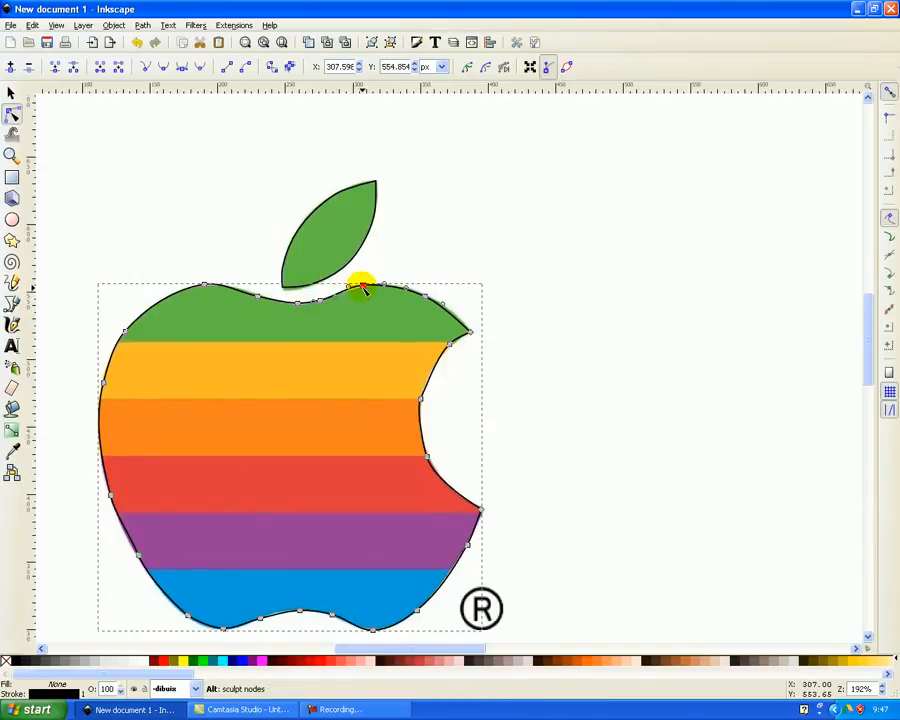
{"action": "key", "text": "Down"}
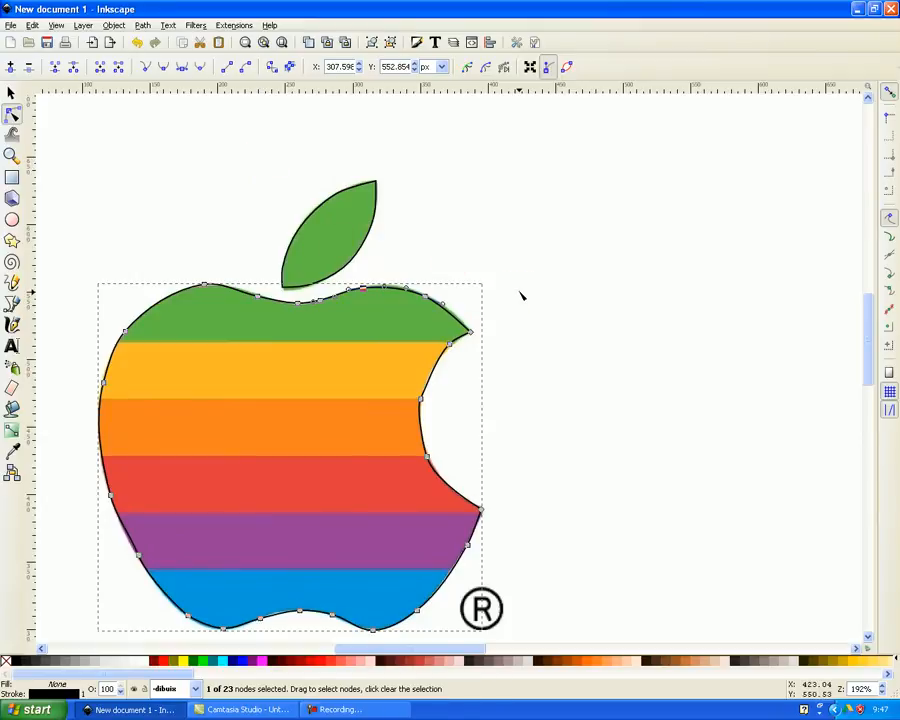
{"action": "left_click", "coordinate": [520, 293]}
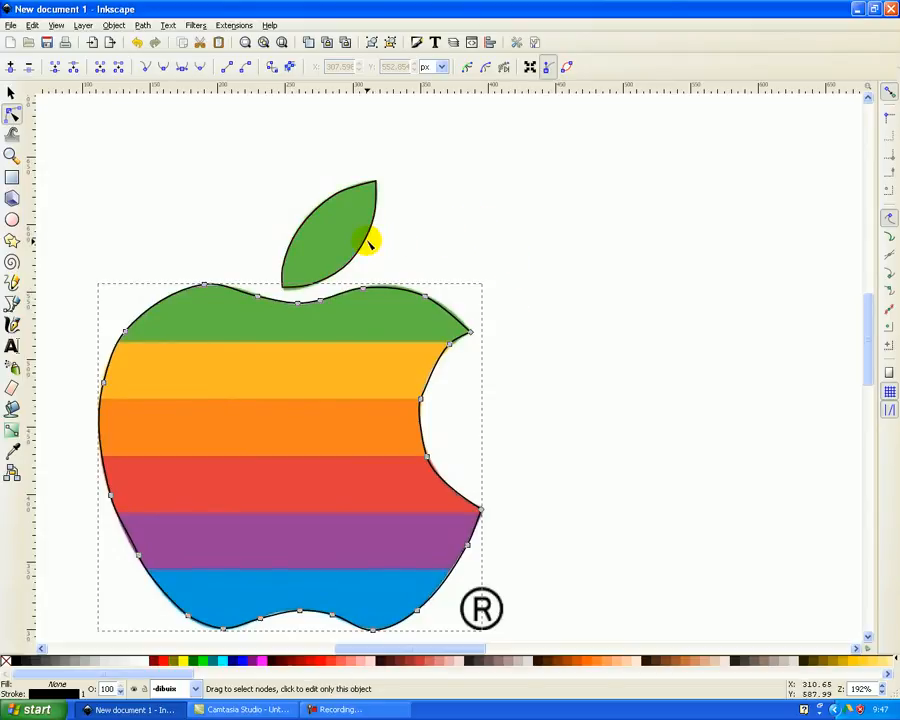
{"action": "left_click", "coordinate": [10, 91]}
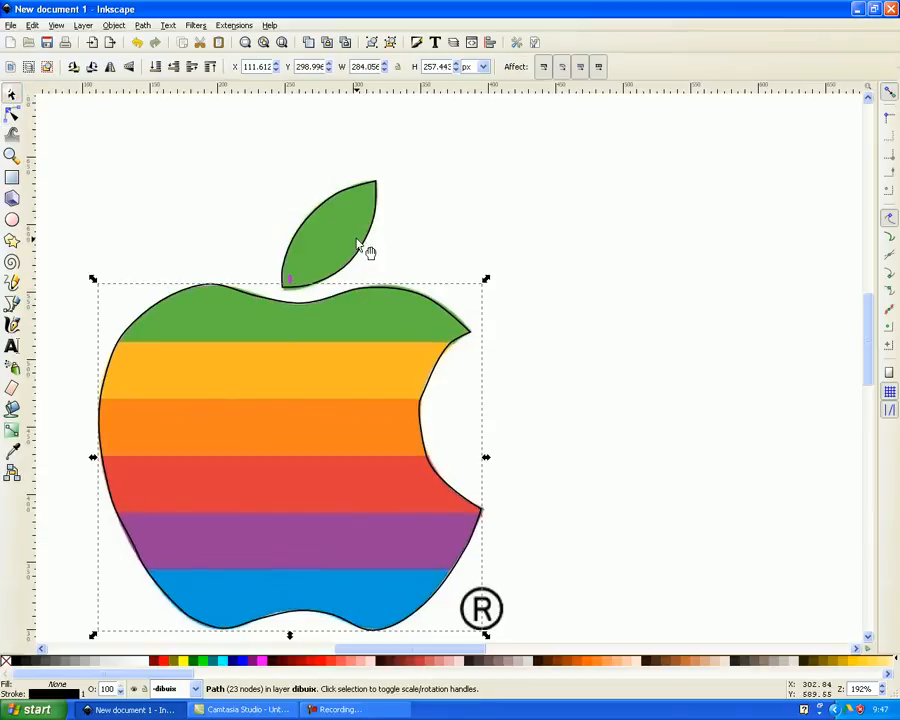
Move the leaf outline off the image into the blank area right of it, at about X 398, Y 575 px
{"action": "left_click_drag", "start_coordinate": [375, 248], "coordinate": [584, 217]}
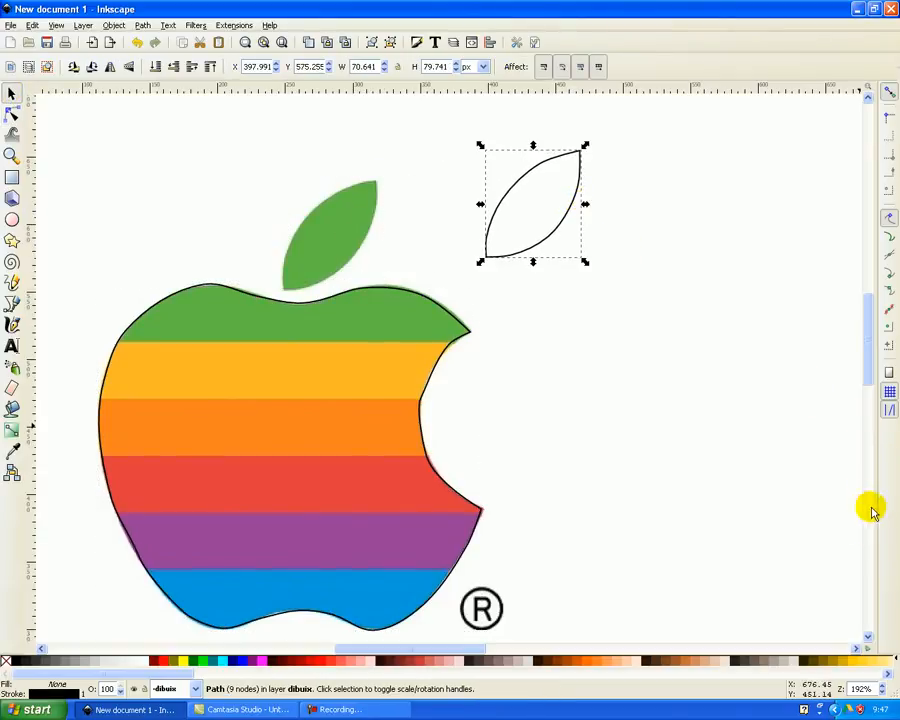
{"action": "left_click", "coordinate": [868, 637]}
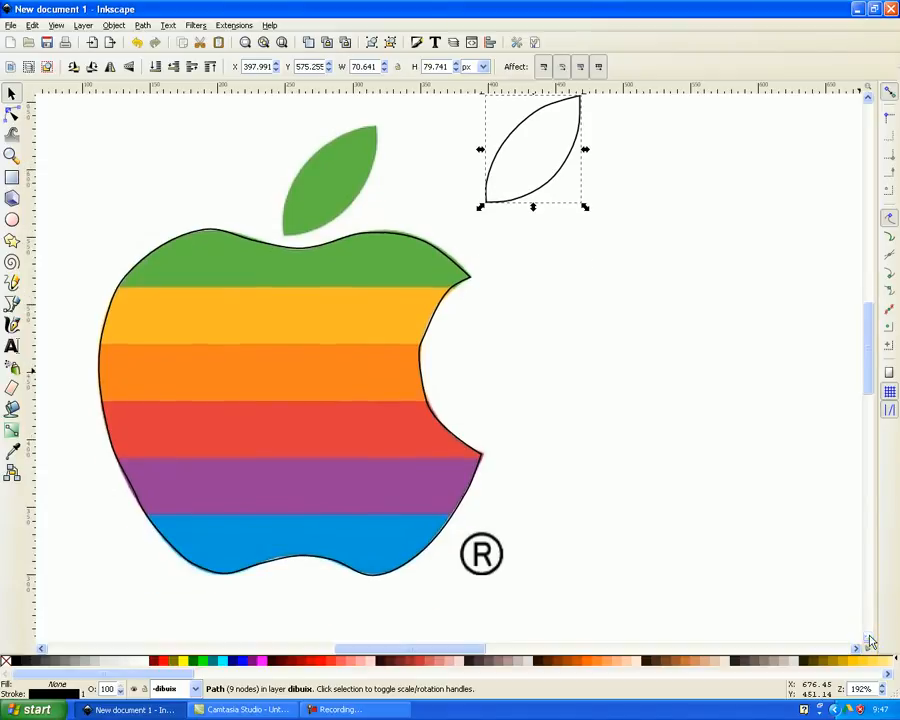
{"action": "left_click", "coordinate": [870, 638]}
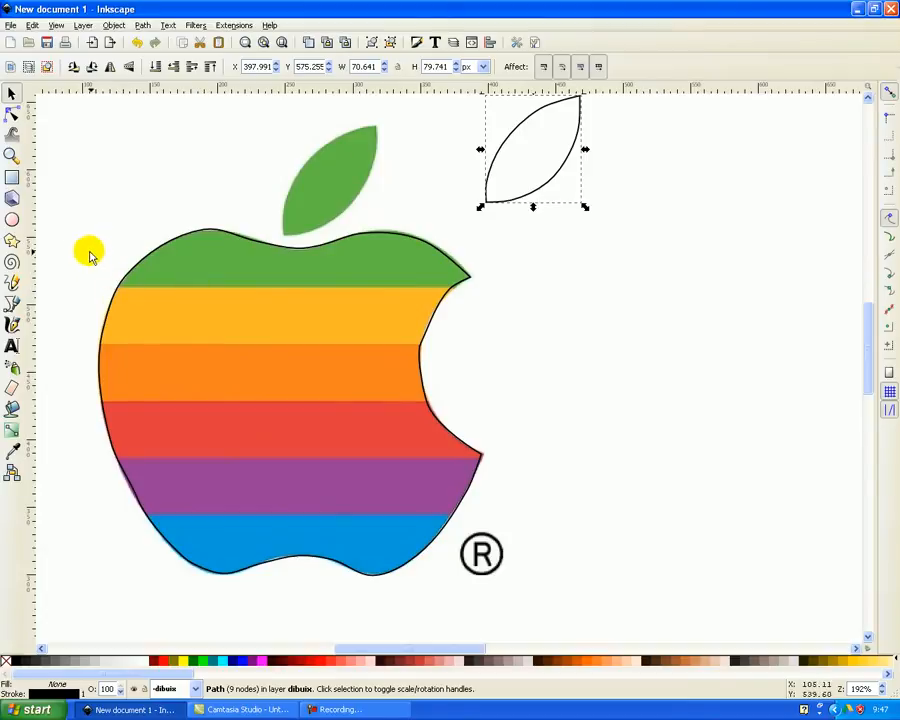
Draw a closed straight-segment path zigzagging along the apple's five stripe boundaries, overshooting both sides and closing around the left side above the apple
{"action": "left_click", "coordinate": [11, 304]}
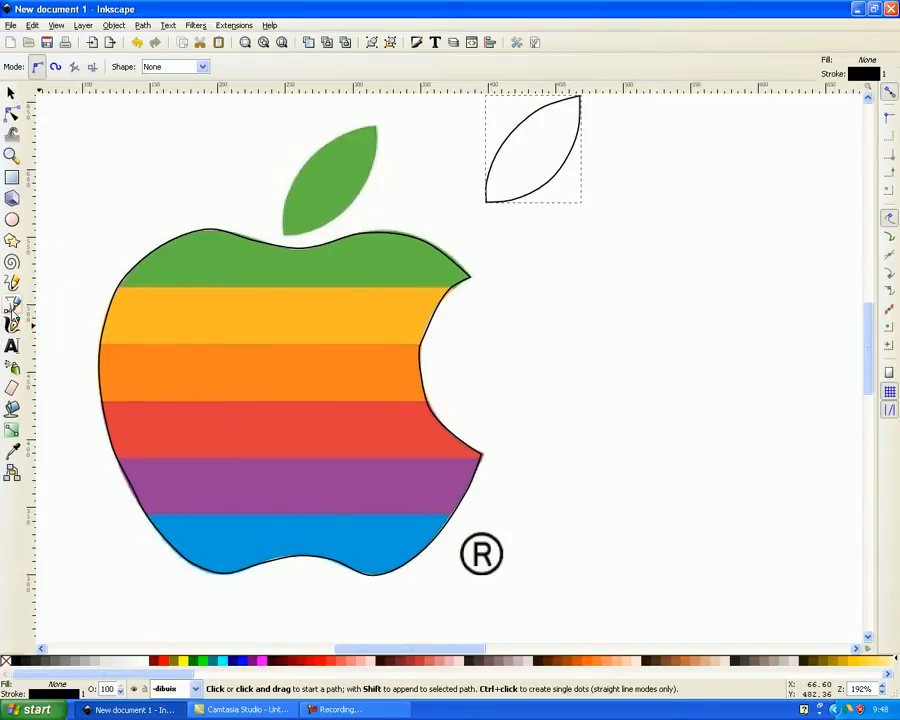
{"action": "left_click", "coordinate": [67, 205]}
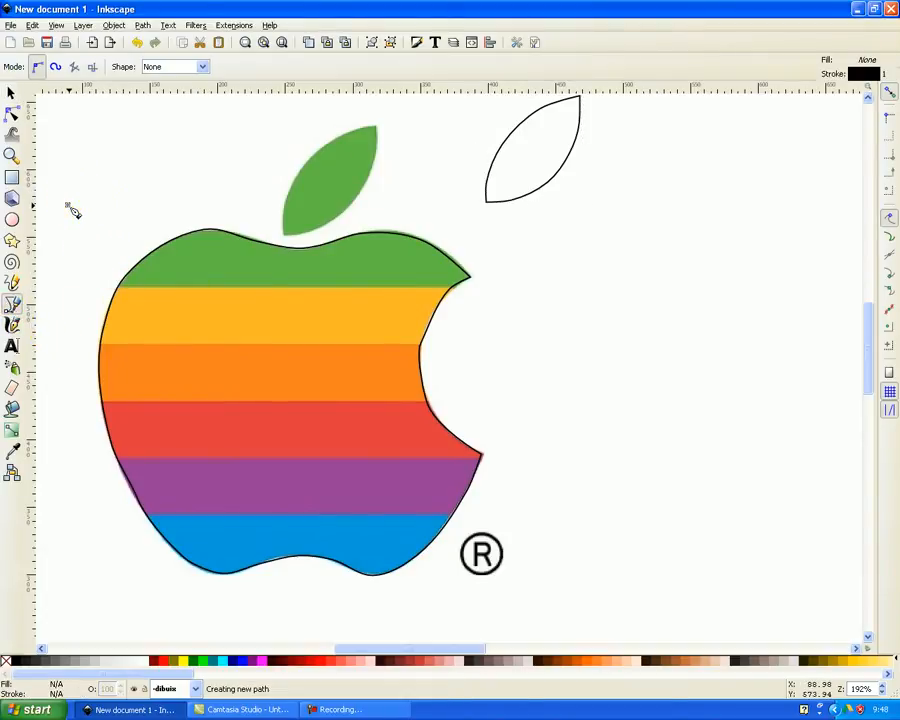
{"action": "left_click", "coordinate": [440, 218]}
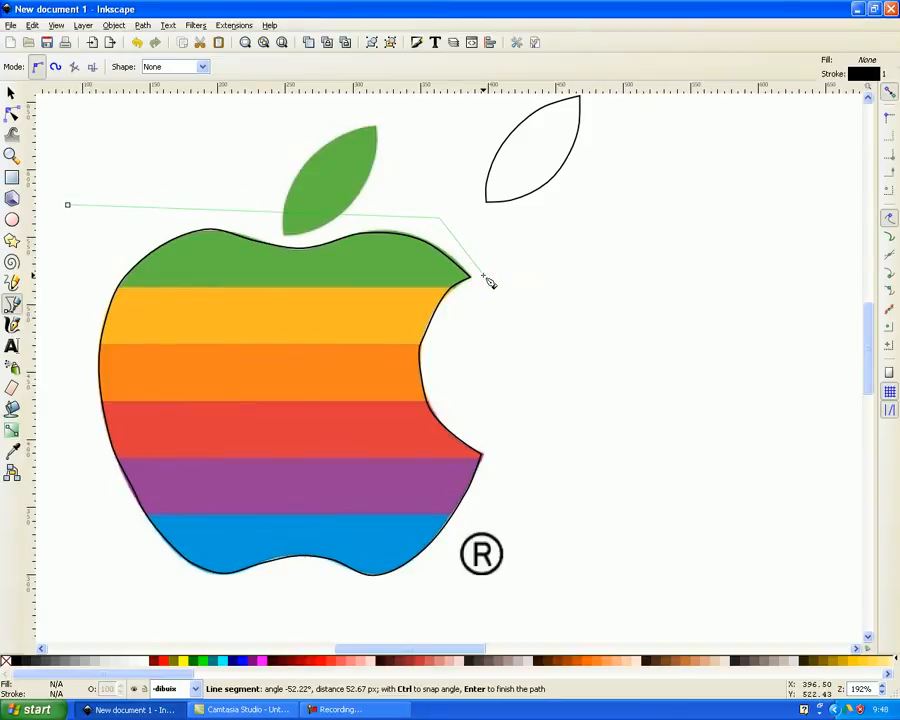
{"action": "left_click", "coordinate": [486, 279]}
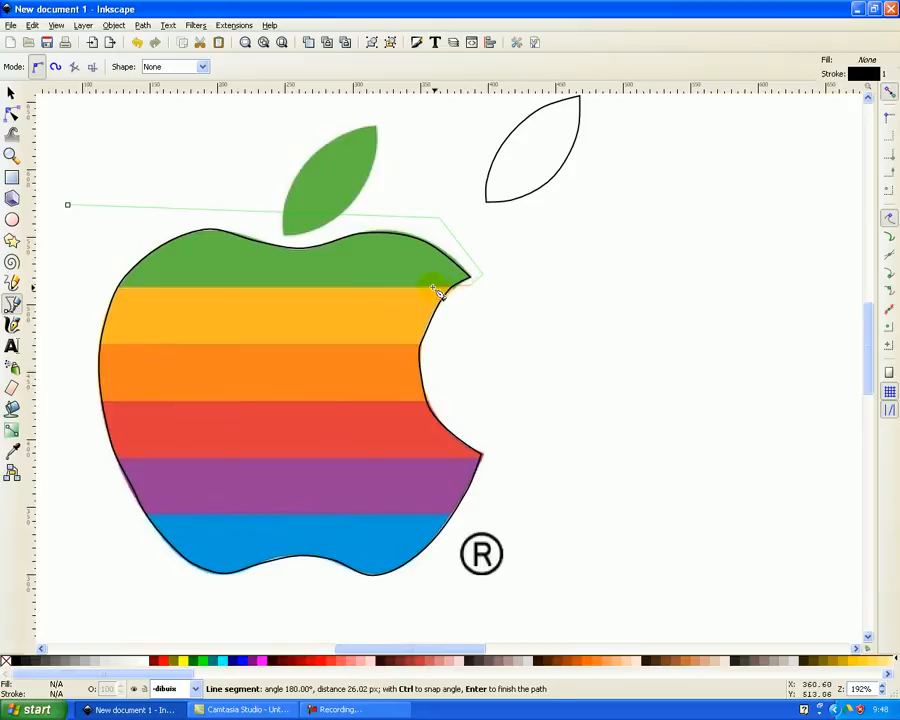
{"action": "left_click", "coordinate": [77, 291]}
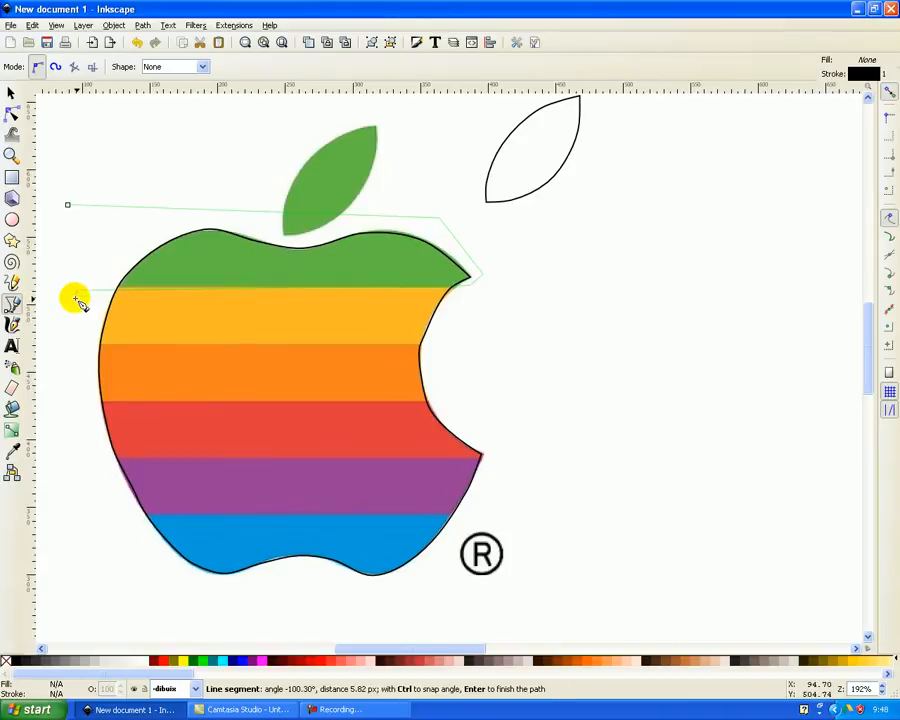
{"action": "left_click", "coordinate": [98, 345]}
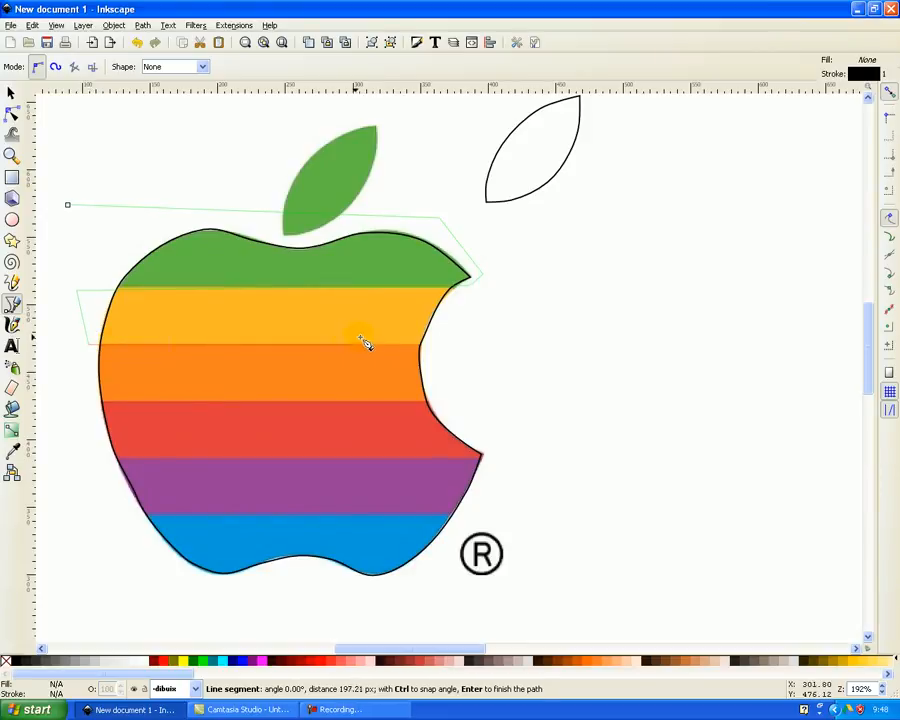
{"action": "left_click", "coordinate": [443, 345]}
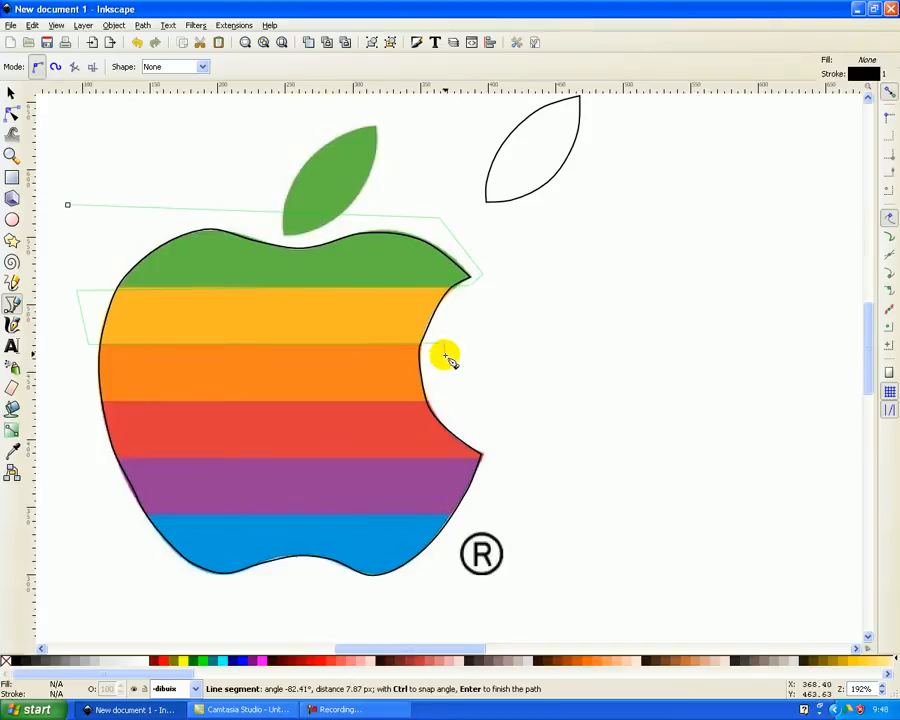
{"action": "left_click", "coordinate": [436, 409]}
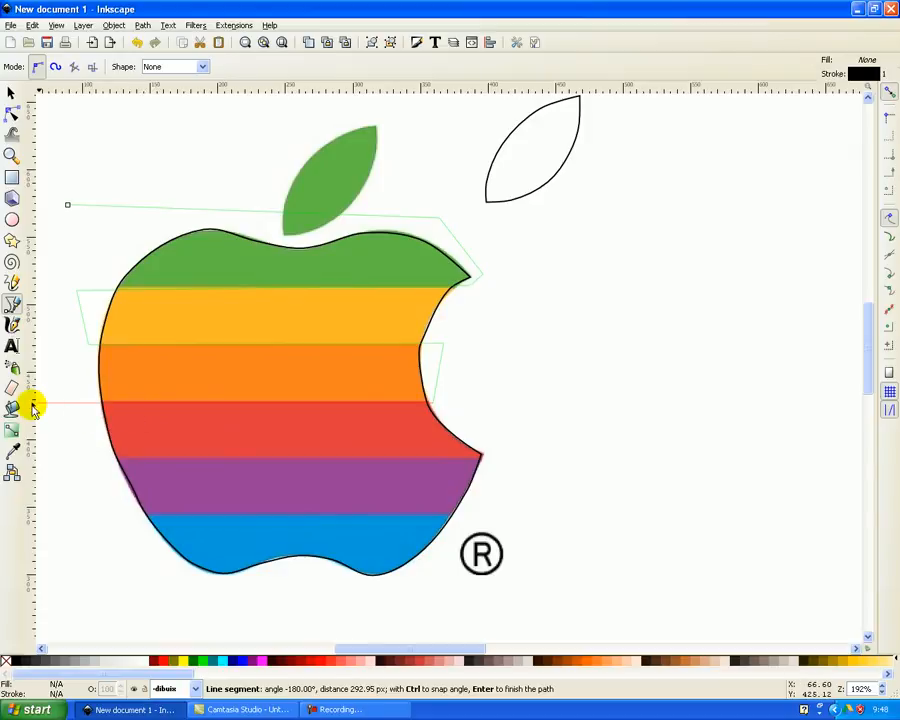
{"action": "left_click", "coordinate": [75, 405]}
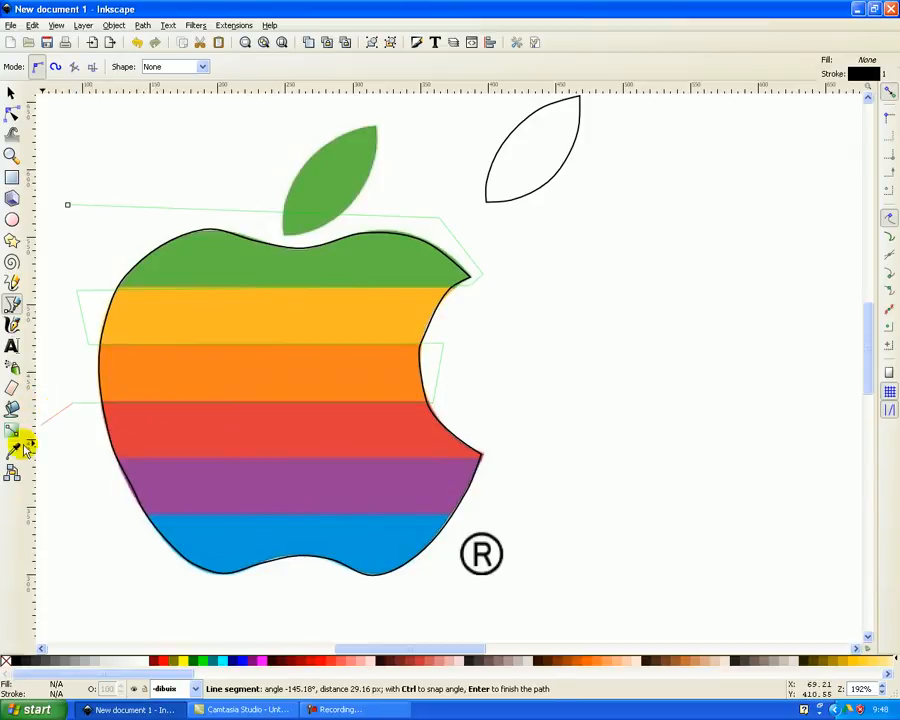
{"action": "left_click", "coordinate": [110, 465]}
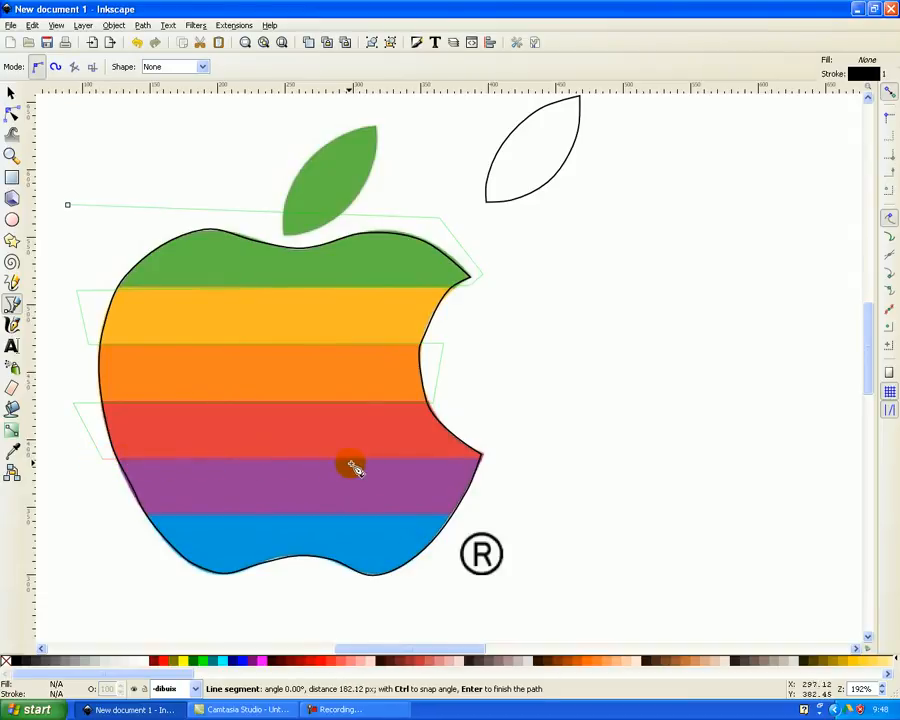
{"action": "left_click", "coordinate": [511, 461]}
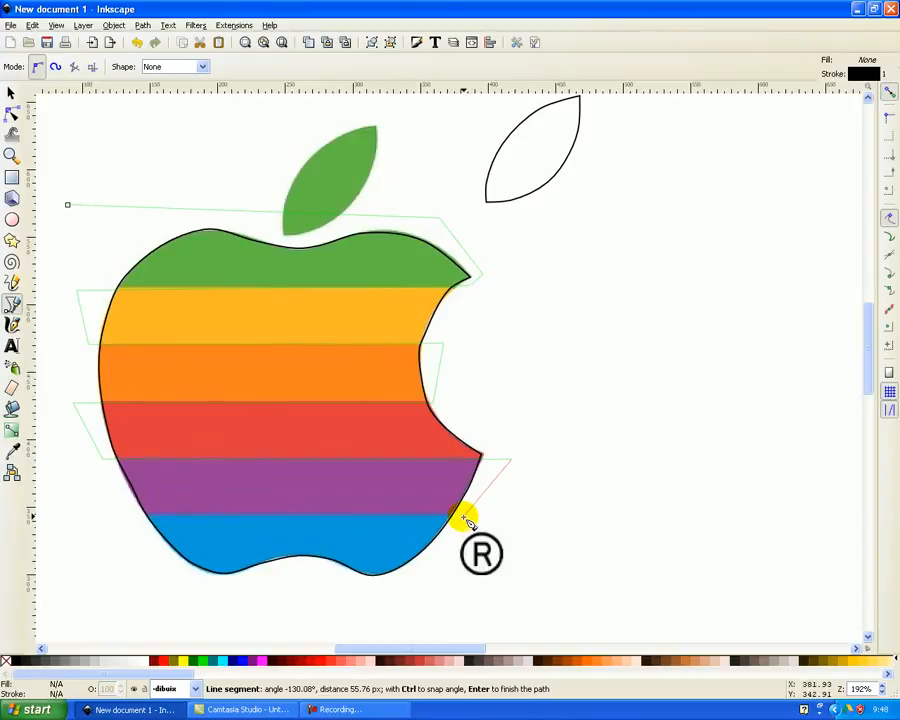
{"action": "left_click", "coordinate": [468, 520]}
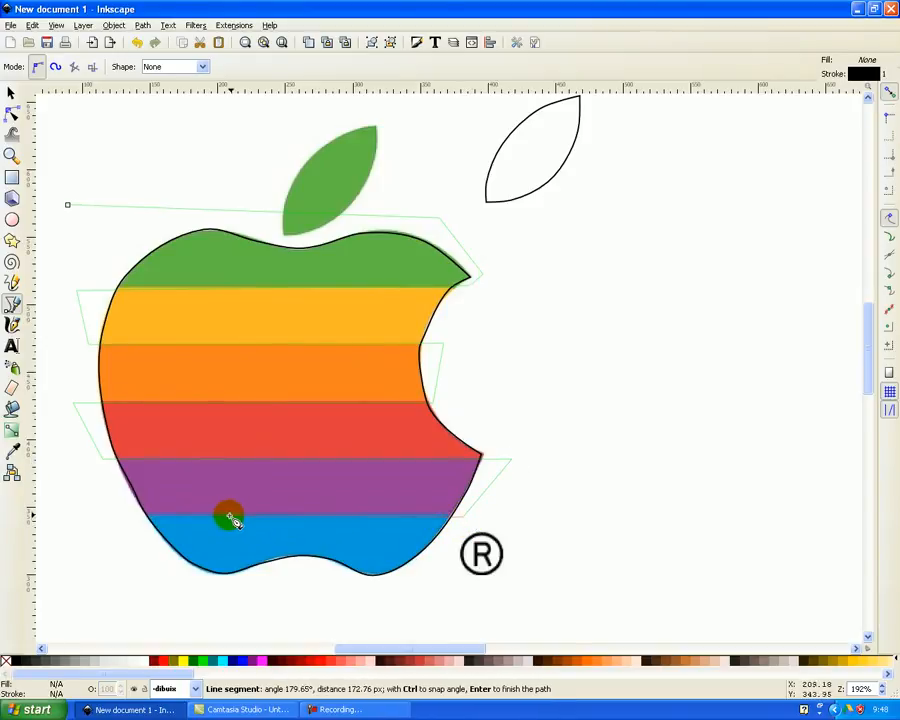
{"action": "left_click", "coordinate": [112, 519]}
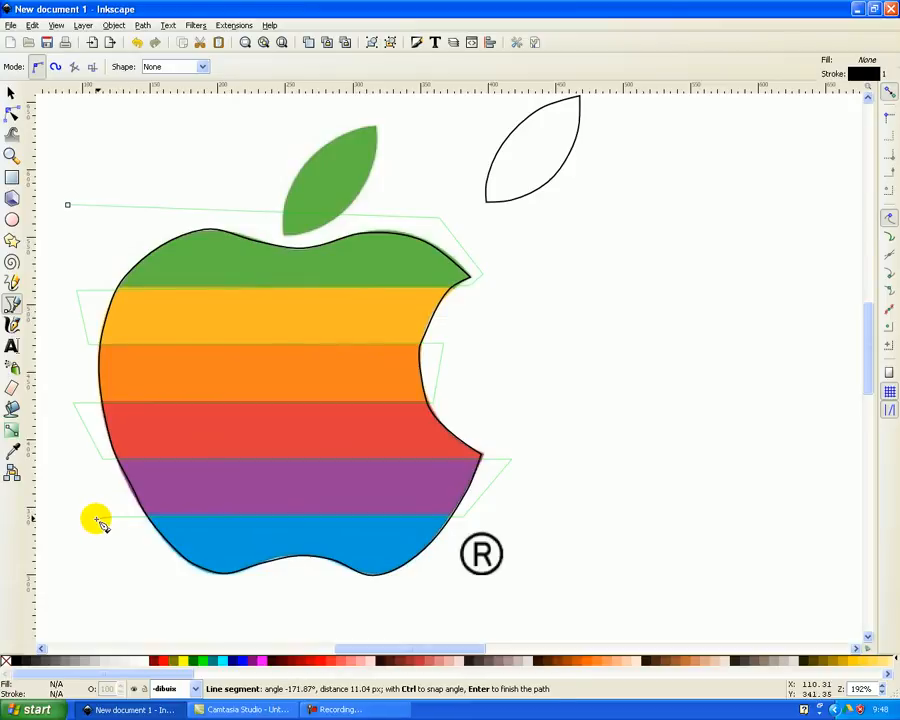
{"action": "left_click", "coordinate": [60, 414]}
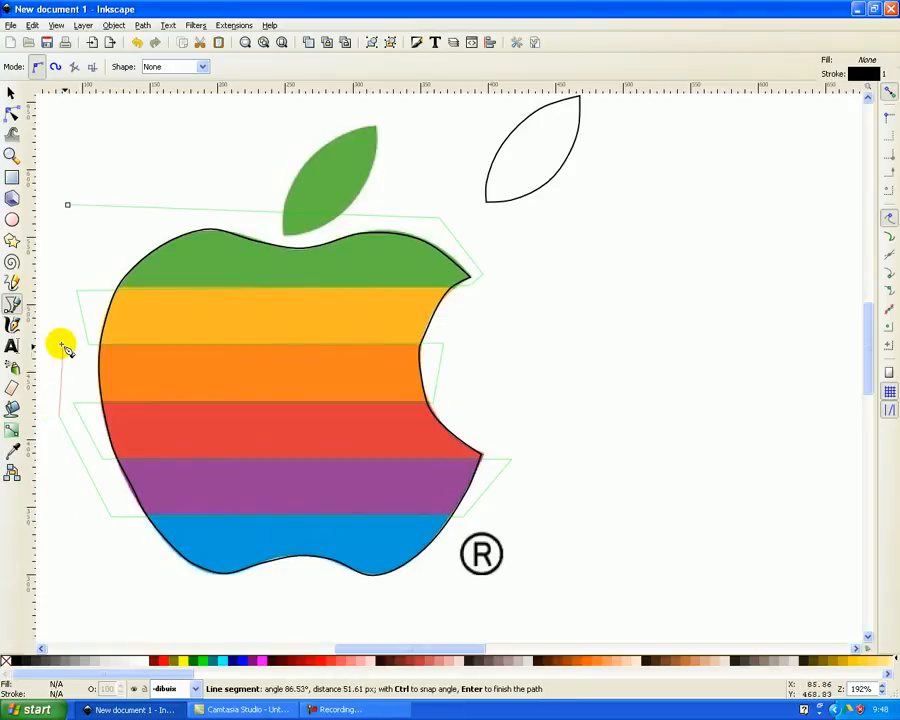
{"action": "left_click", "coordinate": [57, 286]}
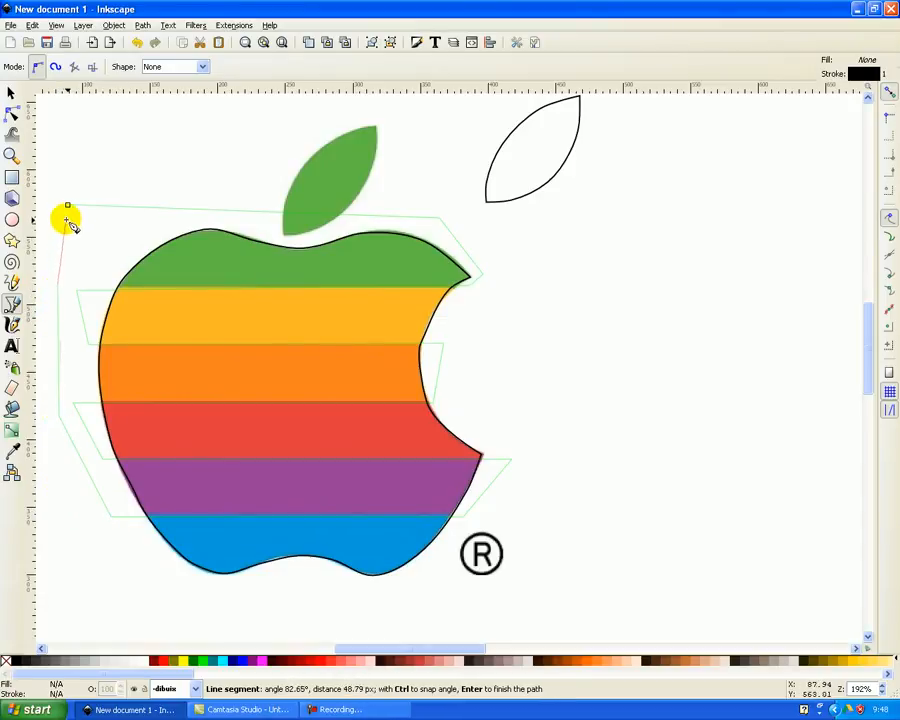
{"action": "left_click", "coordinate": [66, 207]}
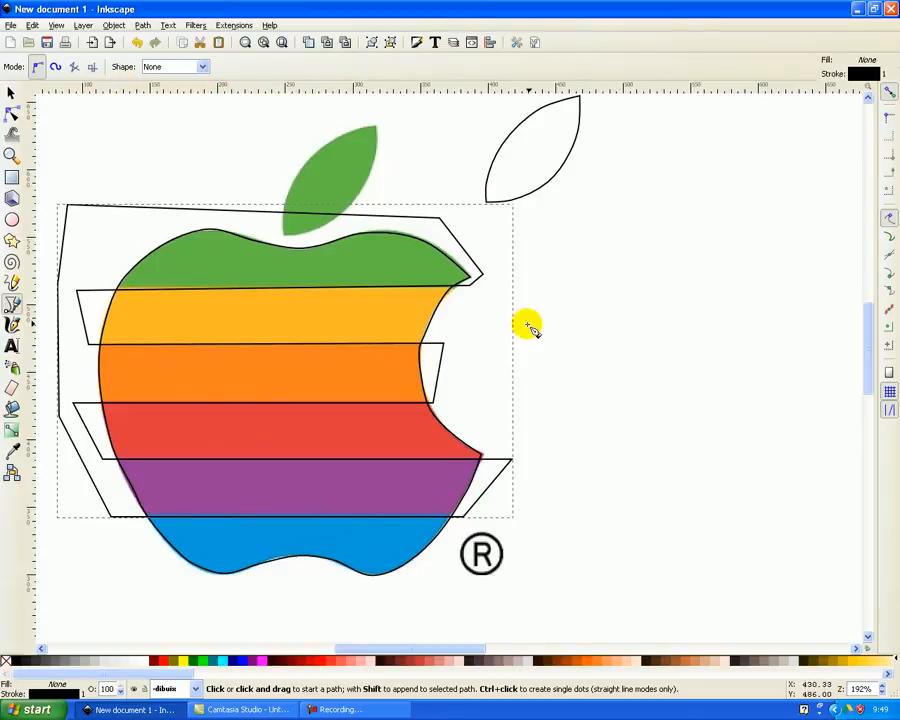
Split the apple body outline into separate stripe shapes by applying Division with the zigzag path
{"action": "left_click", "coordinate": [11, 92]}
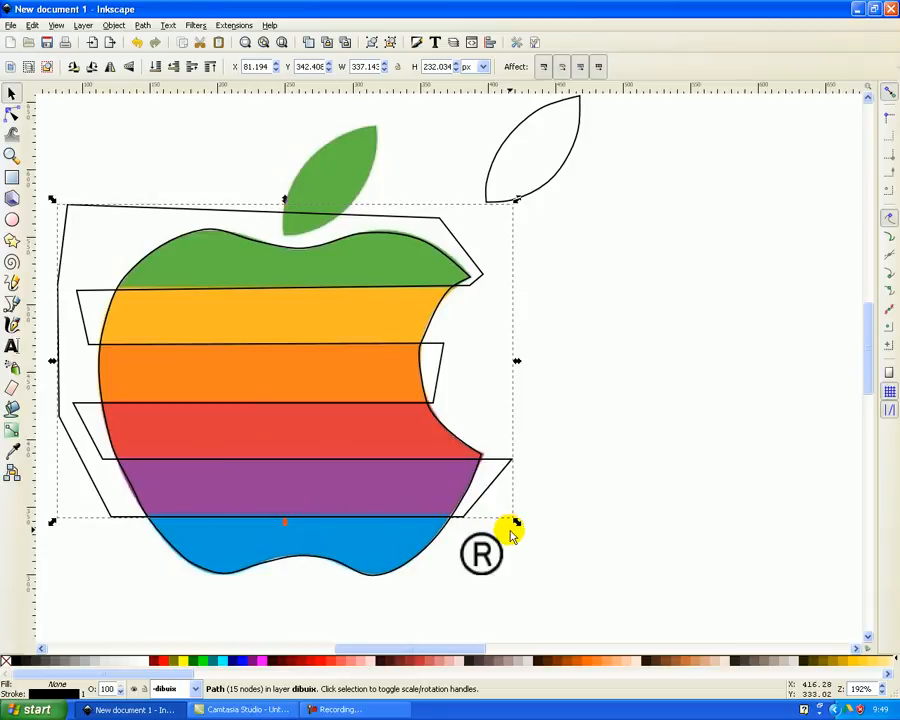
{"action": "left_click", "coordinate": [405, 562], "text": "shift"}
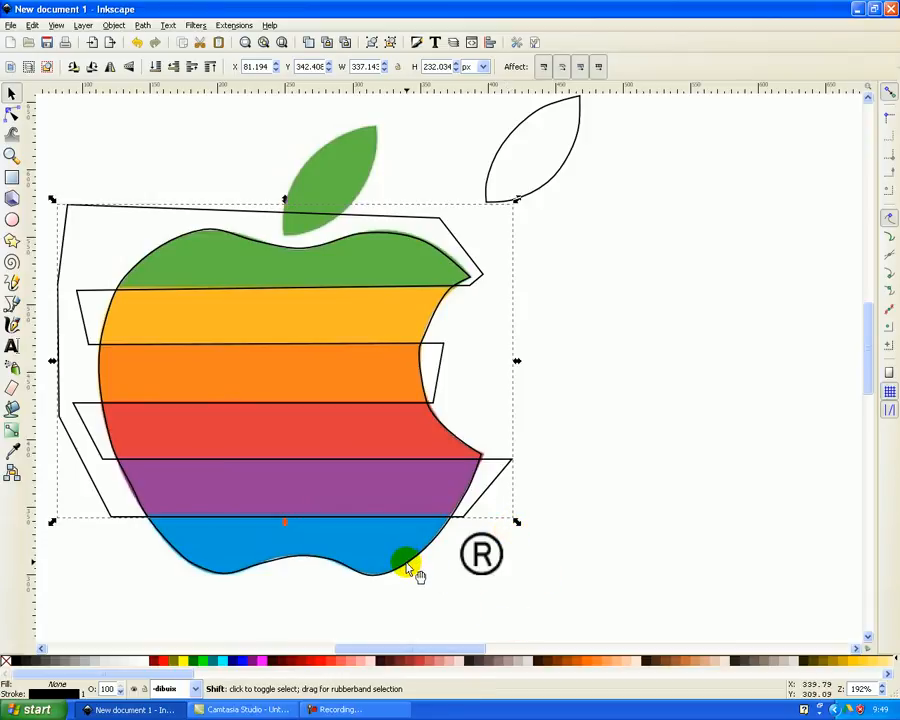
{"action": "left_click", "coordinate": [406, 546]}
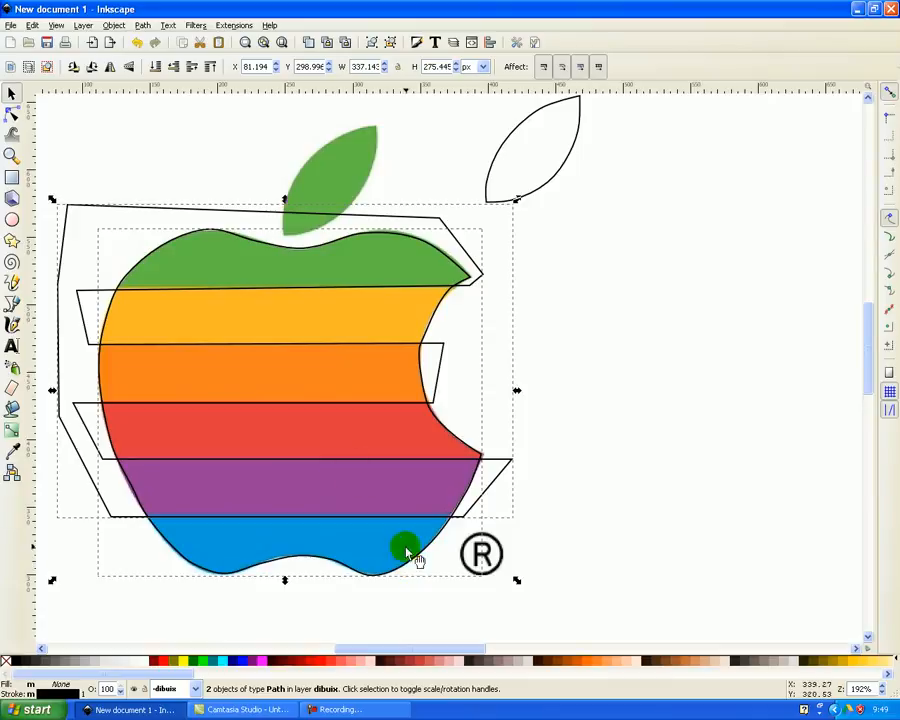
{"action": "left_click", "coordinate": [144, 26]}
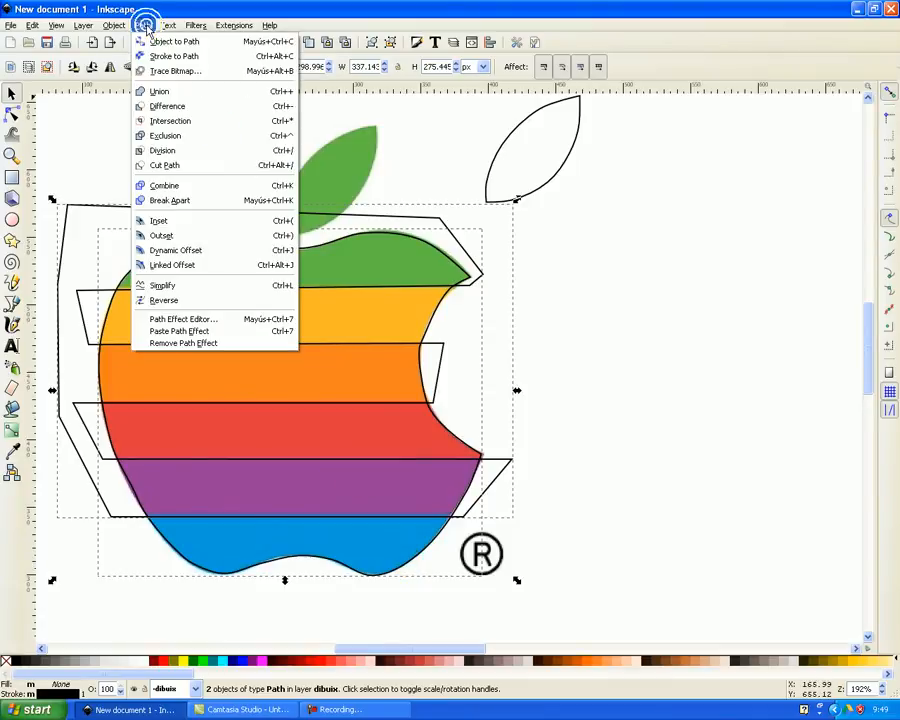
{"action": "left_click", "coordinate": [170, 151]}
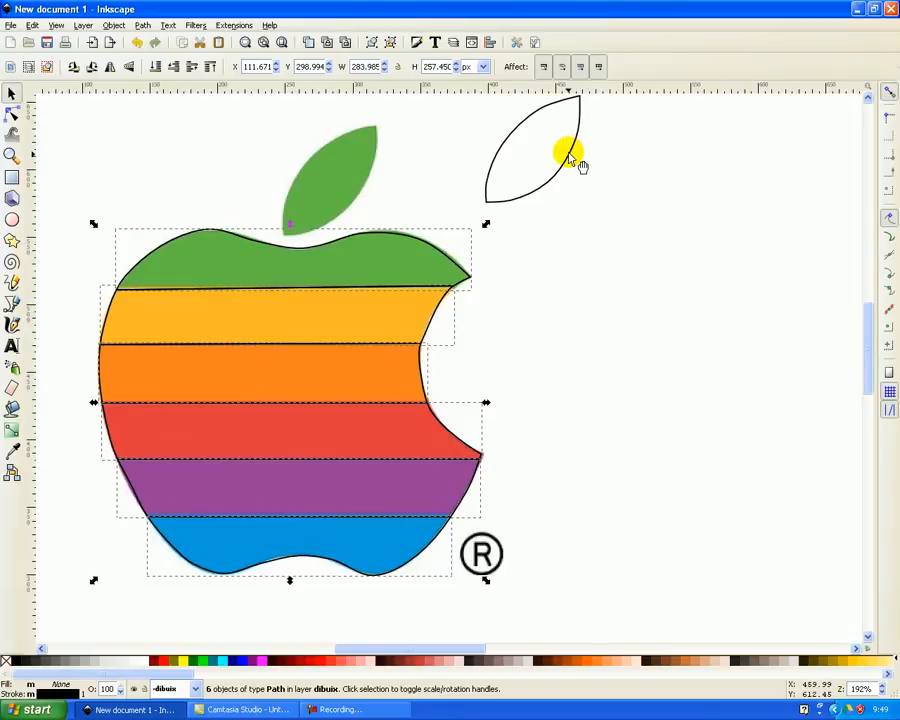
Move the leaf outline back over the green leaf at about X 247, Y 552 px, and group all the outlines with the image
{"action": "left_click_drag", "start_coordinate": [567, 169], "coordinate": [364, 192]}
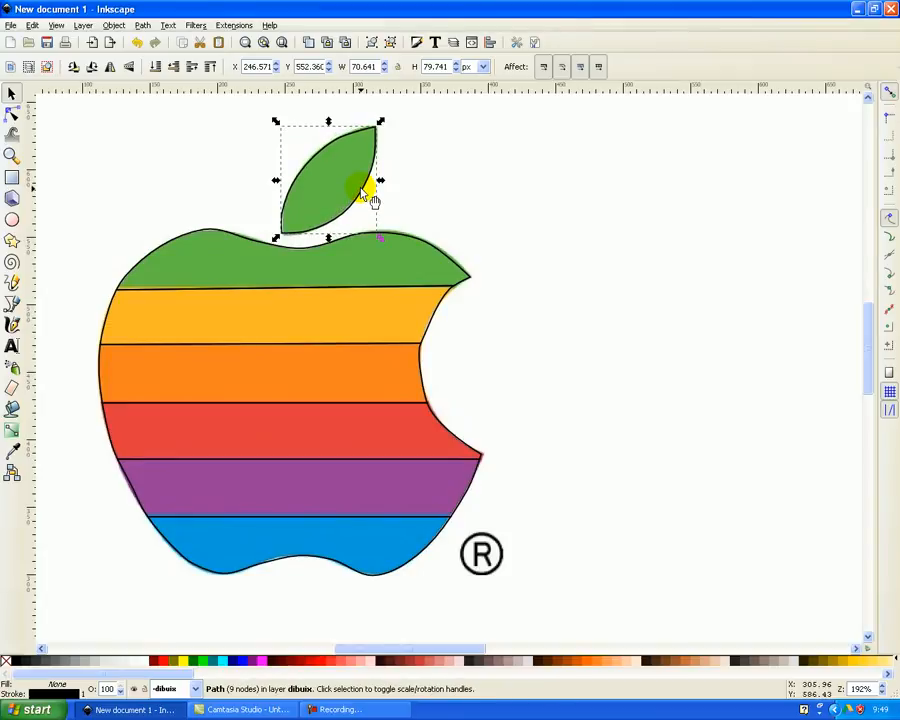
{"action": "left_click", "coordinate": [281, 41]}
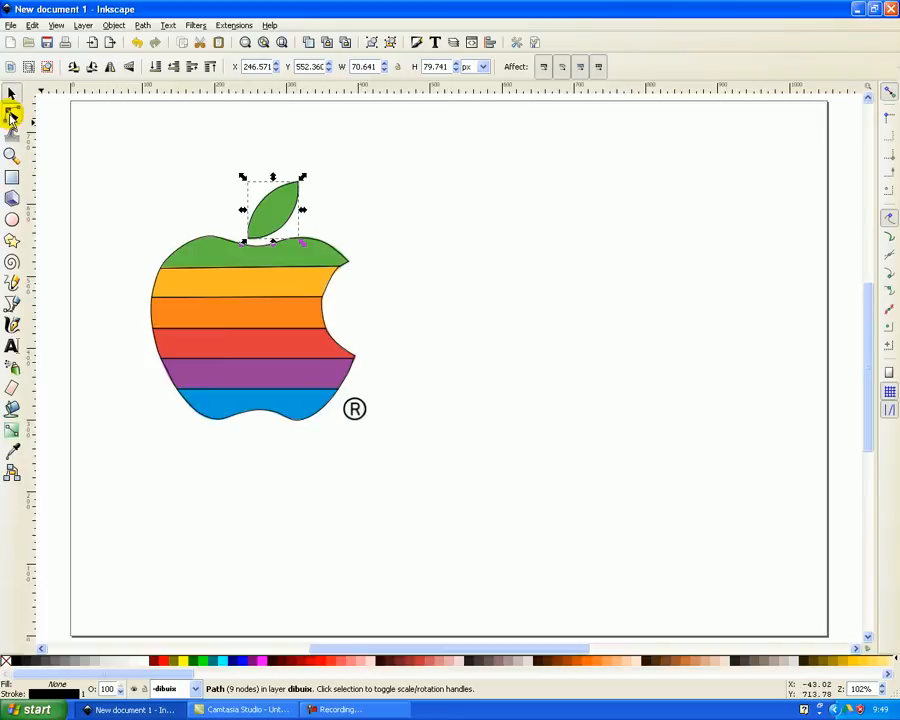
{"action": "left_click_drag", "start_coordinate": [100, 140], "coordinate": [424, 458]}
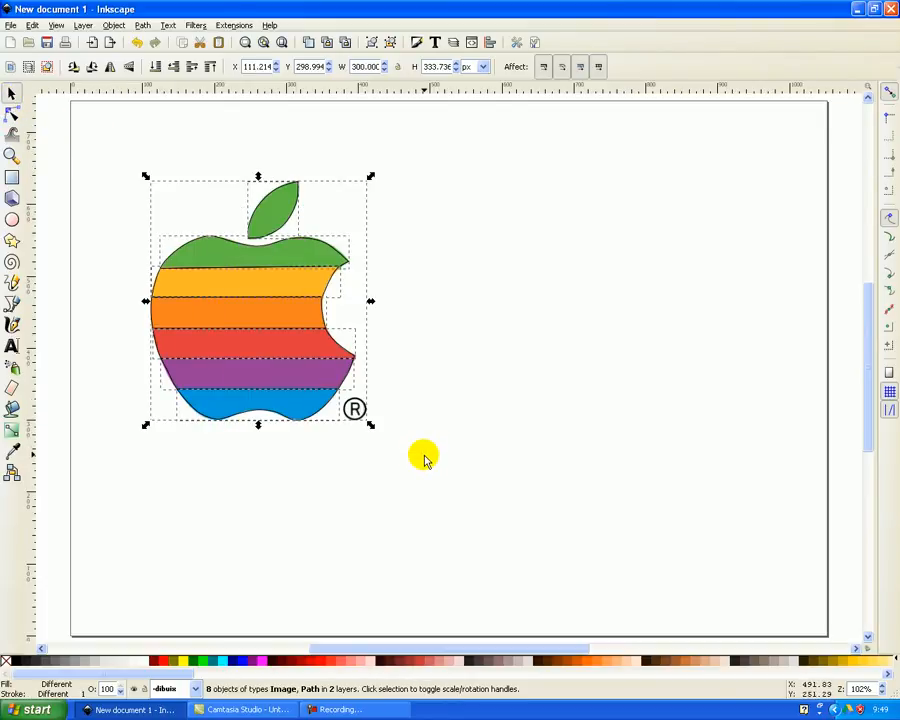
{"action": "key", "text": "ctrl+g"}
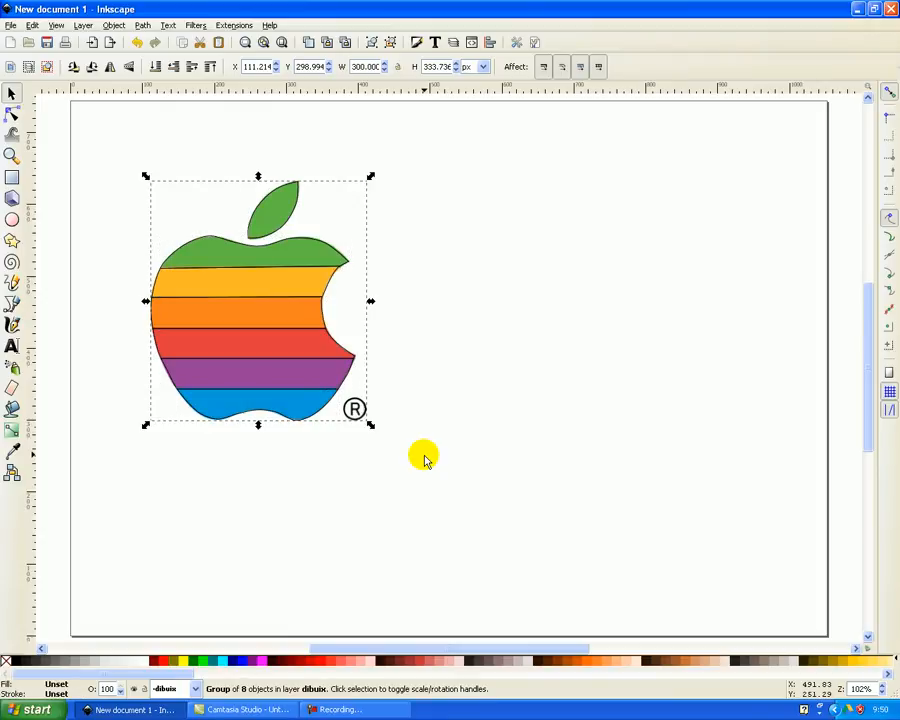
Paste a copy of the logo image on Layer 1 and place it right of the traced logo at about X 498, Y 302 px
{"action": "left_click", "coordinate": [196, 690]}
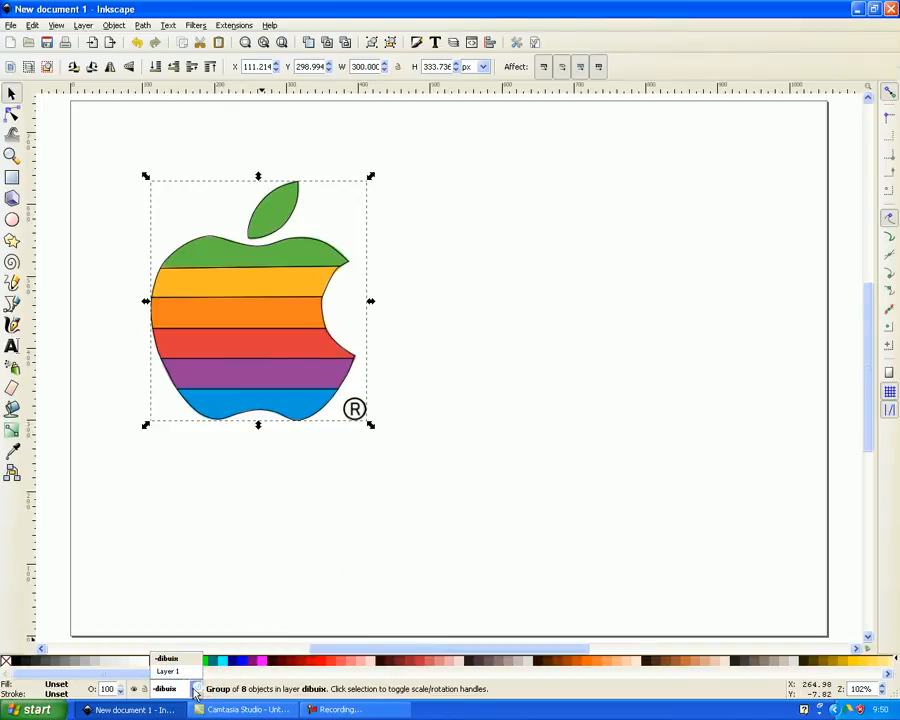
{"action": "left_click", "coordinate": [183, 673]}
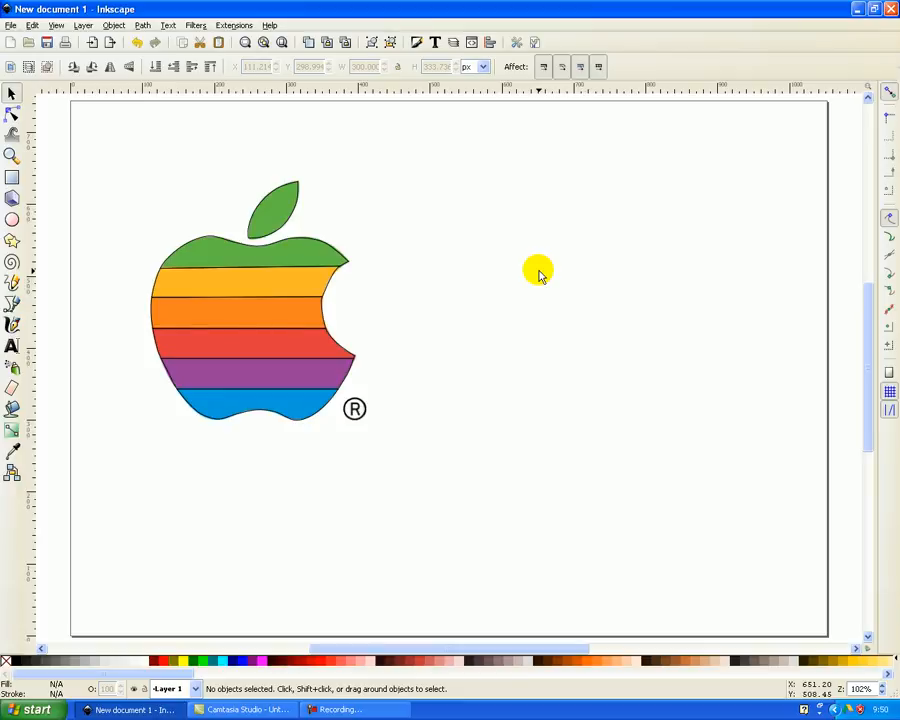
{"action": "key", "text": "ctrl"}
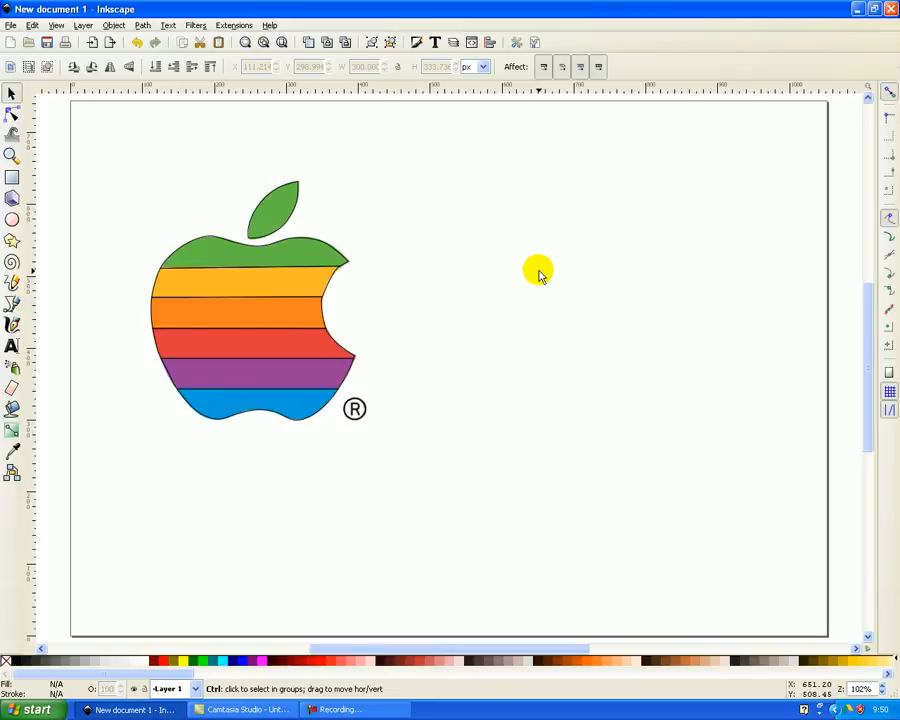
{"action": "key", "text": "ctrl+v"}
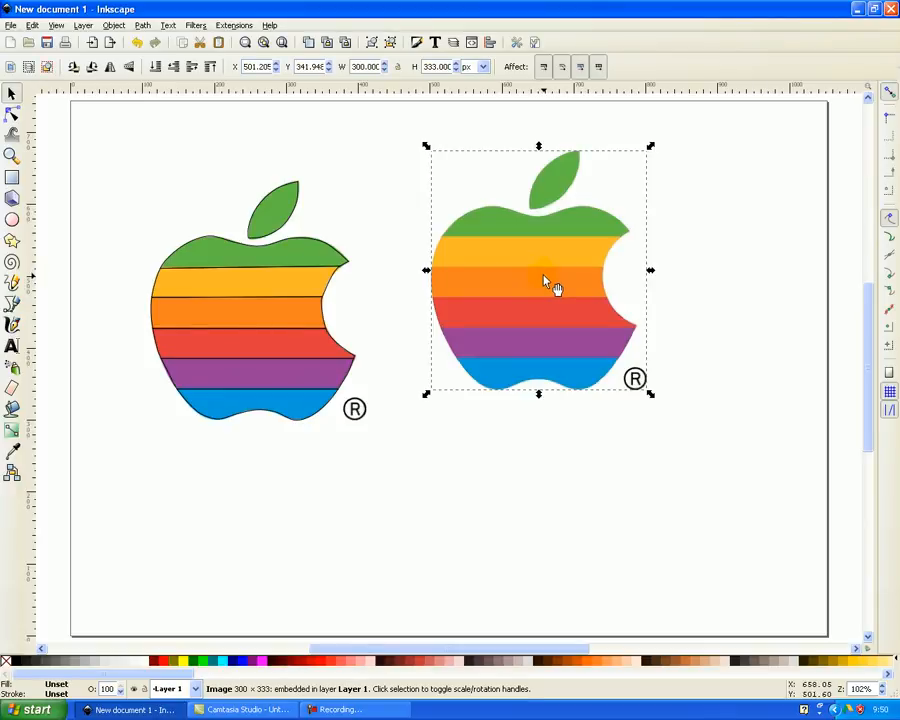
{"action": "left_click_drag", "start_coordinate": [542, 282], "coordinate": [541, 318]}
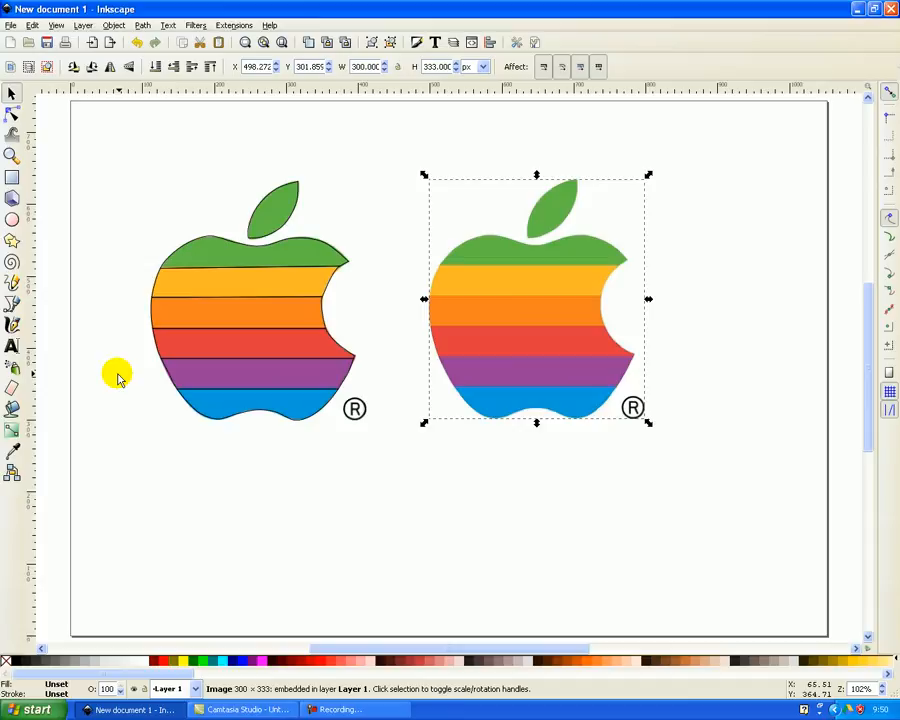
Ungroup the traced logo group on the dibuix layer so its outlines and image can be selected individually
{"action": "left_click", "coordinate": [12, 452]}
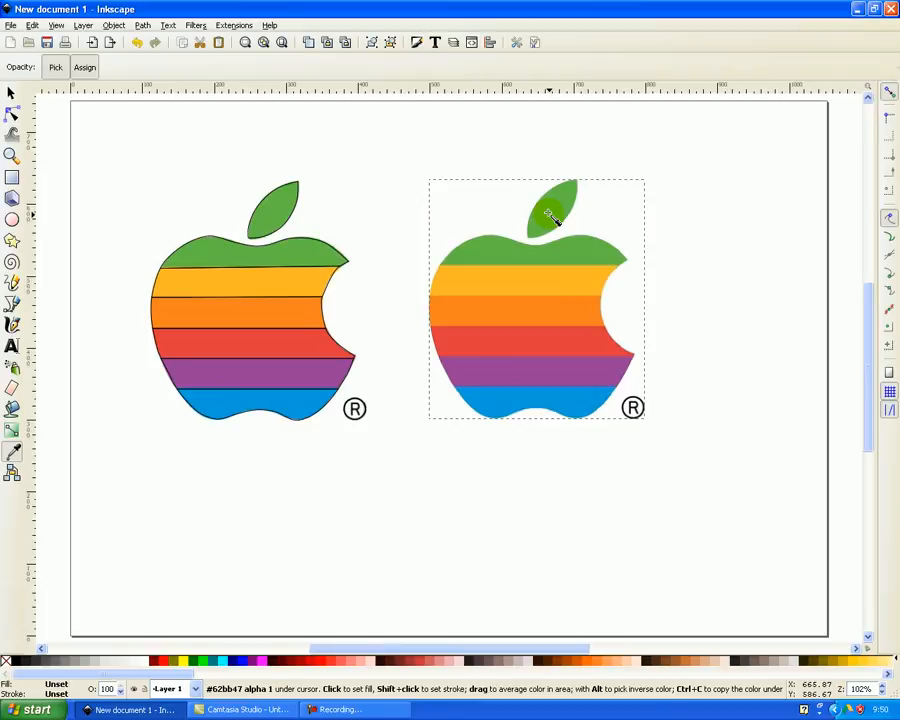
{"action": "left_click", "coordinate": [11, 92]}
{"action": "left_click", "coordinate": [267, 219]}
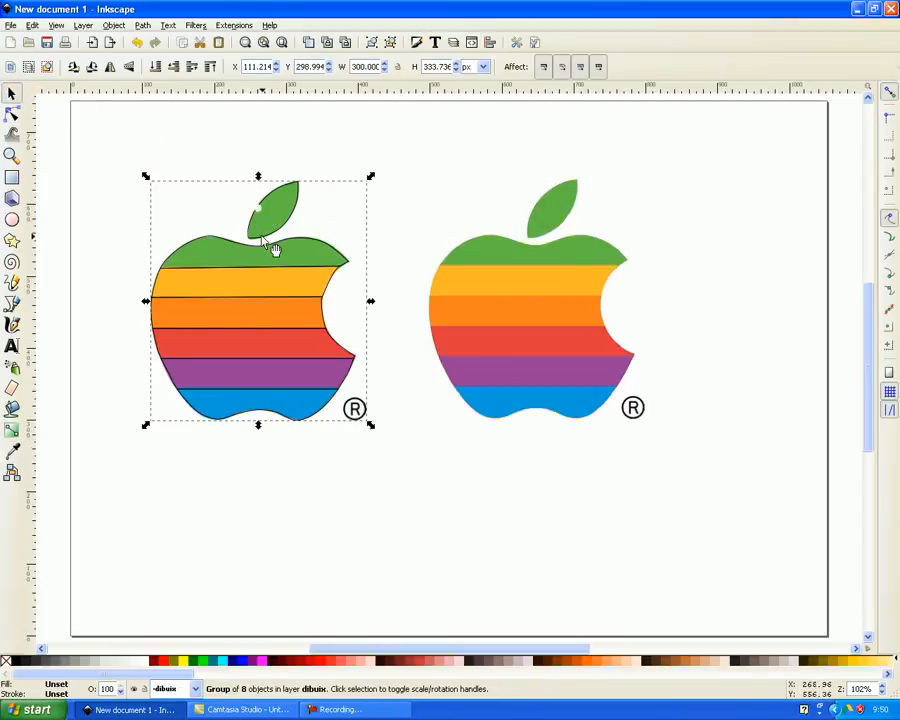
{"action": "key", "text": "ctrl+shift+g"}
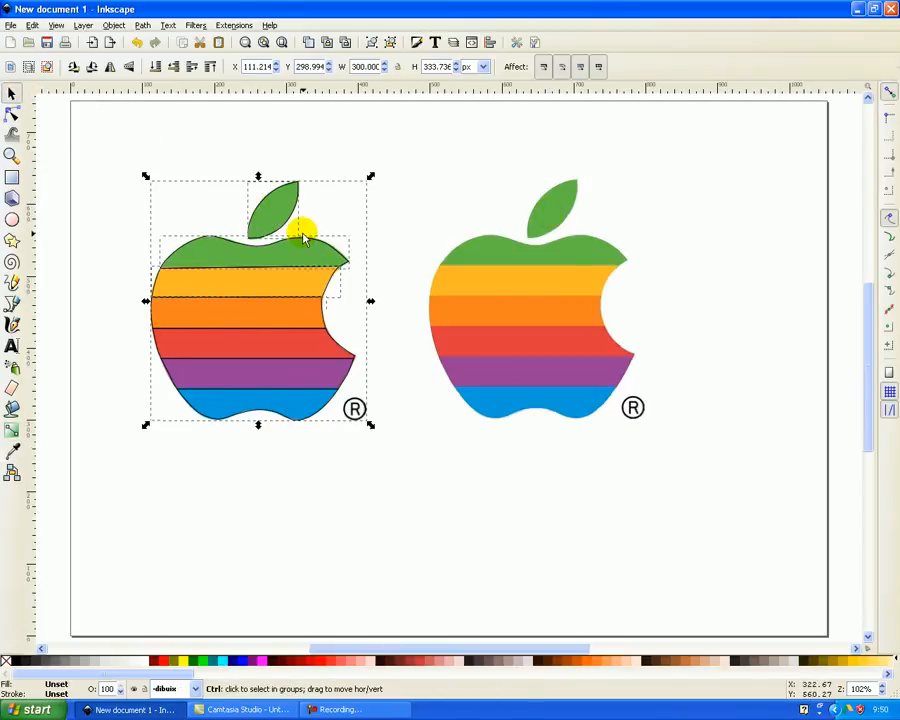
{"action": "left_click", "coordinate": [363, 169]}
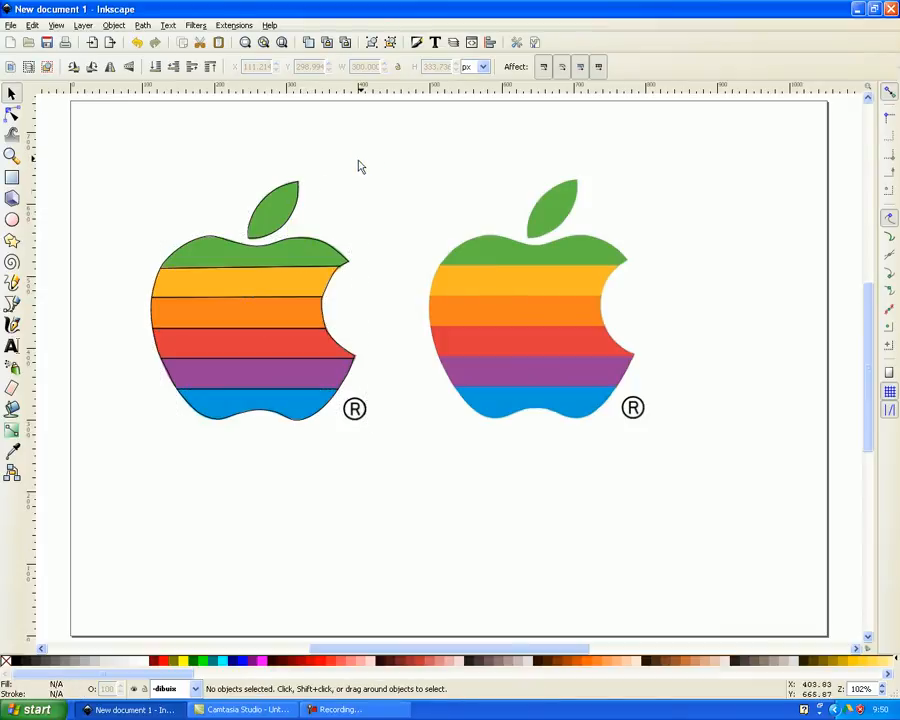
Fill the leaf outline with green #62bb47 sampled from the reference leaf, and shift the leaf slightly to X 245.593 px
{"action": "left_click", "coordinate": [297, 213]}
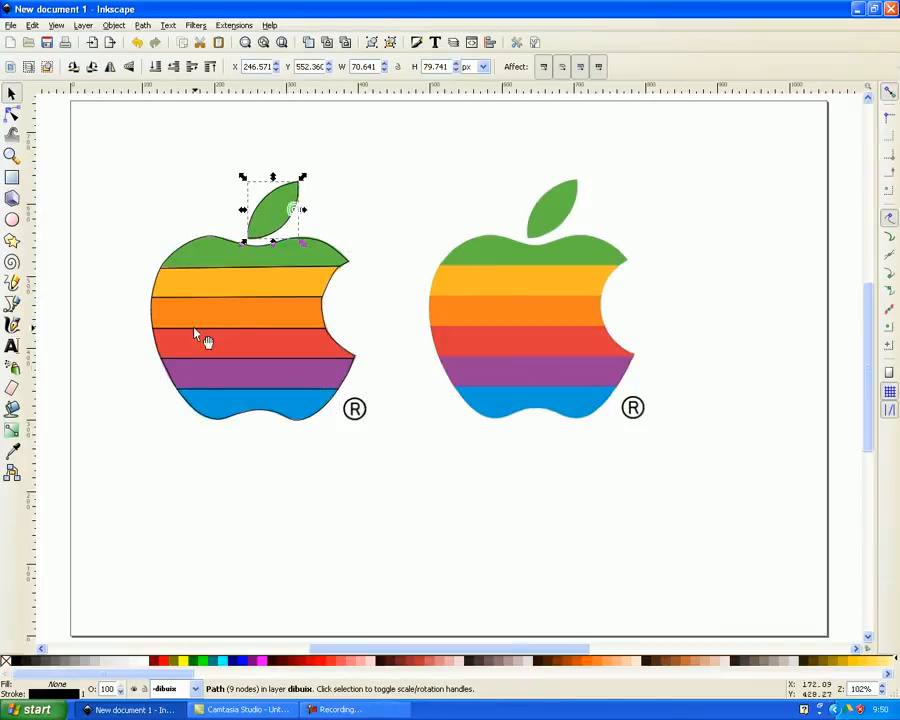
{"action": "left_click", "coordinate": [12, 451]}
{"action": "left_click", "coordinate": [551, 212]}
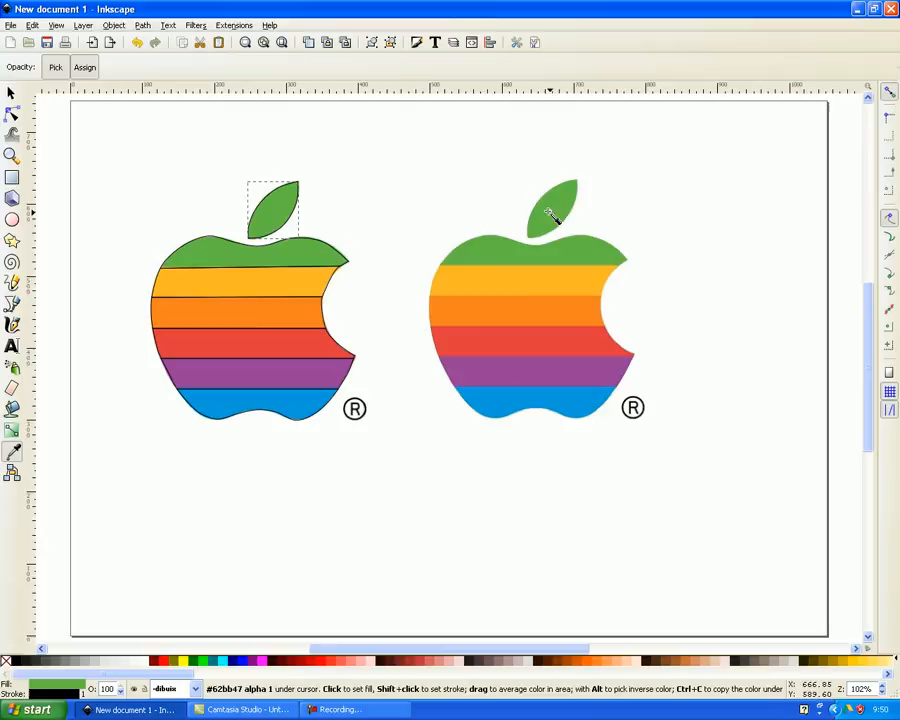
{"action": "left_click", "coordinate": [276, 206]}
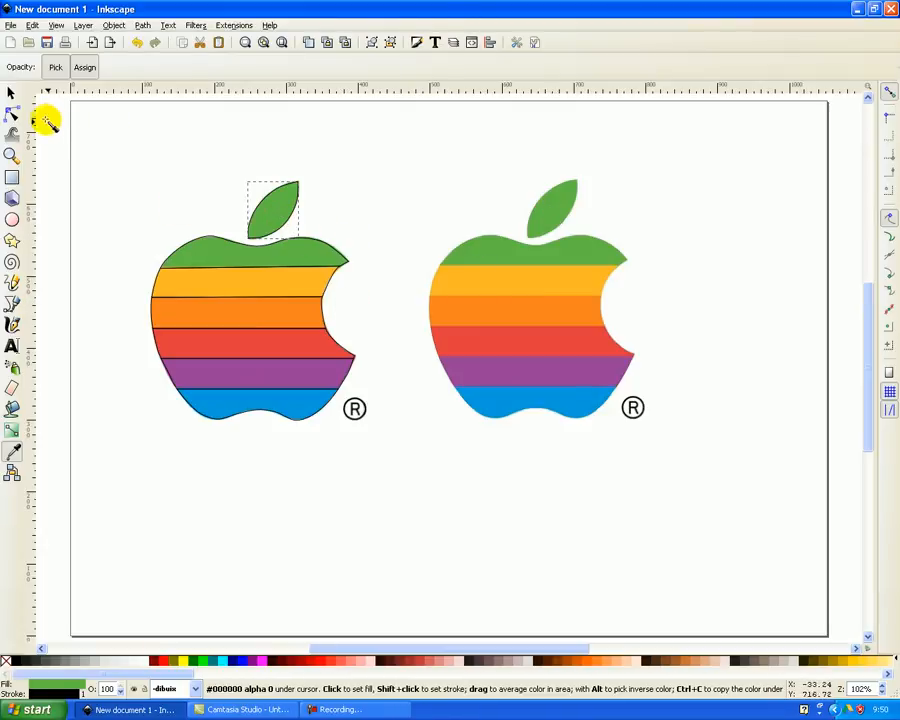
{"action": "left_click", "coordinate": [11, 93]}
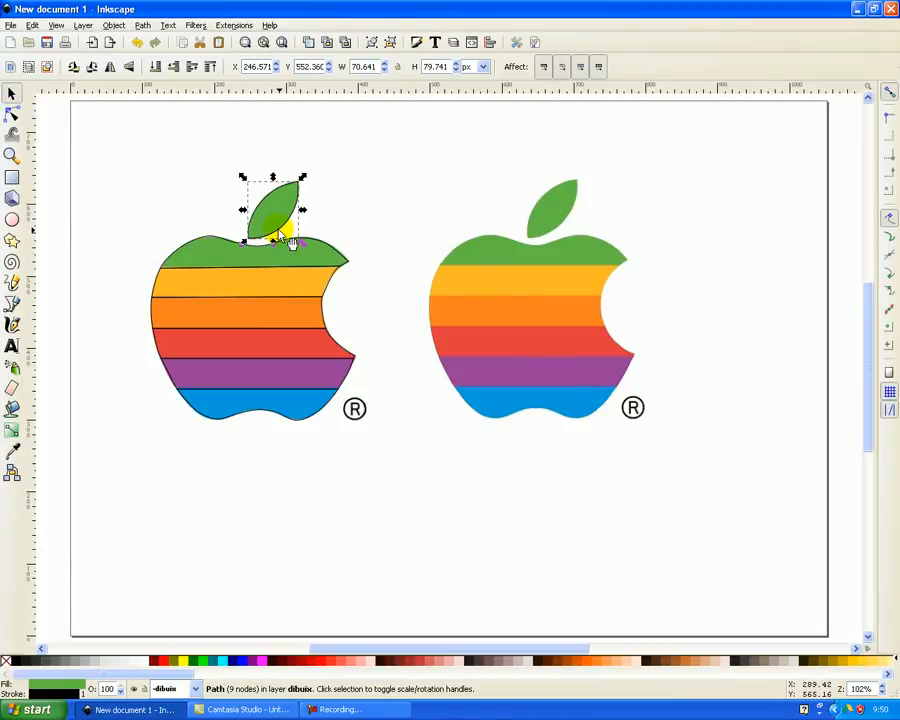
{"action": "mouse_move", "coordinate": [288, 239]}
{"action": "left_mouse_down"}
{"action": "mouse_move", "coordinate": [324, 232]}
{"action": "mouse_move", "coordinate": [288, 231]}
{"action": "left_mouse_up"}
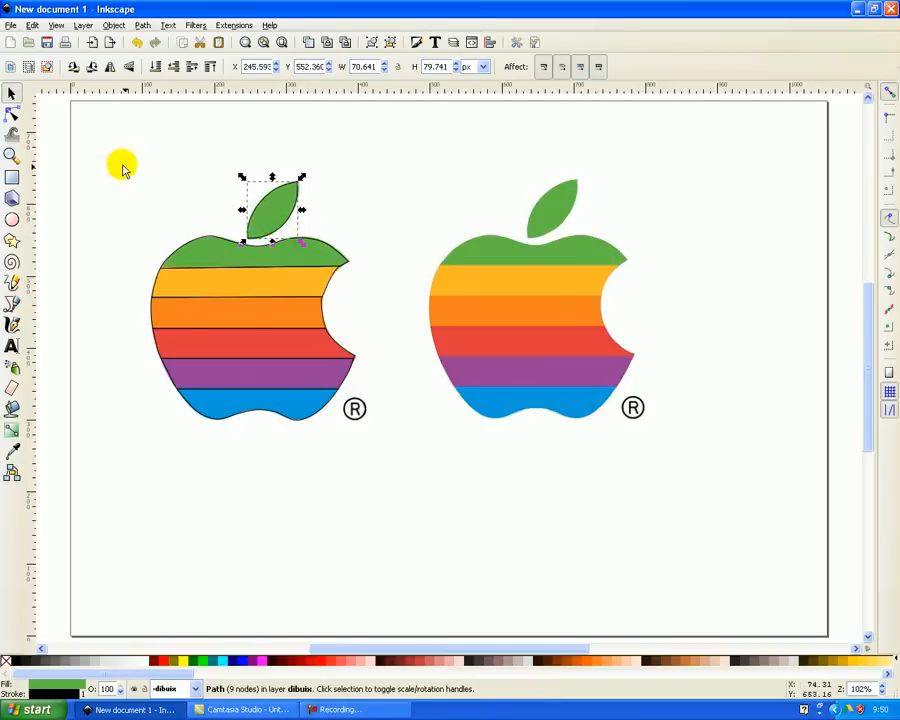
Move the original logo image out from behind the traced outlines, down and right to about X 249, Y 30 px
{"action": "left_click", "coordinate": [220, 256]}
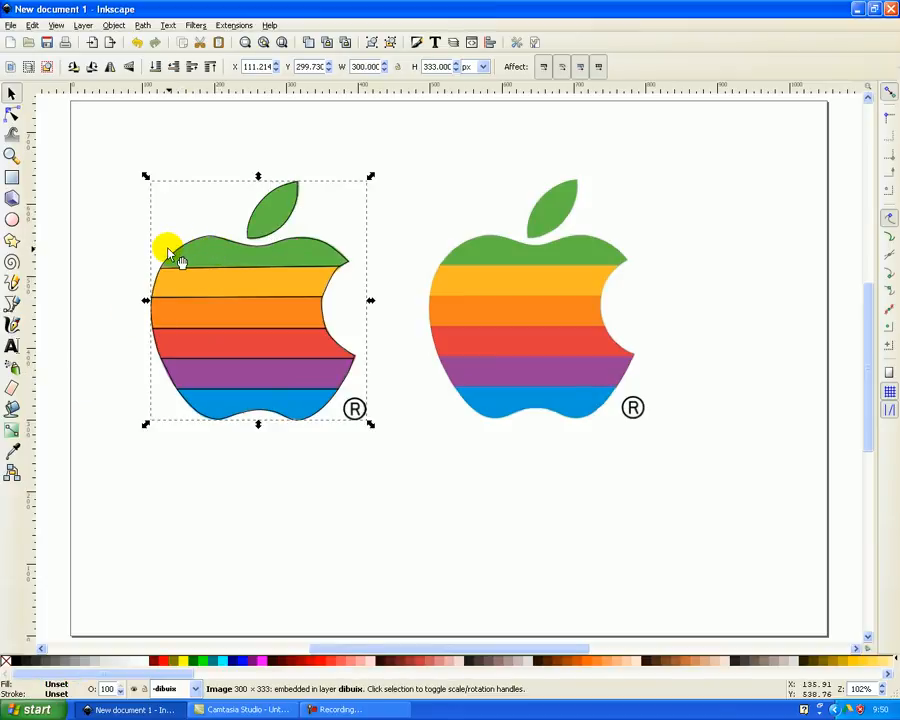
{"action": "key", "text": "Down"}
{"action": "key", "text": "Down"}
{"action": "key", "text": "Down"}
{"action": "key", "text": "Down"}
{"action": "key", "text": "Down"}
{"action": "key", "text": "Down"}
{"action": "key", "text": "Down"}
{"action": "key", "text": "Down"}
{"action": "key", "text": "Down"}
{"action": "key", "text": "Down"}
{"action": "key", "text": "Down"}
{"action": "key", "text": "Down"}
{"action": "key", "text": "Down"}
{"action": "key", "text": "Down"}
{"action": "key", "text": "Down"}
{"action": "key", "text": "Down"}
{"action": "key", "text": "Down"}
{"action": "key", "text": "Down"}
{"action": "key", "text": "Down"}
{"action": "key", "text": "Down"}
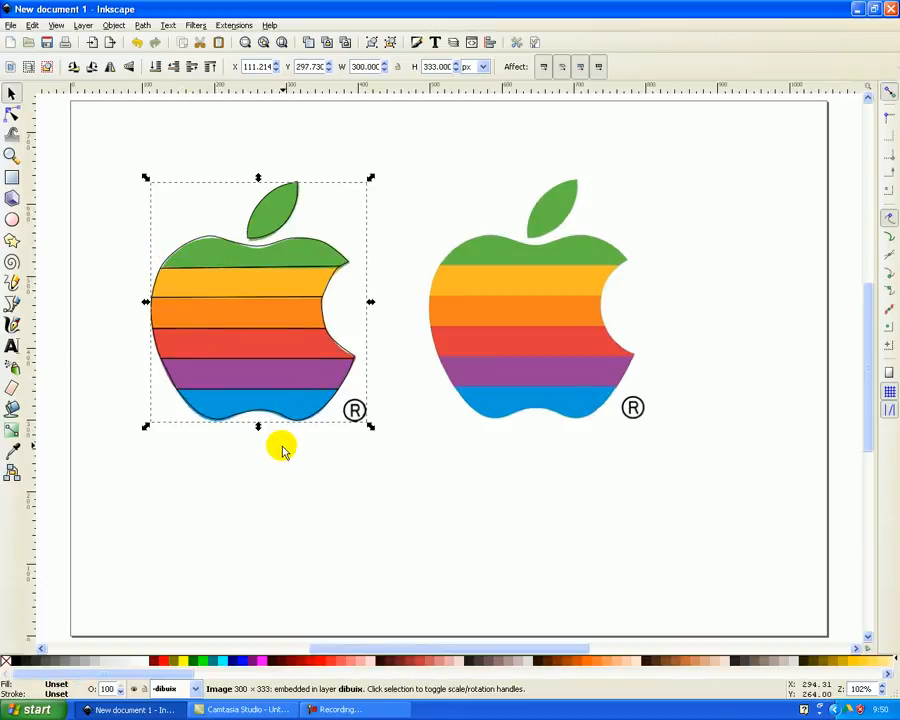
{"action": "key", "text": "Down"}
{"action": "key", "text": "Down"}
{"action": "key", "text": "Down"}
{"action": "key", "text": "Down"}
{"action": "key", "text": "Down"}
{"action": "key", "text": "Down"}
{"action": "key", "text": "Down"}
{"action": "key", "text": "Down"}
{"action": "key", "text": "Down"}
{"action": "key", "text": "Down"}
{"action": "key", "text": "Down"}
{"action": "key", "text": "Down"}
{"action": "key", "text": "Down"}
{"action": "key", "text": "Down"}
{"action": "key", "text": "Down"}
{"action": "key", "text": "Down"}
{"action": "key", "text": "Down"}
{"action": "key", "text": "Down"}
{"action": "key", "text": "Down"}
{"action": "key", "text": "Down"}
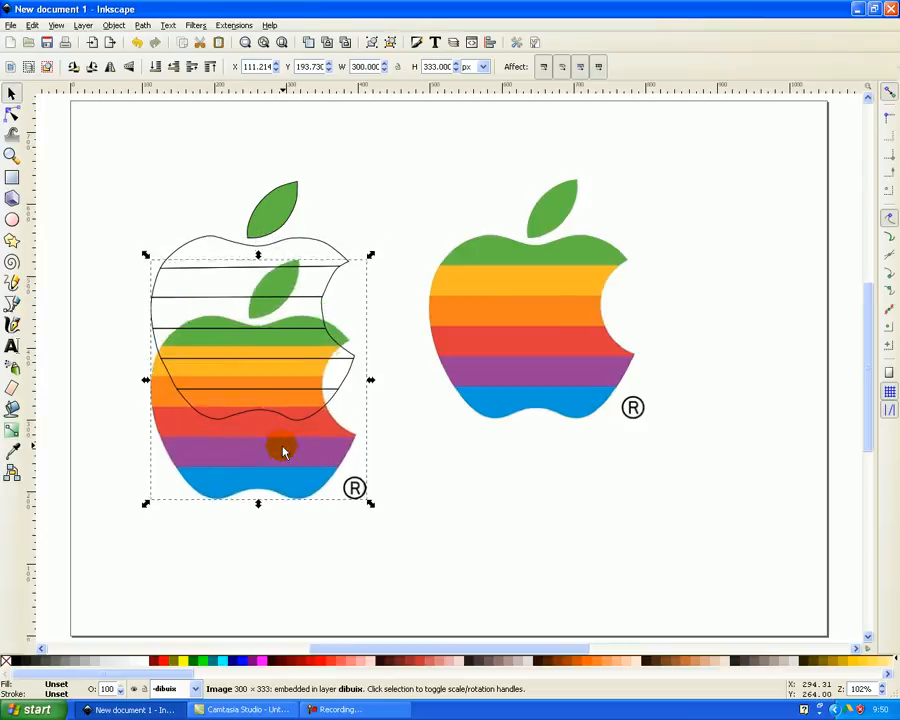
{"action": "key", "text": "Down"}
{"action": "key", "text": "Down"}
{"action": "key", "text": "Down"}
{"action": "key", "text": "Down"}
{"action": "key", "text": "Down"}
{"action": "key", "text": "Down"}
{"action": "key", "text": "Down"}
{"action": "key", "text": "Down"}
{"action": "key", "text": "Down"}
{"action": "key", "text": "Down"}
{"action": "key", "text": "Down"}
{"action": "key", "text": "Down"}
{"action": "key", "text": "Down"}
{"action": "key", "text": "Down"}
{"action": "key", "text": "Down"}
{"action": "key", "text": "Down"}
{"action": "key", "text": "Down"}
{"action": "key", "text": "Down"}
{"action": "key", "text": "Down"}
{"action": "key", "text": "Down"}
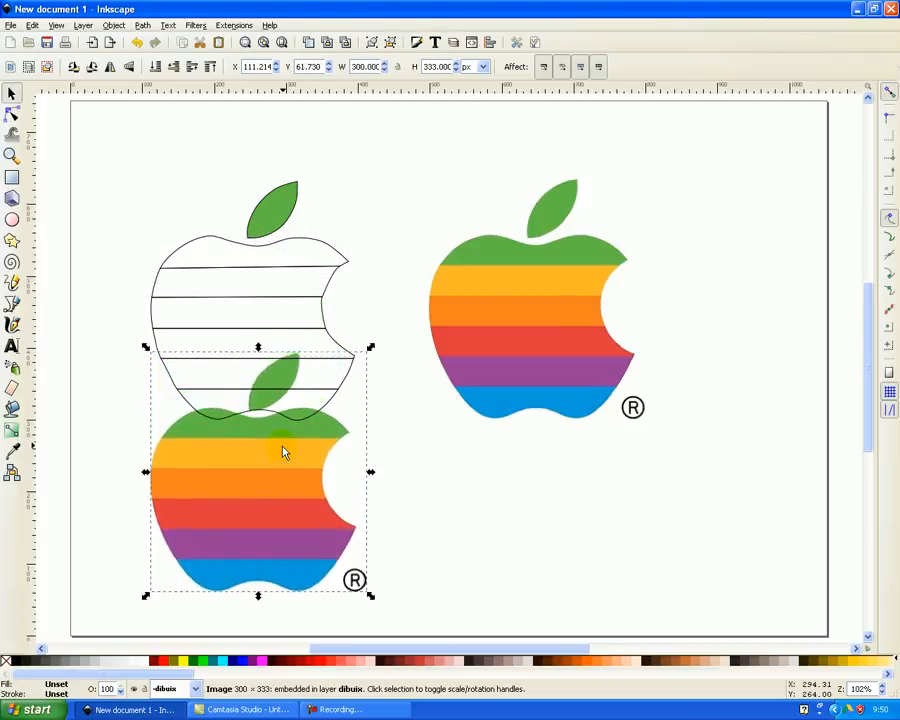
{"action": "key", "text": "Right"}
{"action": "key", "text": "Right"}
{"action": "key", "text": "Right"}
{"action": "key", "text": "Right"}
{"action": "key", "text": "Right"}
{"action": "key", "text": "Right"}
{"action": "key", "text": "Right"}
{"action": "key", "text": "Right"}
{"action": "key", "text": "Right"}
{"action": "key", "text": "Right"}
{"action": "key", "text": "Right"}
{"action": "key", "text": "Right"}
{"action": "key", "text": "Right"}
{"action": "key", "text": "Right"}
{"action": "key", "text": "Right"}
{"action": "key", "text": "Right"}
{"action": "key", "text": "Right"}
{"action": "key", "text": "Right"}
{"action": "key", "text": "Right"}
{"action": "key", "text": "Right"}
{"action": "key", "text": "Right"}
{"action": "key", "text": "Right"}
{"action": "key", "text": "Right"}
{"action": "key", "text": "Right"}
{"action": "key", "text": "Right"}
{"action": "key", "text": "Right"}
{"action": "key", "text": "Right"}
{"action": "key", "text": "Right"}
{"action": "key", "text": "Right"}
{"action": "key", "text": "Right"}
{"action": "key", "text": "Right"}
{"action": "key", "text": "Right"}
{"action": "key", "text": "Right"}
{"action": "key", "text": "Right"}
{"action": "key", "text": "Right"}
{"action": "key", "text": "Right"}
{"action": "key", "text": "Right"}
{"action": "key", "text": "Right"}
{"action": "key", "text": "Right"}
{"action": "key", "text": "Right"}
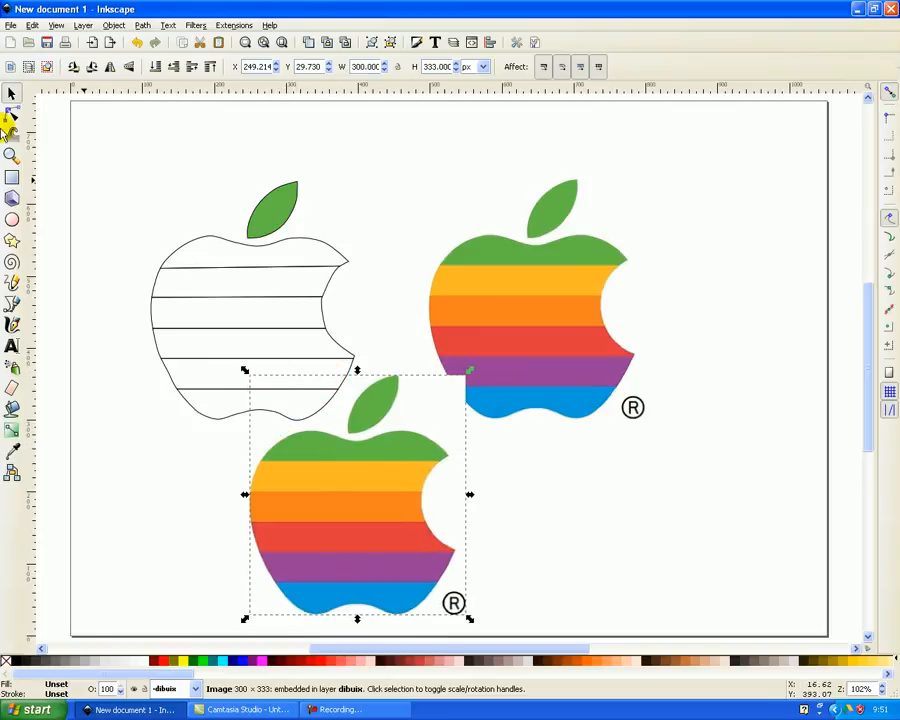
Fill the apple body's topmost stripe with the green sampled from the reference logo's top stripe
{"action": "left_click", "coordinate": [173, 257]}
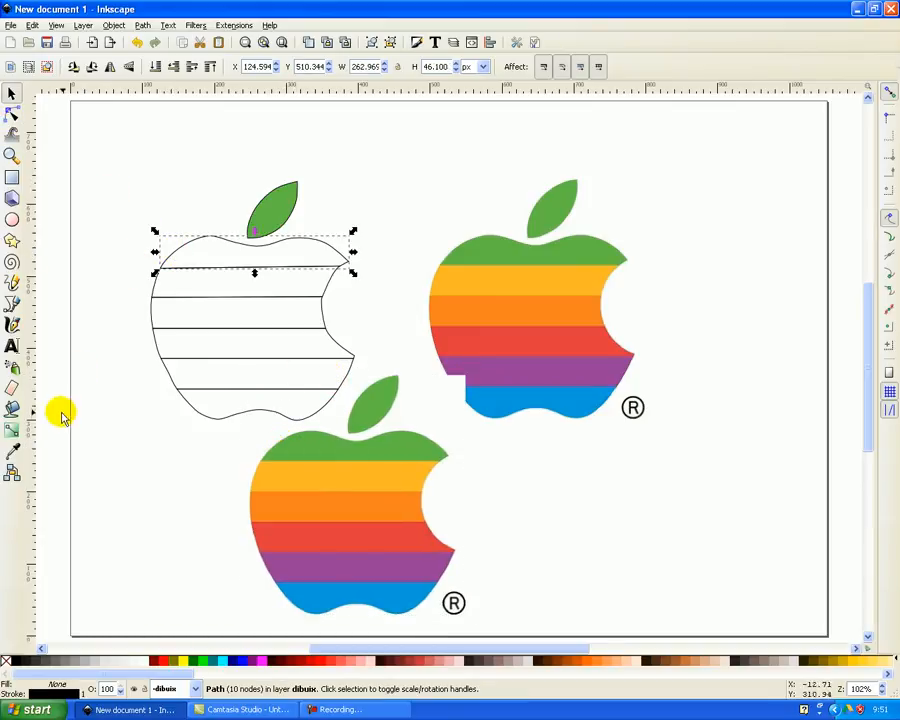
{"action": "left_click", "coordinate": [12, 451]}
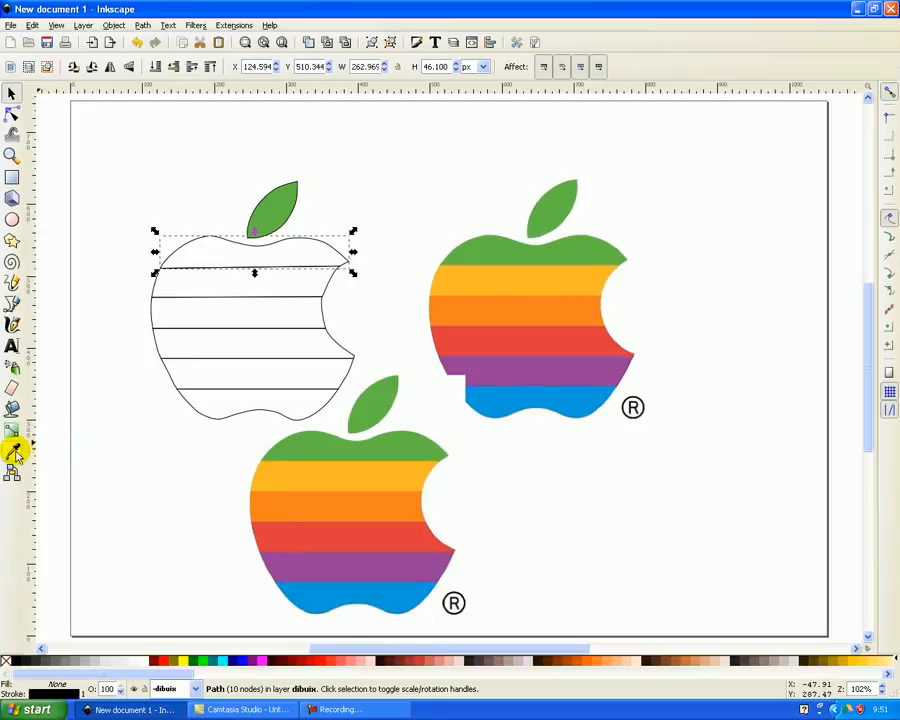
{"action": "left_click", "coordinate": [486, 256]}
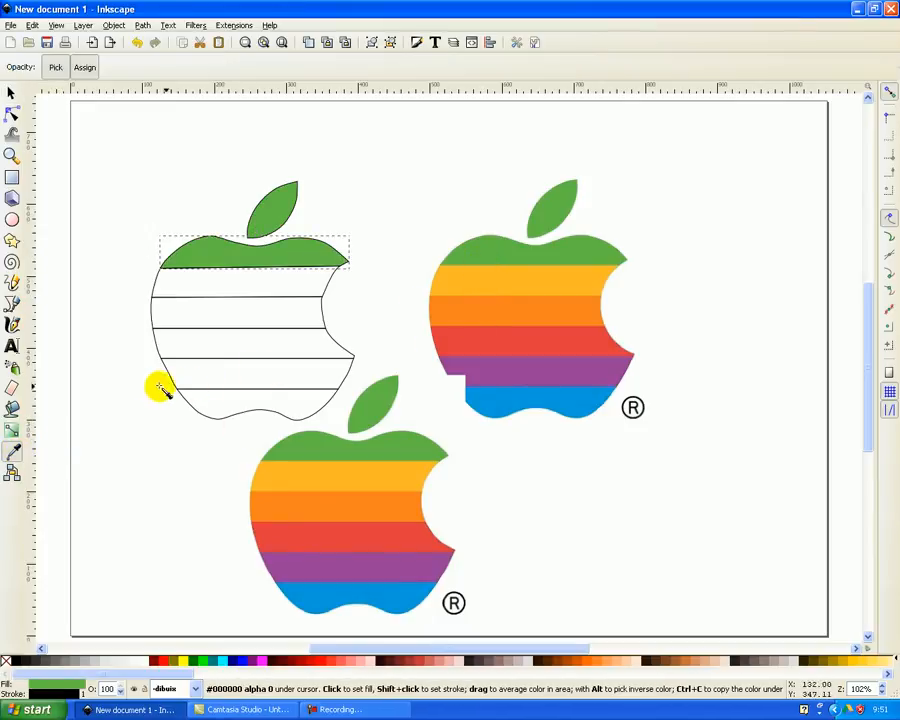
{"action": "left_click", "coordinate": [12, 92]}
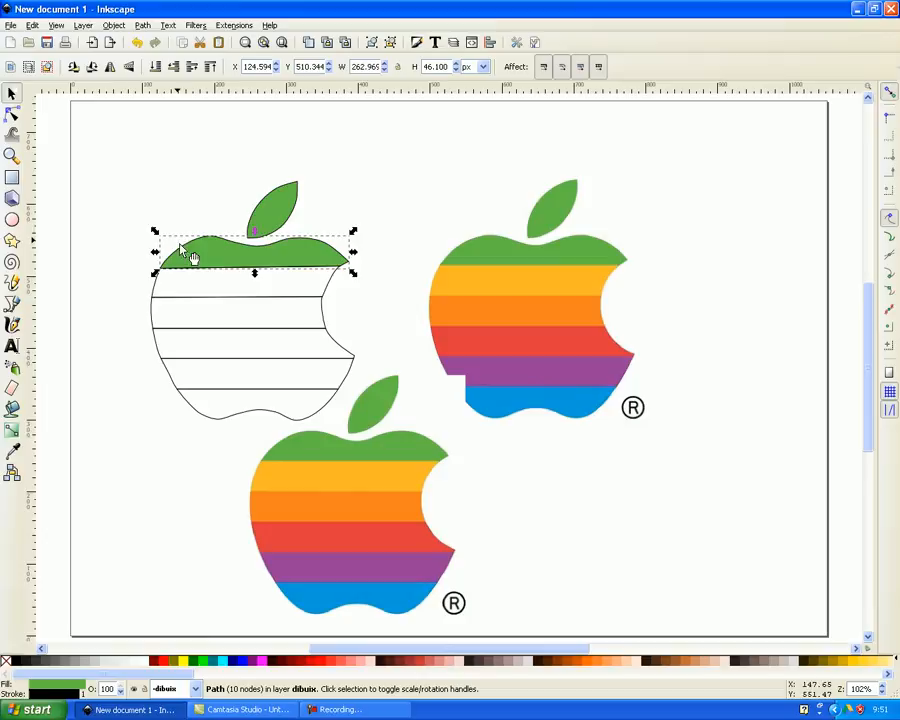
Fill the second stripe of the traced apple with the yellow sampled from the reference logo
{"action": "left_click", "coordinate": [160, 292]}
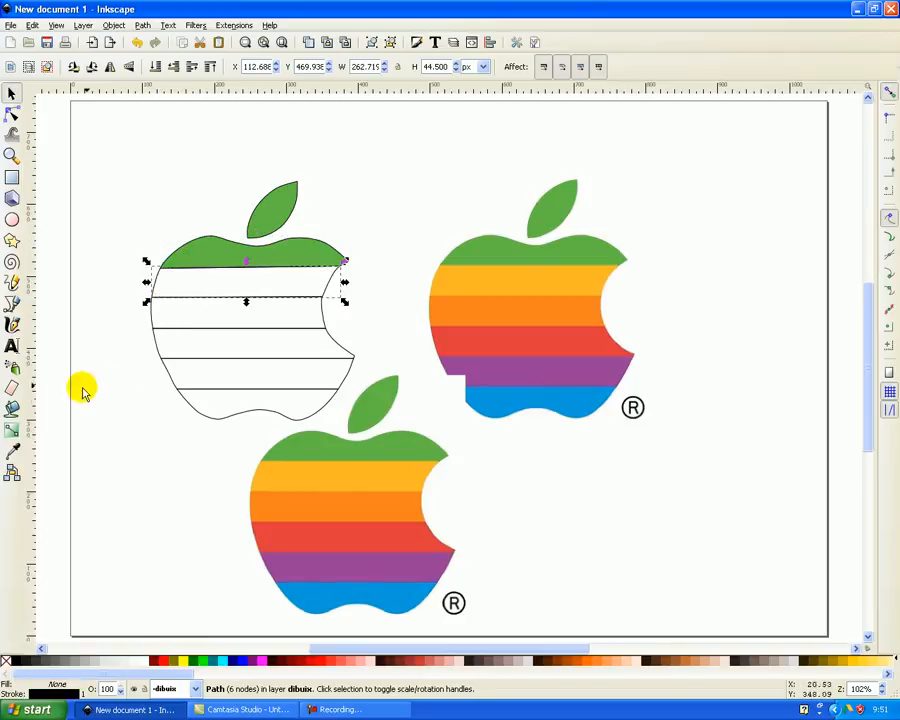
{"action": "left_click", "coordinate": [12, 451]}
{"action": "left_click", "coordinate": [453, 287]}
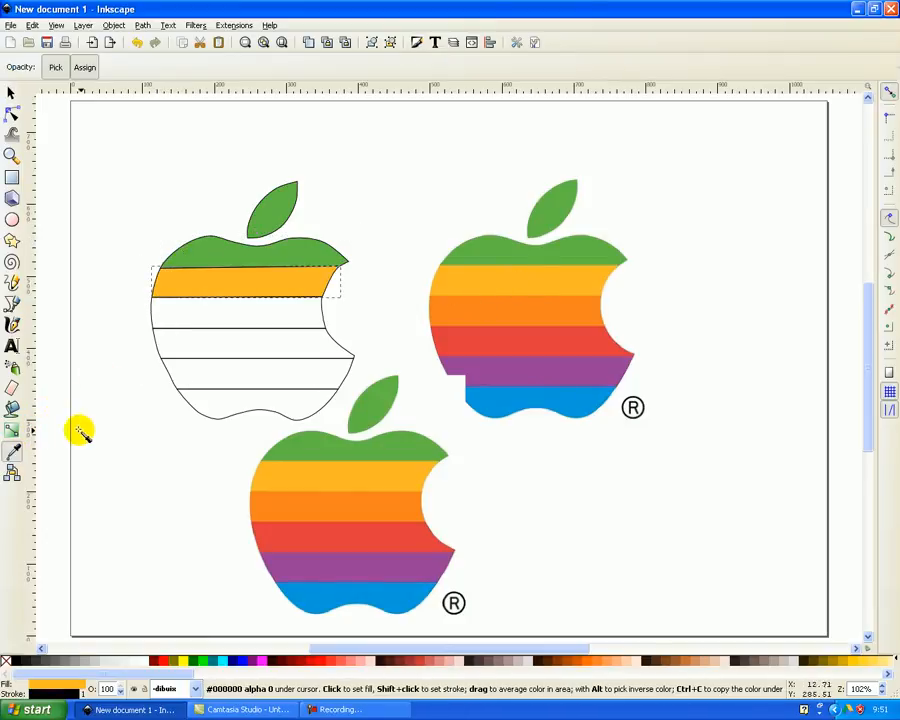
{"action": "left_click", "coordinate": [11, 92]}
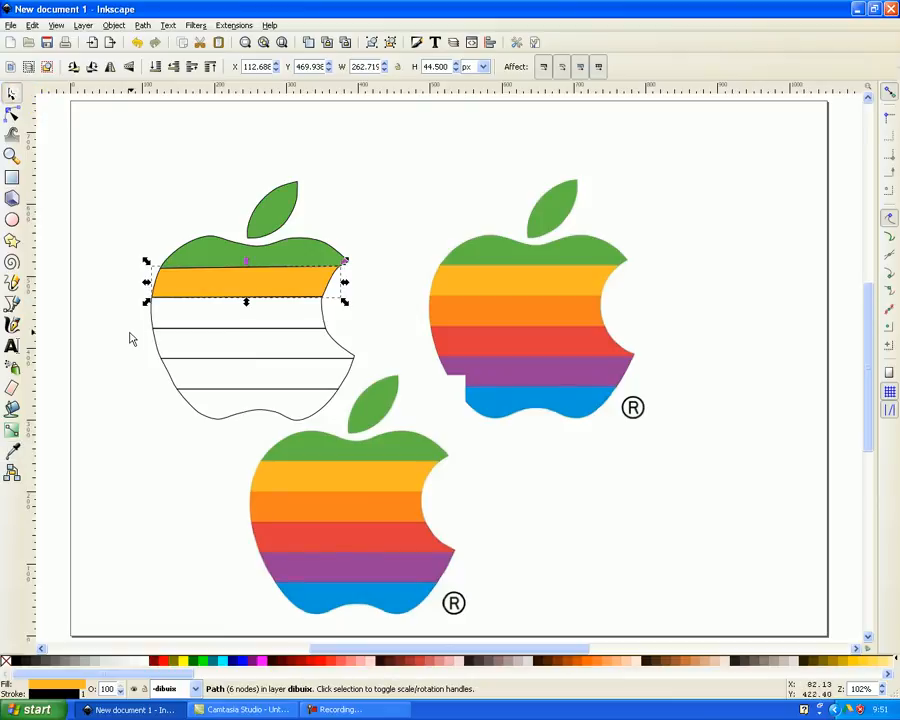
Fill the third stripe of the traced apple with the orange #f6821f sampled from the reference logo
{"action": "left_click", "coordinate": [152, 318]}
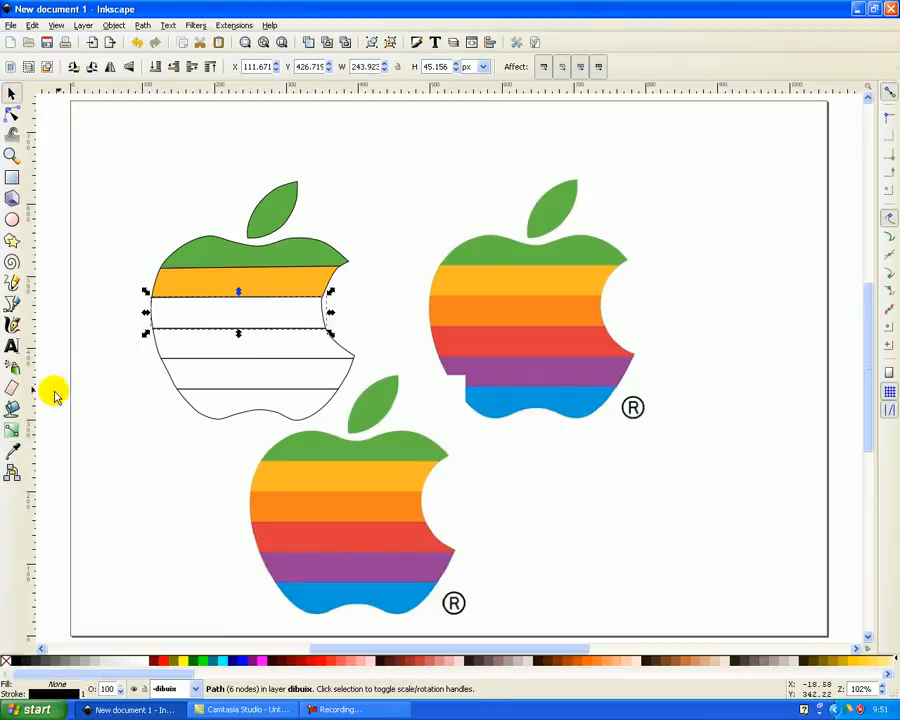
{"action": "left_click", "coordinate": [15, 449]}
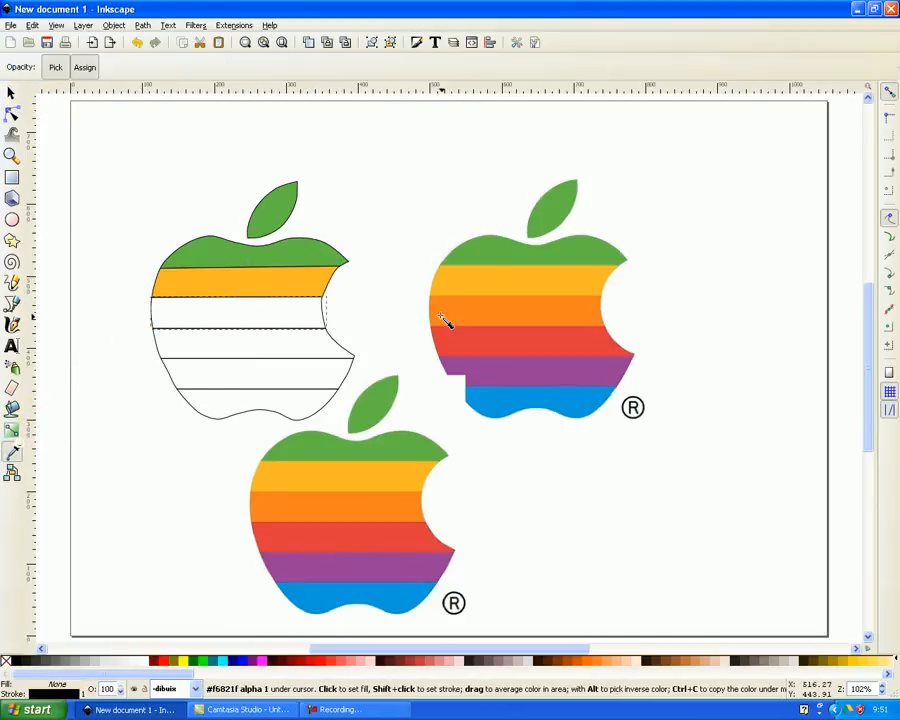
{"action": "left_click", "coordinate": [512, 312]}
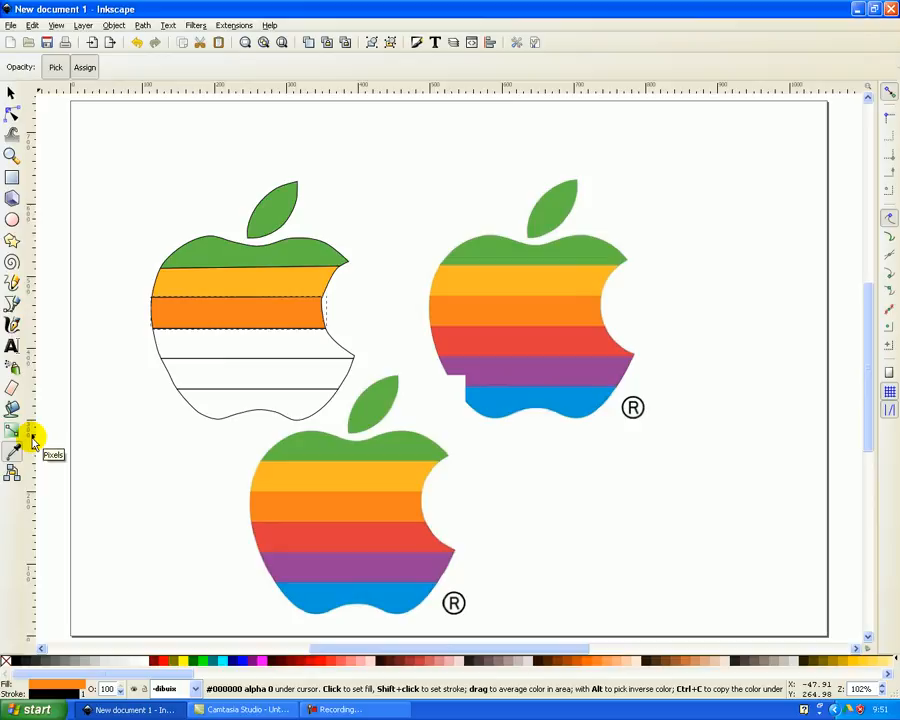
{"action": "left_click", "coordinate": [11, 92]}
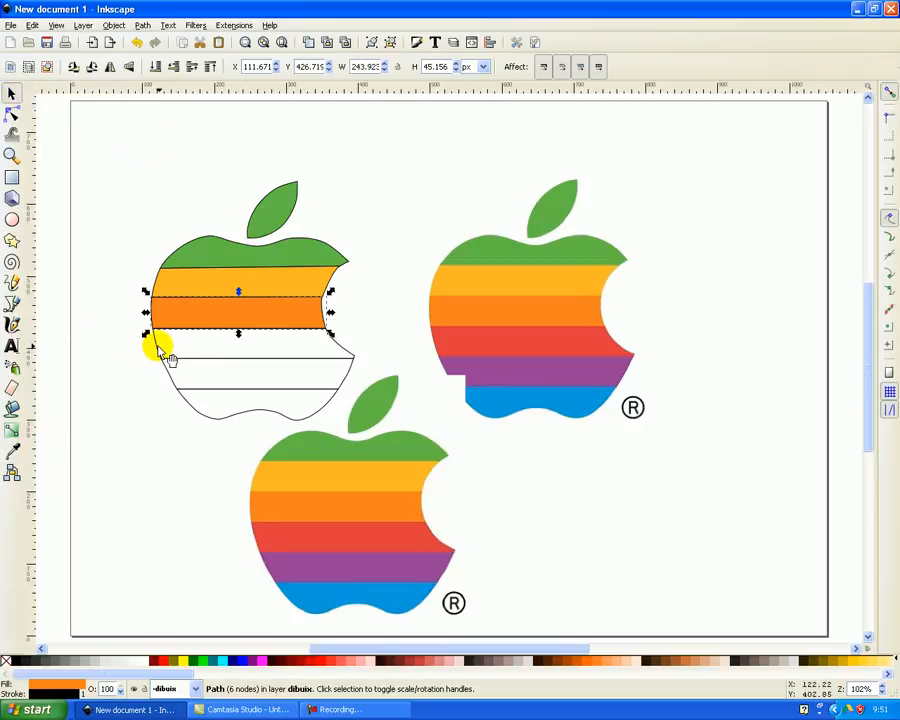
Fill the fourth stripe of the traced apple with the red sampled from the reference logo
{"action": "left_click", "coordinate": [168, 358]}
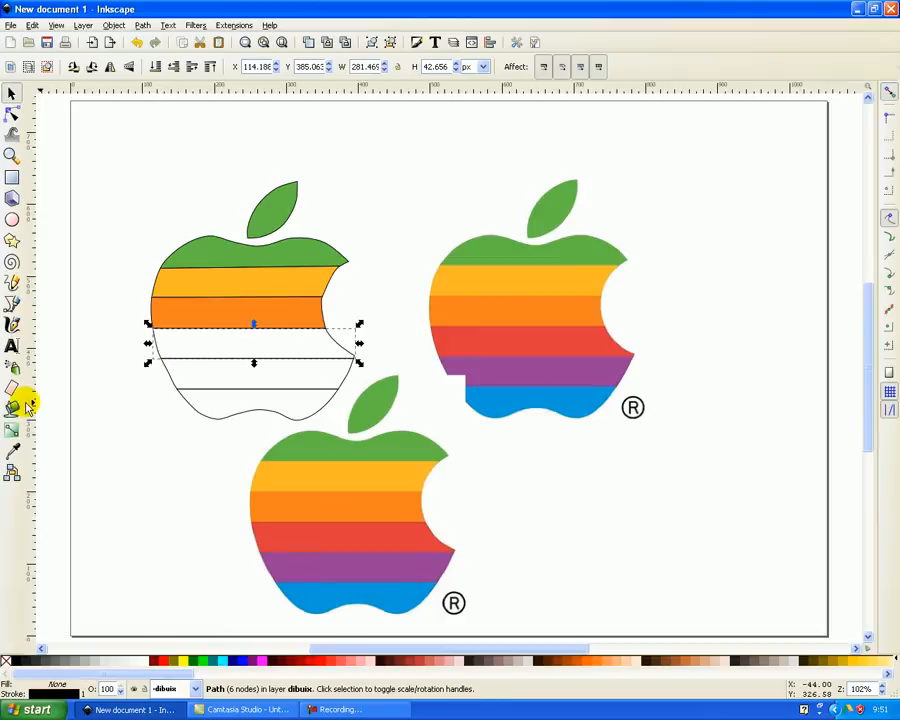
{"action": "left_click", "coordinate": [12, 451]}
{"action": "left_click", "coordinate": [489, 350]}
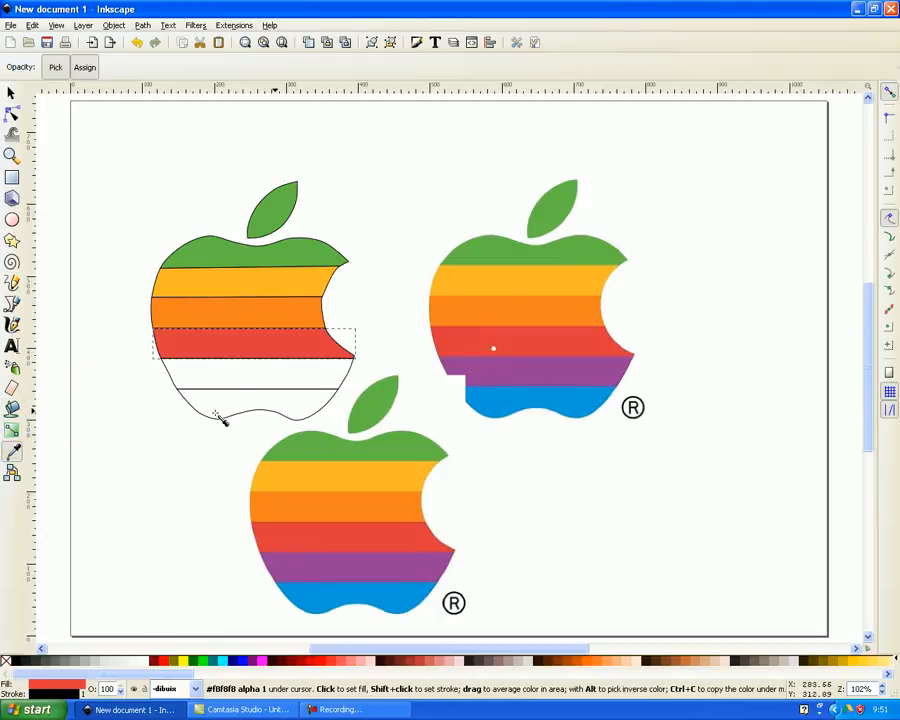
{"action": "left_click", "coordinate": [11, 93]}
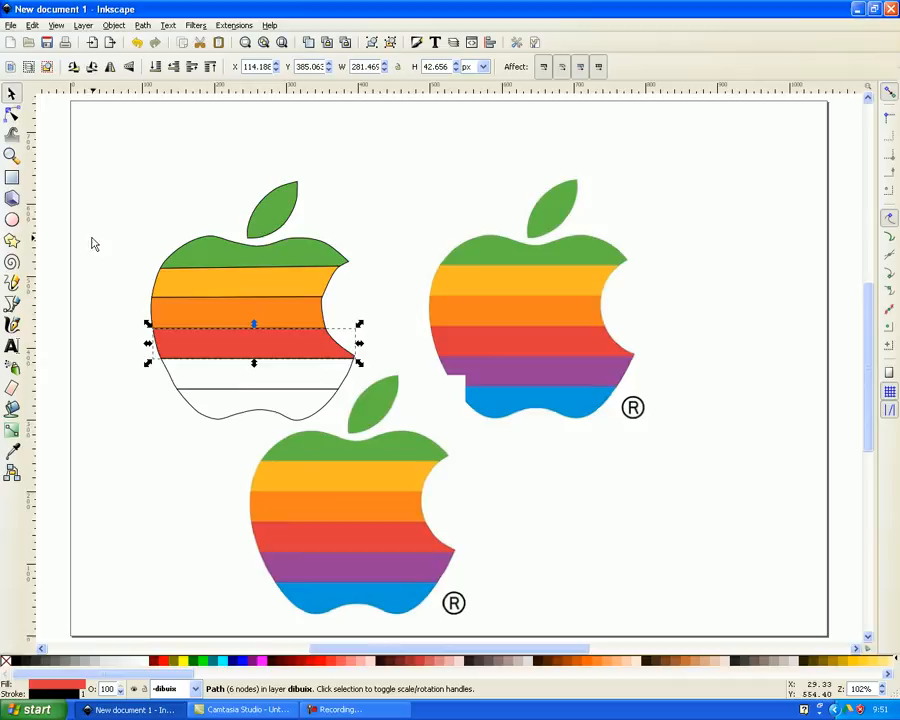
Fill the fifth stripe of the traced apple with the purple sampled from the reference logo
{"action": "left_click", "coordinate": [176, 383]}
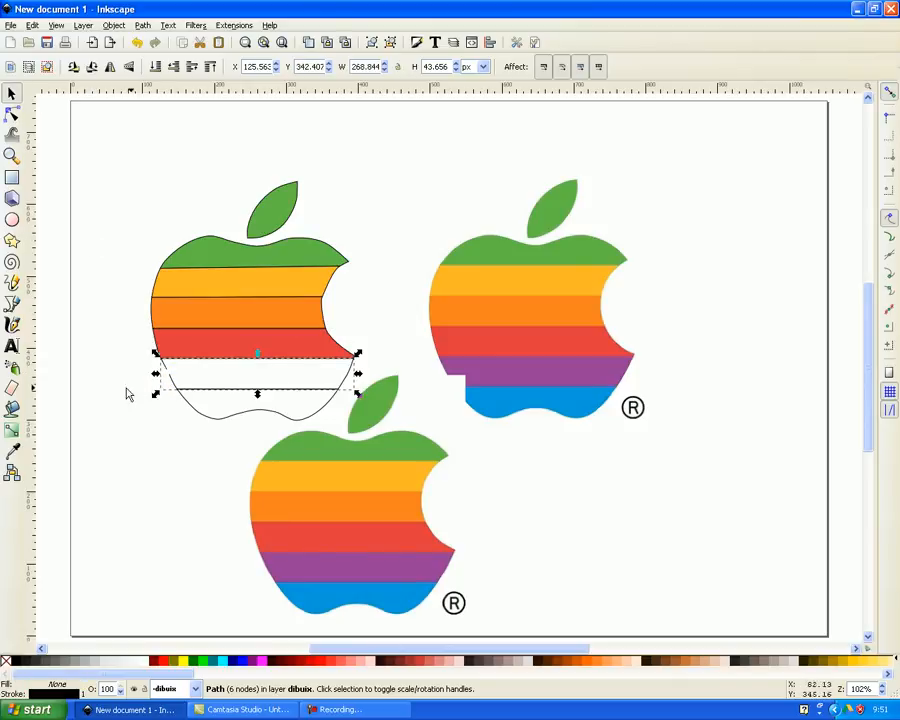
{"action": "left_click", "coordinate": [12, 451]}
{"action": "left_click", "coordinate": [524, 376]}
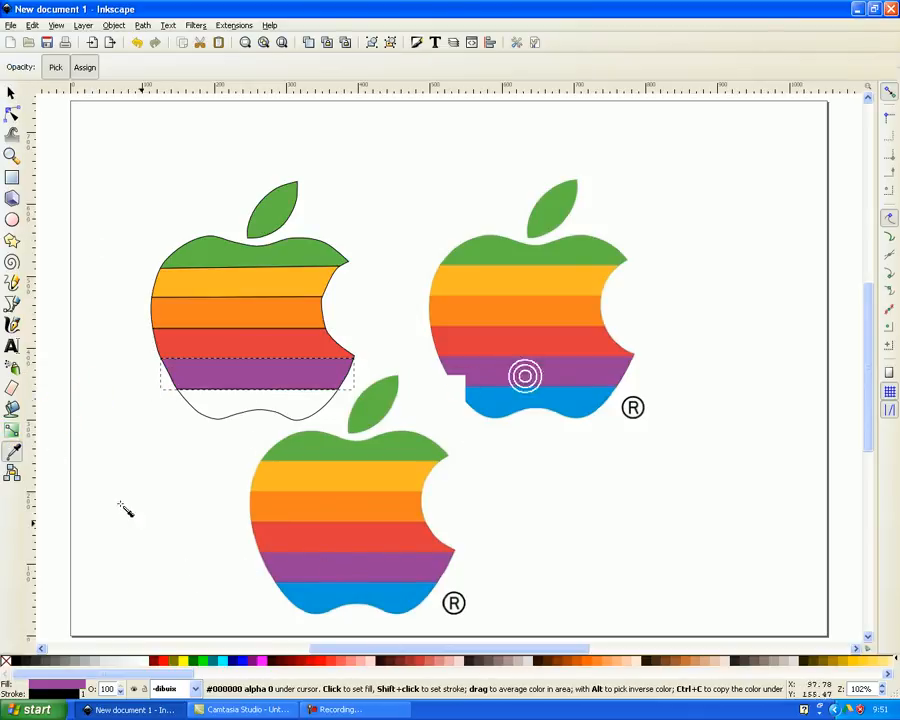
Delete the original logo image that overlaps the traced apple's bottom stripe and the reference copy
{"action": "left_click", "coordinate": [11, 93]}
{"action": "left_click", "coordinate": [392, 562]}
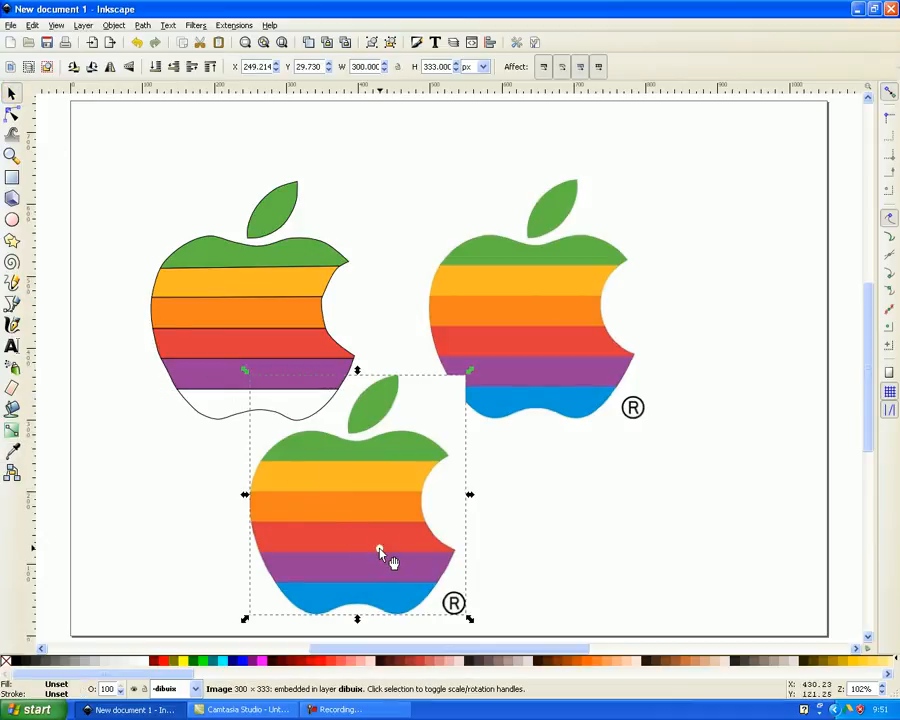
{"action": "key", "text": "Delete"}
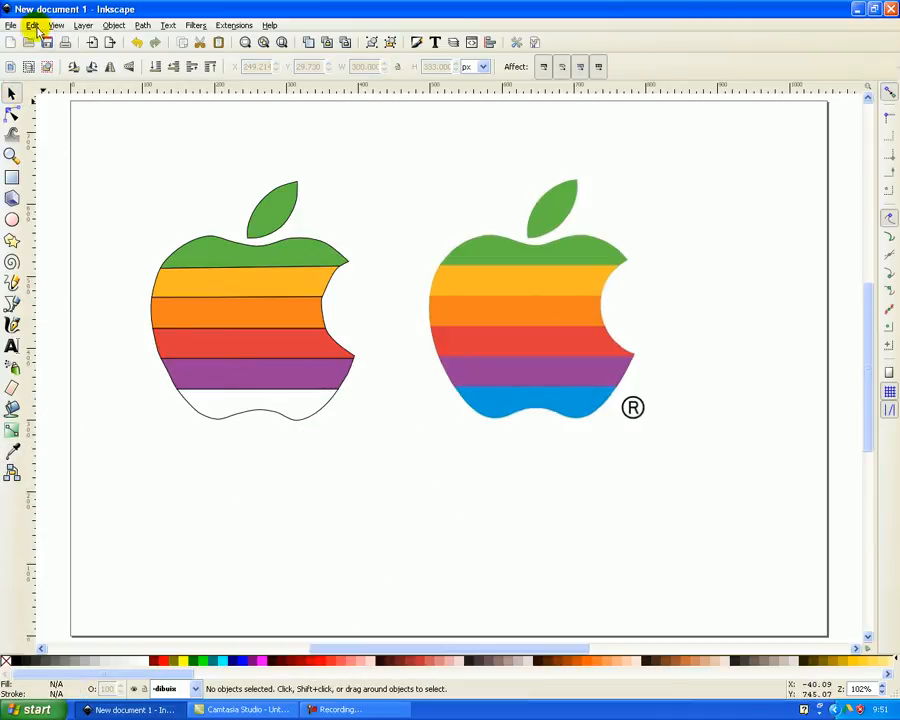
Fill the bottom stripe of the traced apple with the blue sampled from the reference logo
{"action": "left_click", "coordinate": [221, 422]}
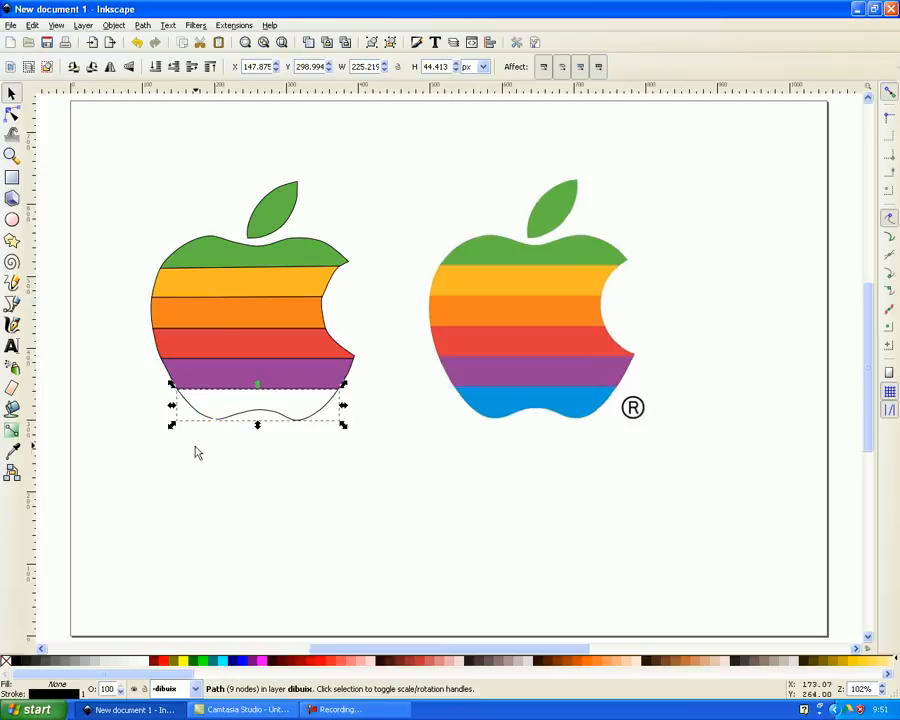
{"action": "left_click", "coordinate": [13, 450]}
{"action": "left_click", "coordinate": [515, 401]}
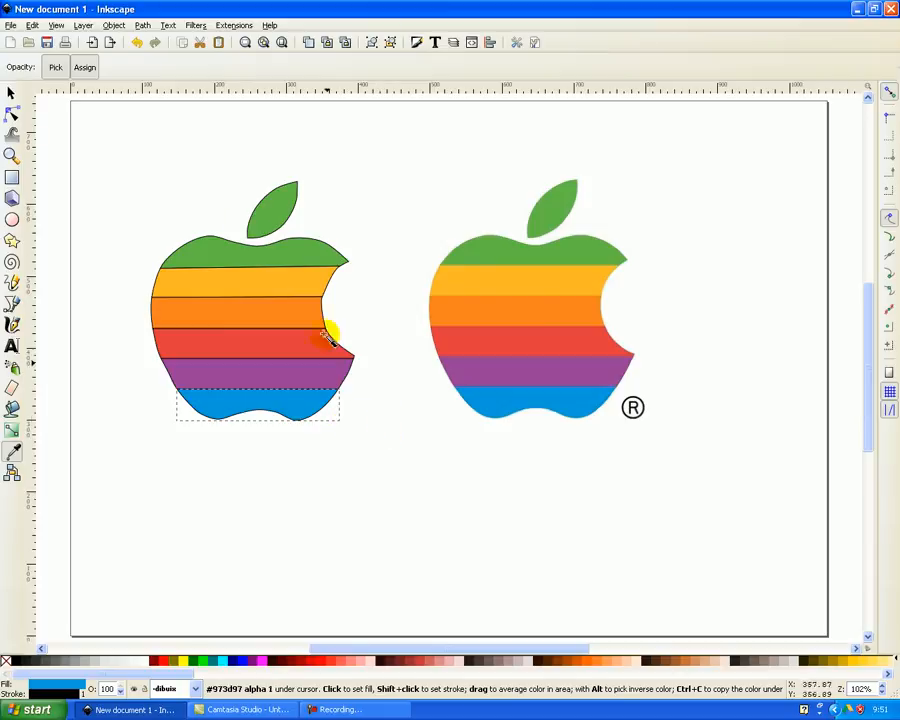
{"action": "left_click", "coordinate": [10, 93]}
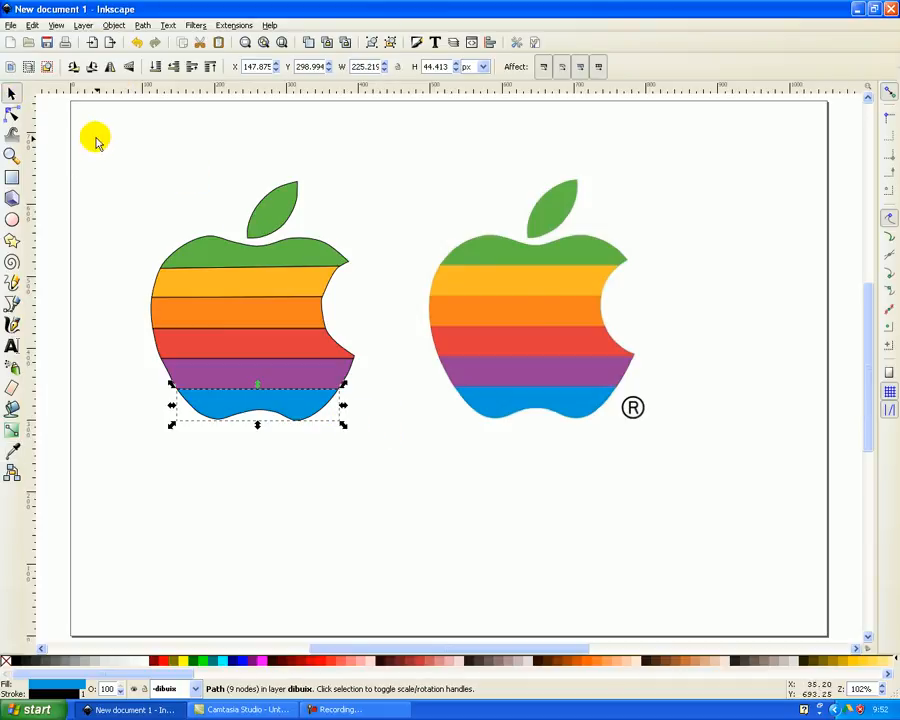
Remove the black stroke from the leaf and all six stripes of the traced apple, and clear the selection
{"action": "left_click_drag", "start_coordinate": [95, 137], "coordinate": [410, 486]}
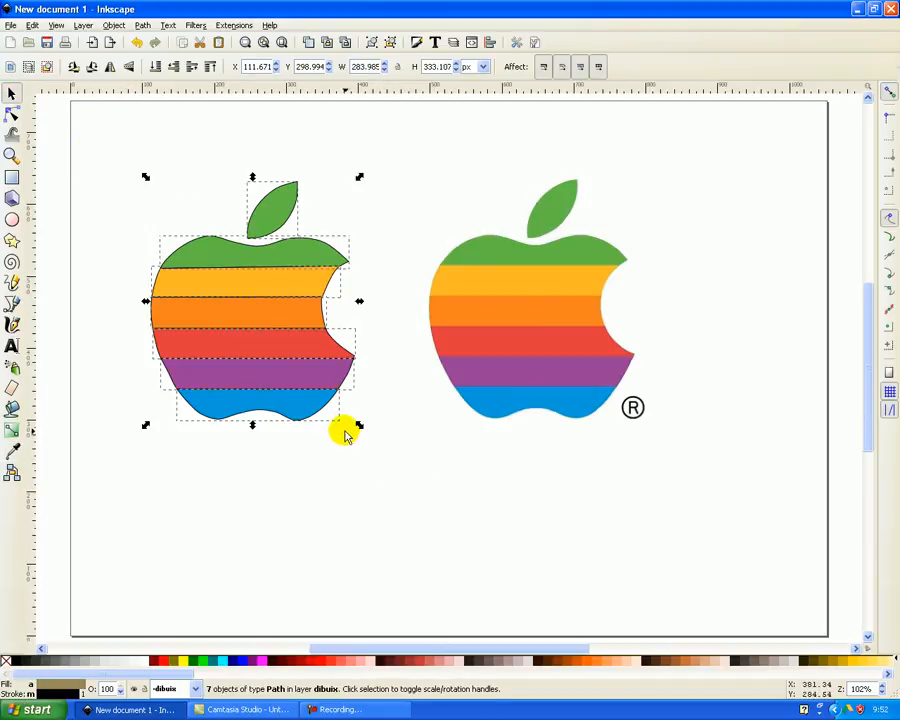
{"action": "right_click", "coordinate": [48, 692]}
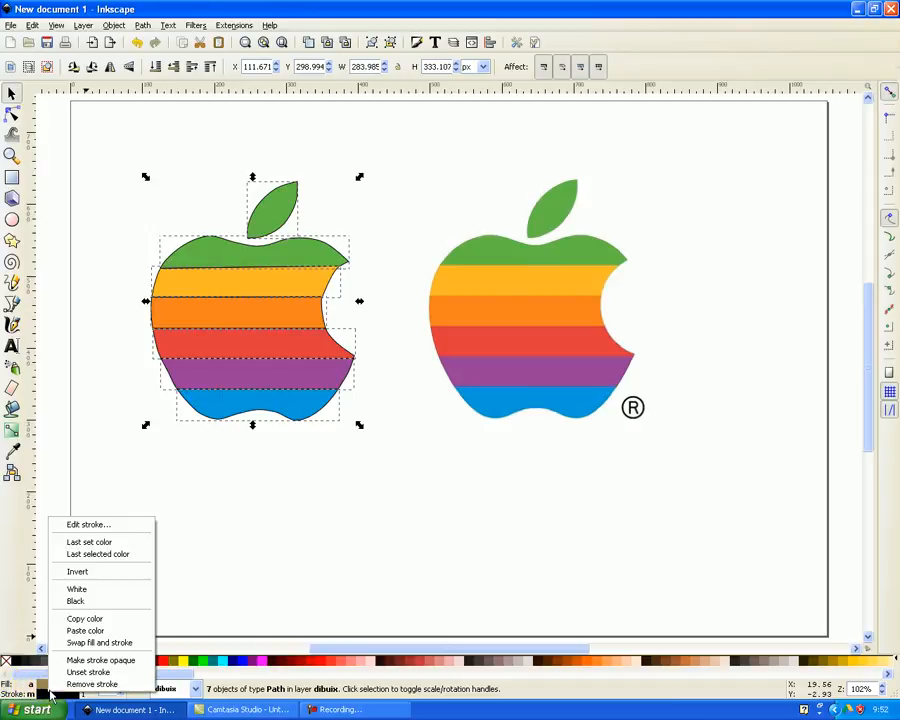
{"action": "left_click", "coordinate": [73, 686]}
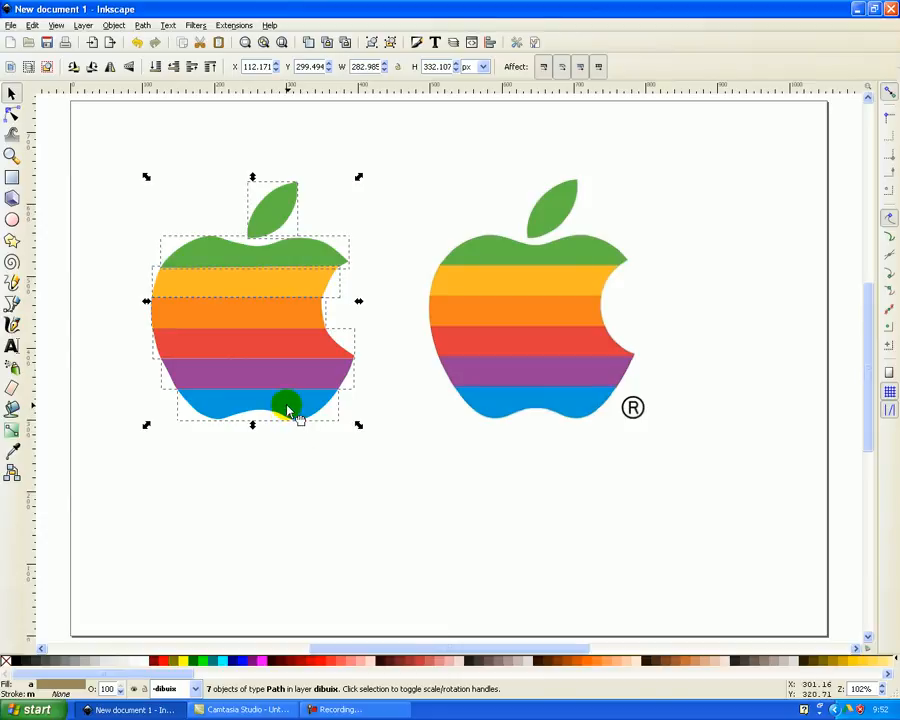
{"action": "left_click", "coordinate": [420, 568]}
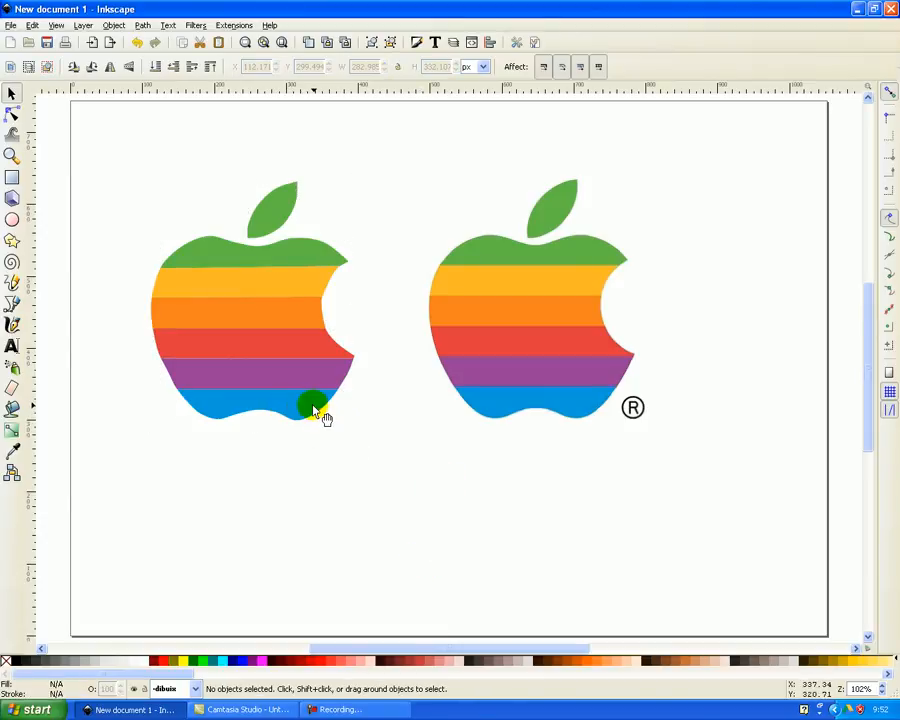
Refill the bottom stripe of the traced apple with the blue sampled from the reference logo's bottom stripe
{"action": "left_click", "coordinate": [314, 409]}
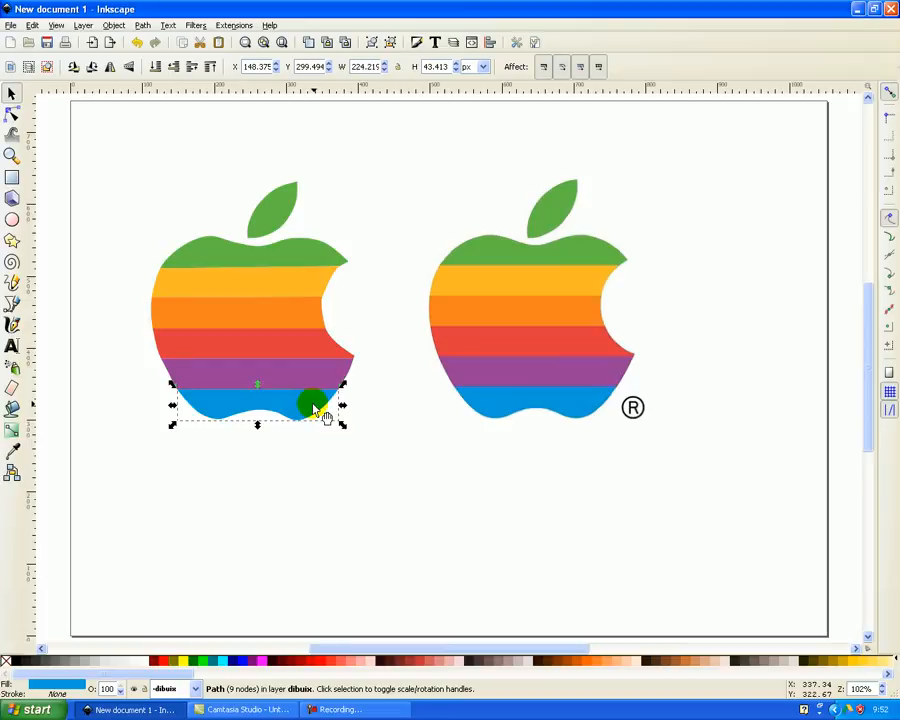
{"action": "left_click", "coordinate": [14, 452]}
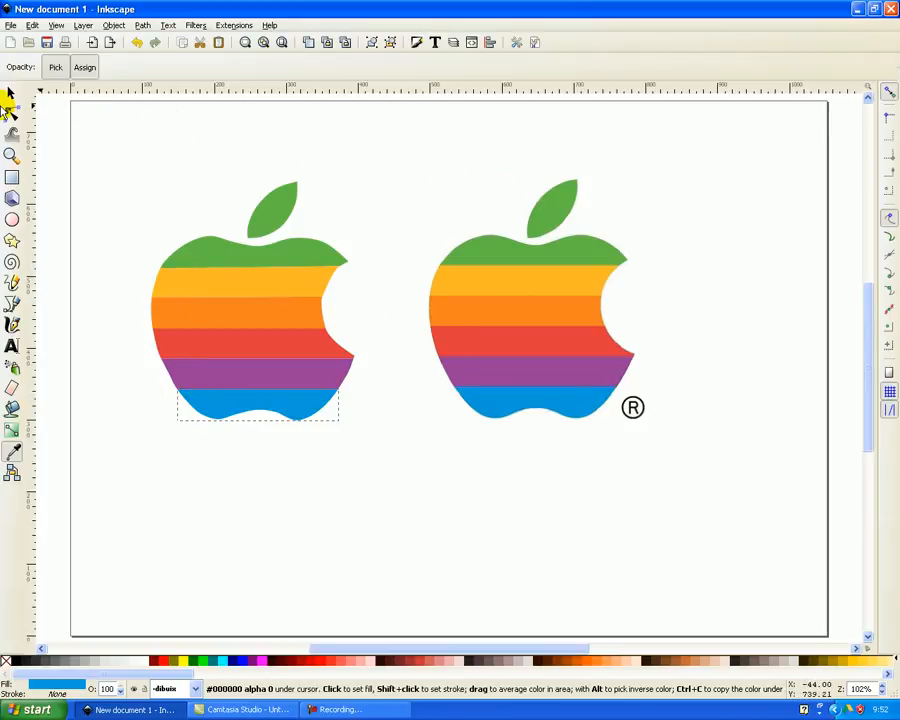
{"action": "left_click", "coordinate": [593, 392]}
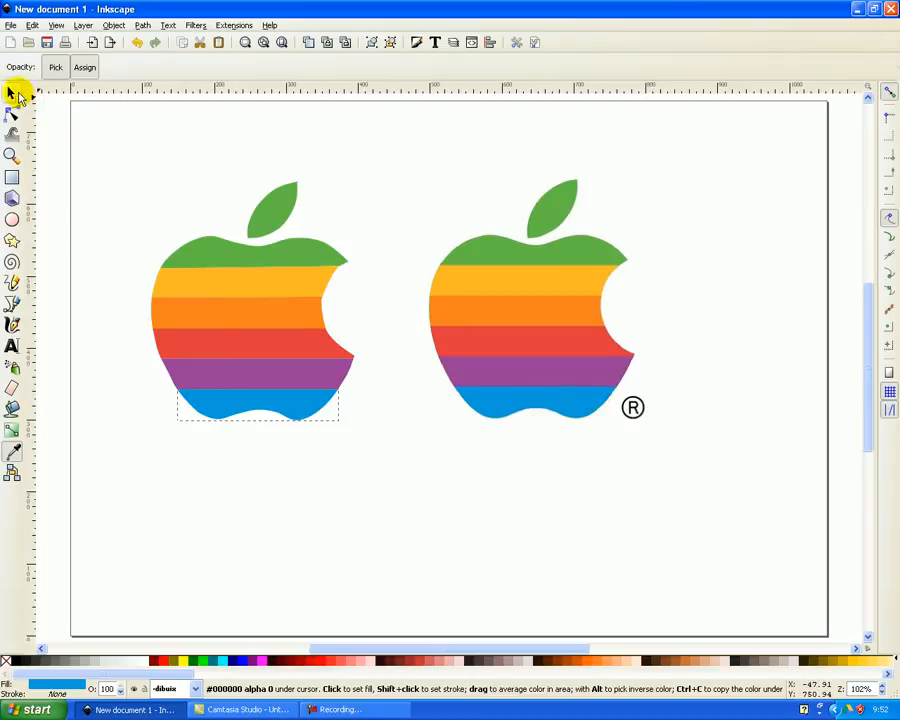
{"action": "left_click_drag", "start_coordinate": [386, 160], "coordinate": [436, 406]}
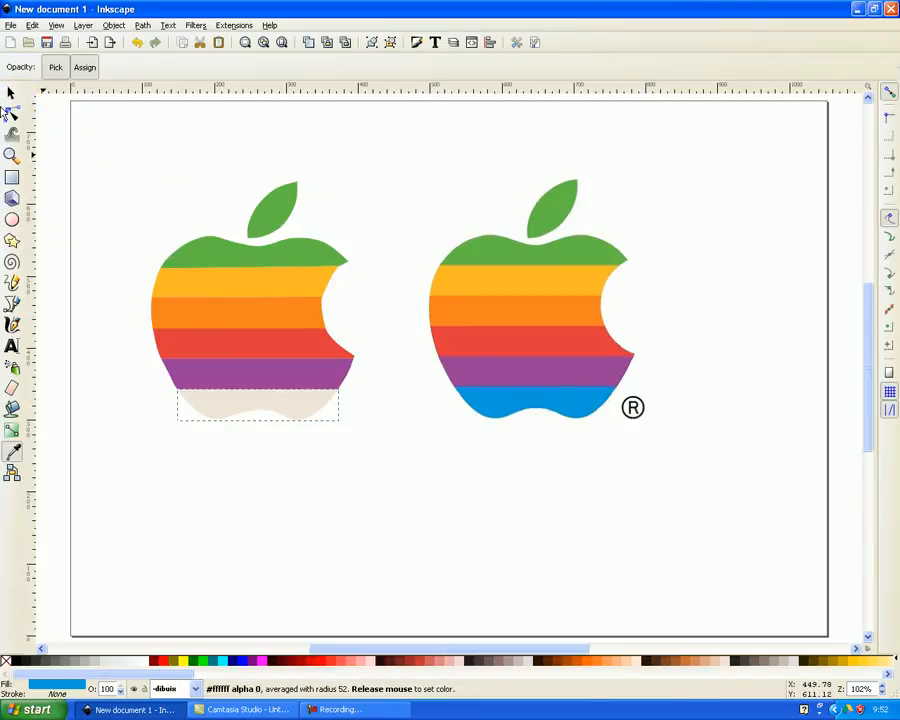
{"action": "left_click", "coordinate": [12, 92]}
{"action": "left_click_drag", "start_coordinate": [392, 160], "coordinate": [432, 315]}
{"action": "key", "text": "ctrl+z"}
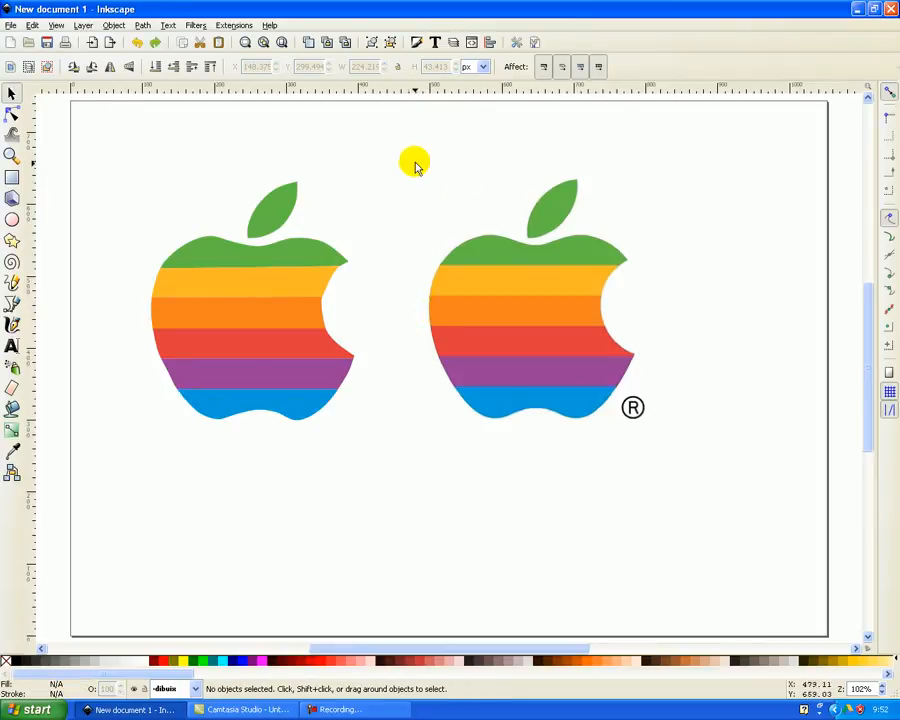
Delete the reference logo image beside the traced apple
{"action": "left_click_drag", "start_coordinate": [399, 157], "coordinate": [704, 512]}
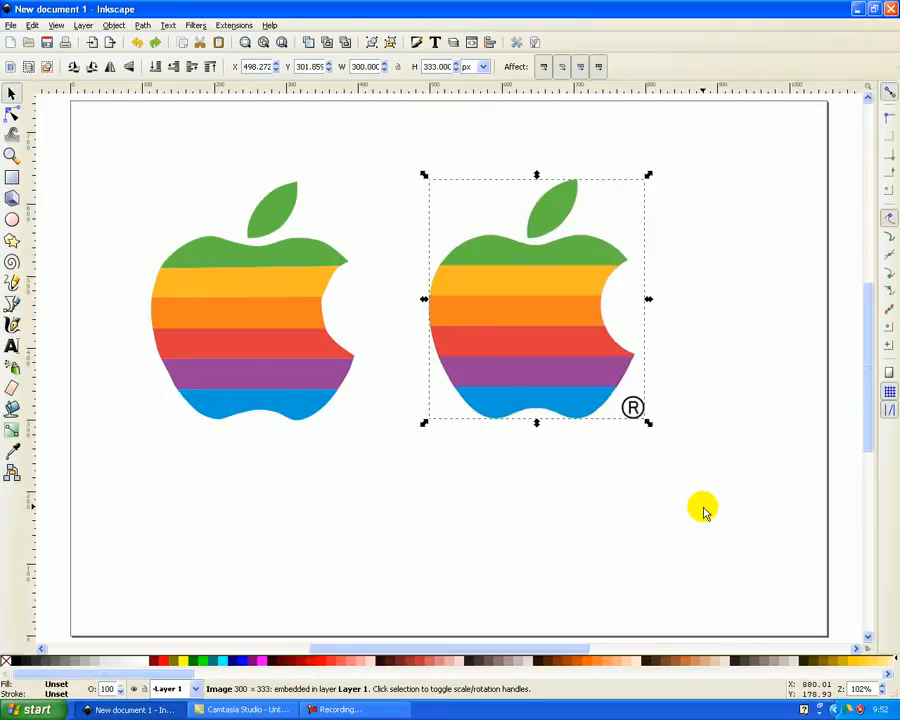
{"action": "key", "text": "Delete"}
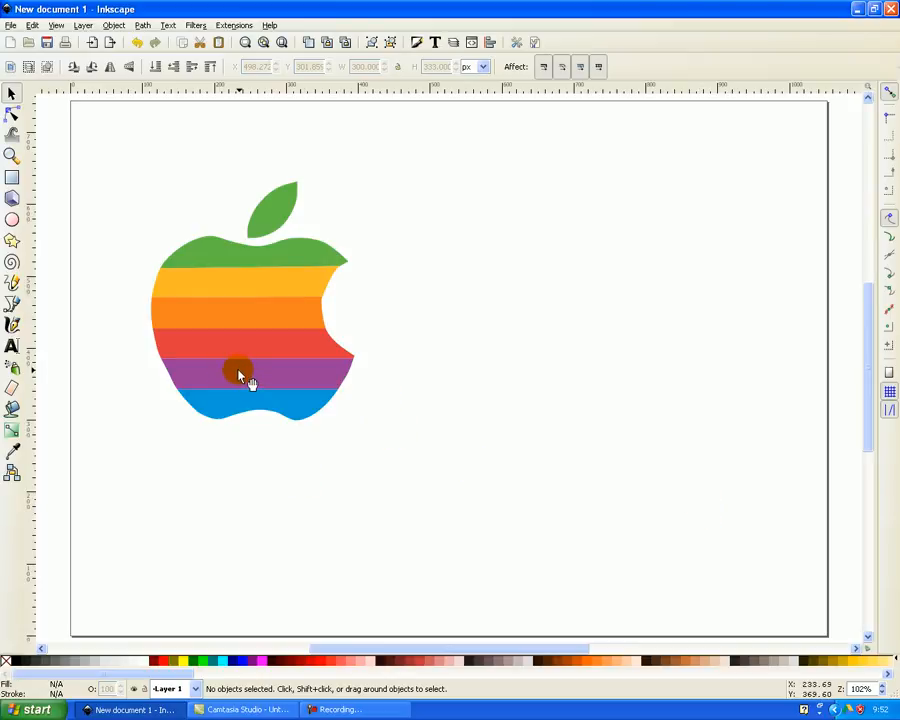